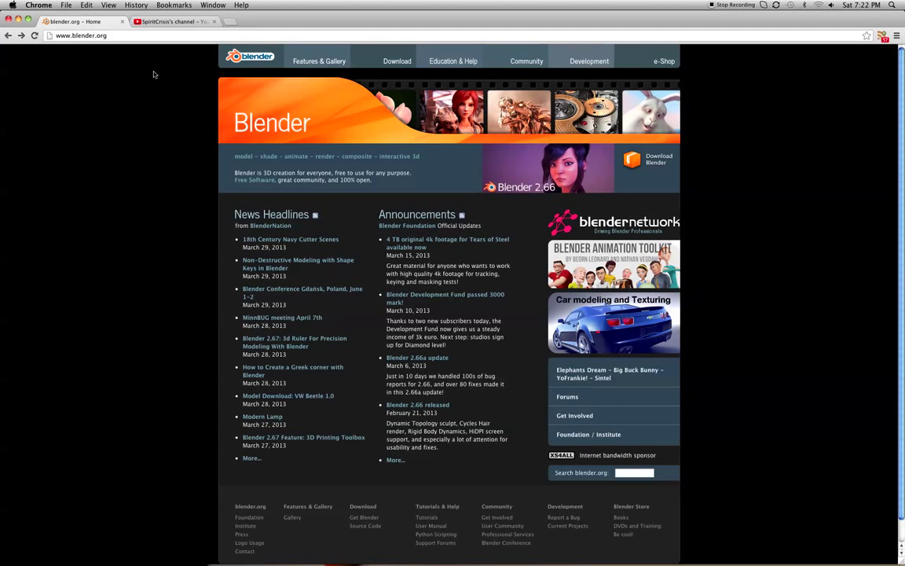
Switch to the YouTube channel page tab showing the Blender 2.66 Ocean Test W/ Foam video
click(147, 22)
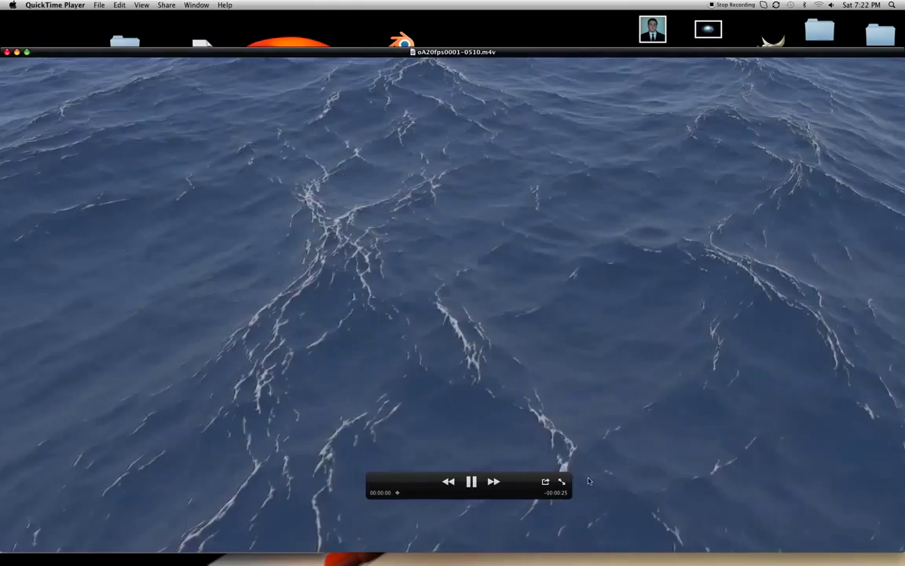
Watch the ocean foam clip full screen, close QuickTime Player, and launch Blender
click(560, 482)
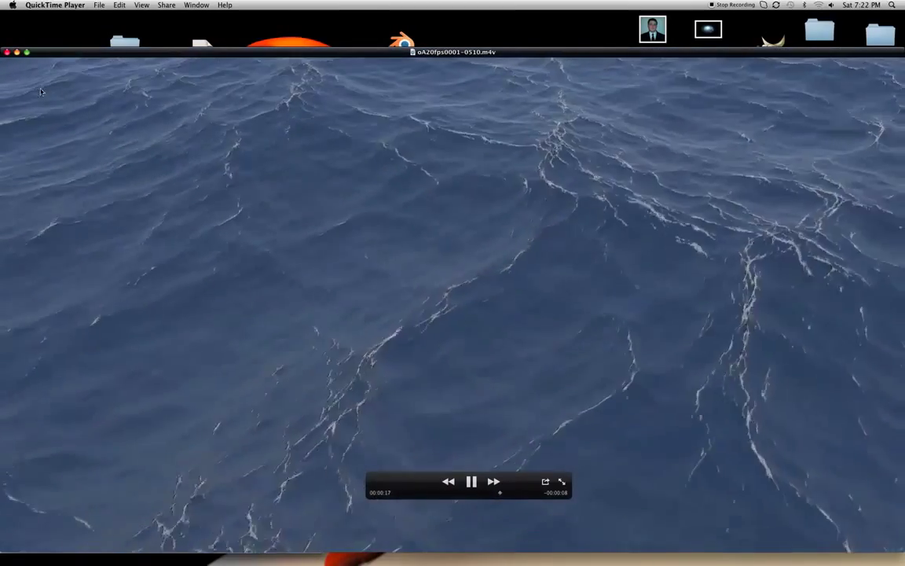
click(7, 52)
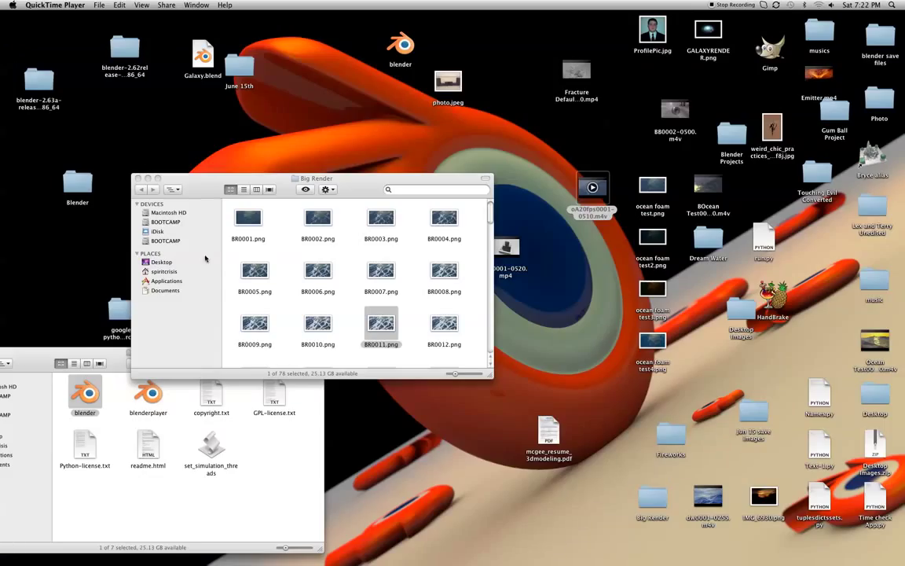
double_click(88, 397)
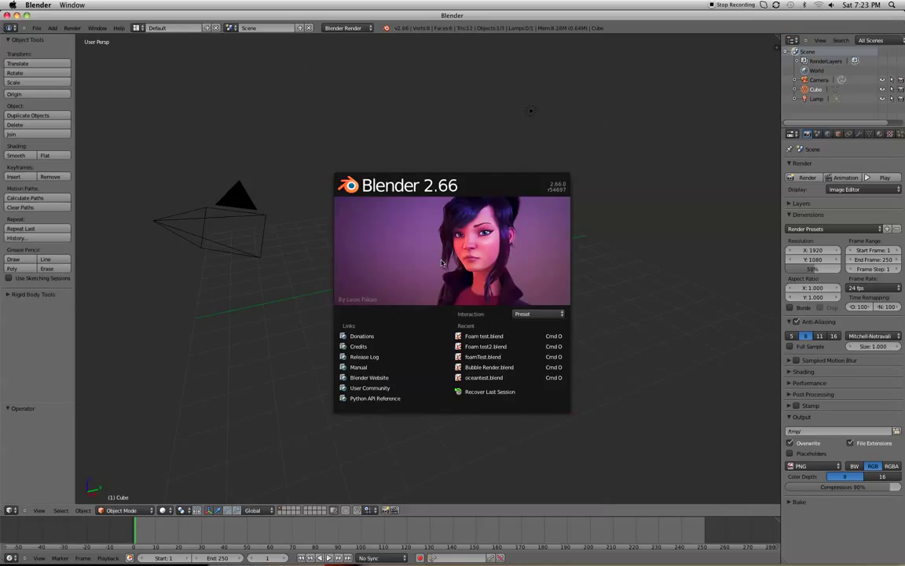
Dismiss the splash screen, delete the default cube, and add a mesh plane
click(441, 263)
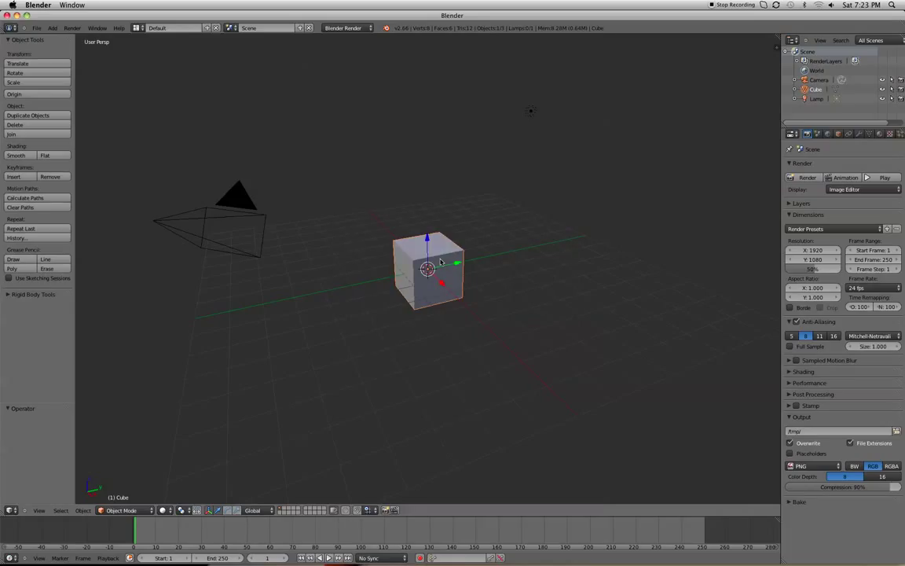
key(x)
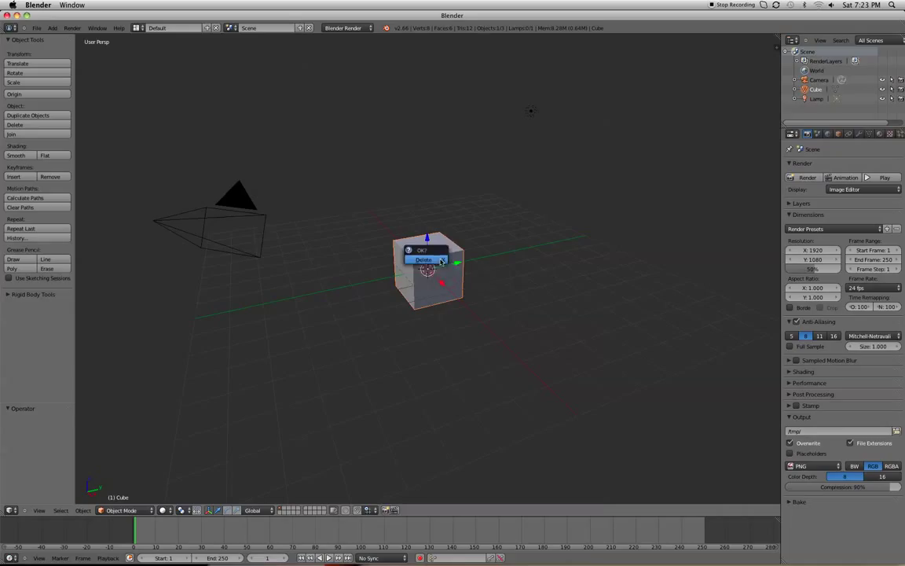
click(440, 262)
key(shift+a)
click(456, 261)
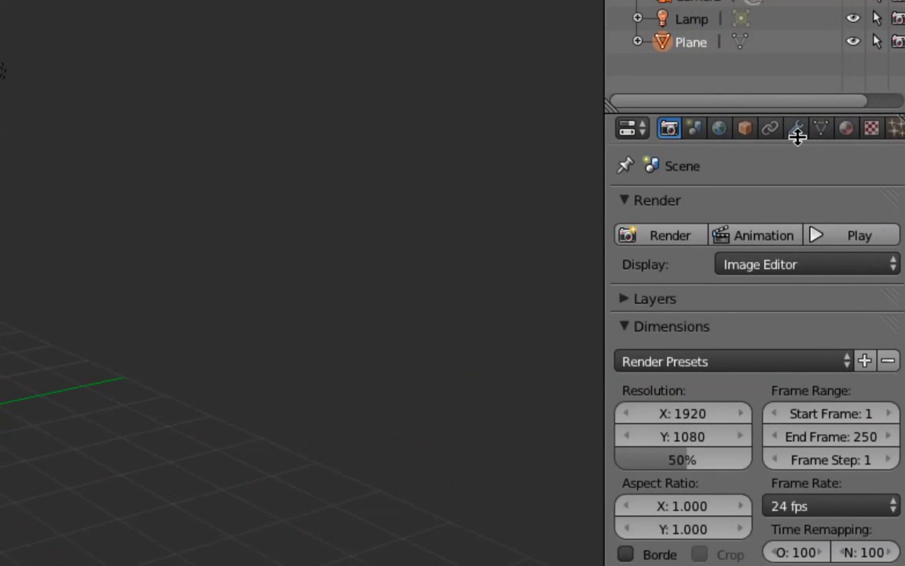
Give the plane an Ocean modifier with default Resolution 7 and Spatial Size 50
click(797, 128)
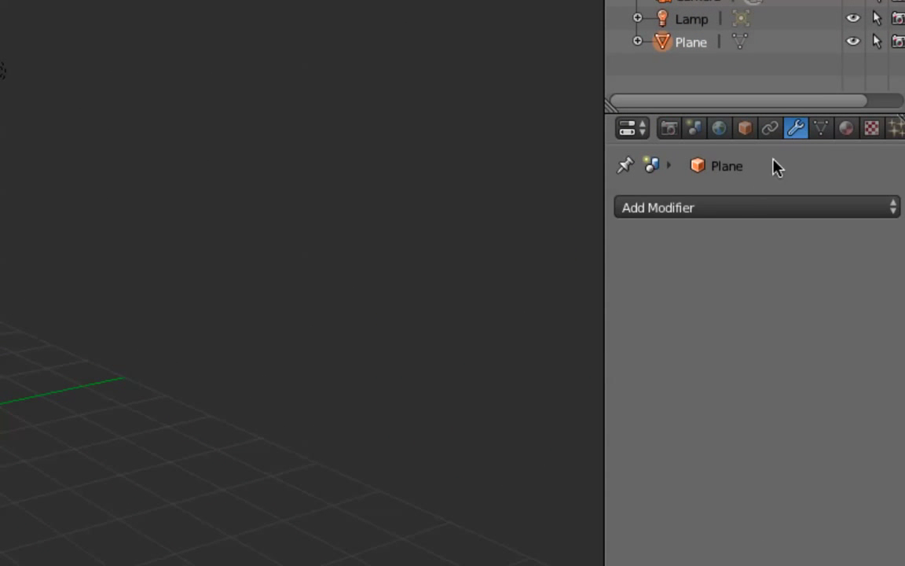
click(745, 205)
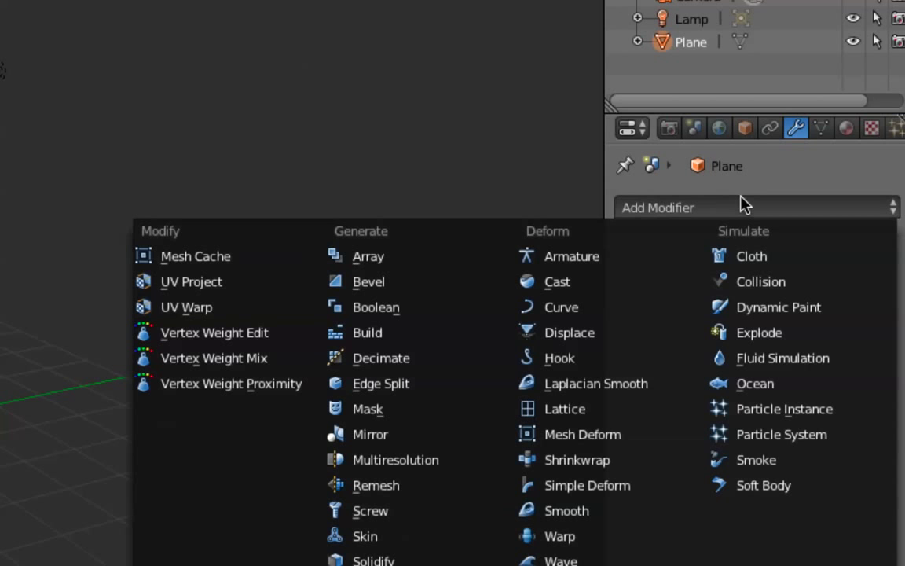
click(756, 391)
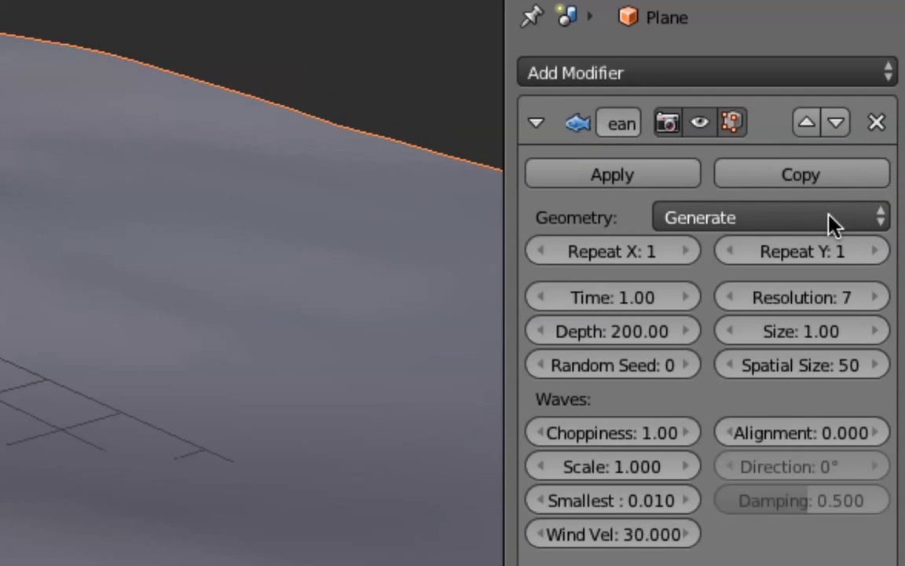
click(829, 220)
click(786, 156)
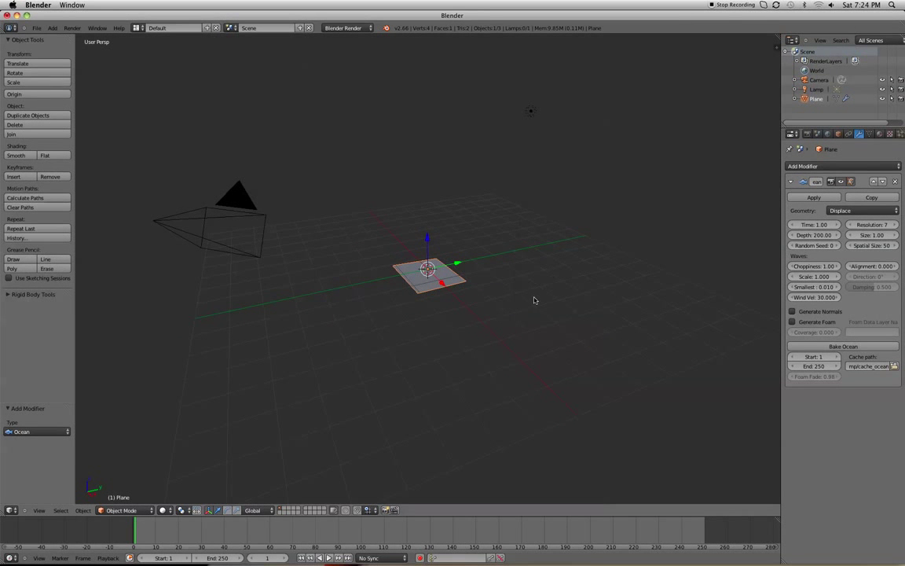
scroll(495, 285, up, 2)
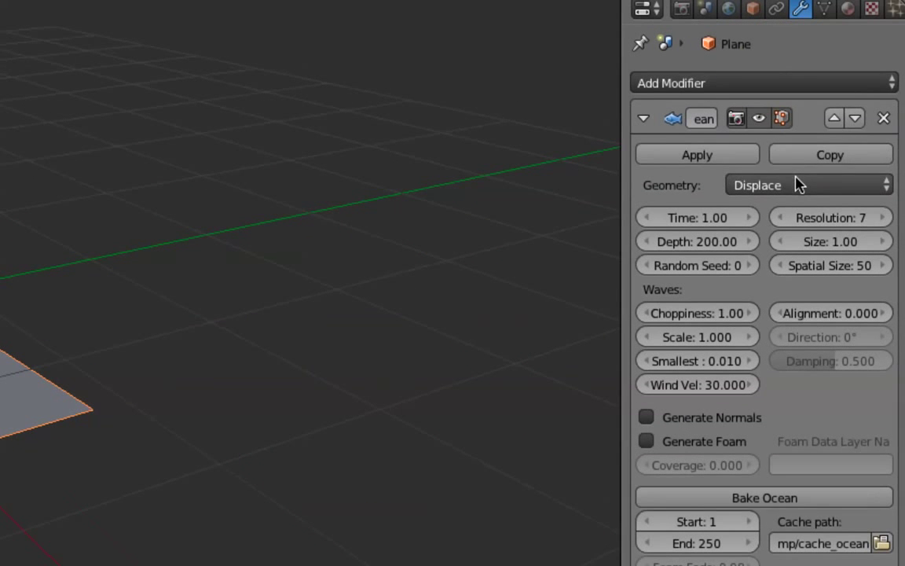
click(858, 211)
Switch ocean geometry to Generate, try Repeat Y at 2, then revert it to 1
click(796, 171)
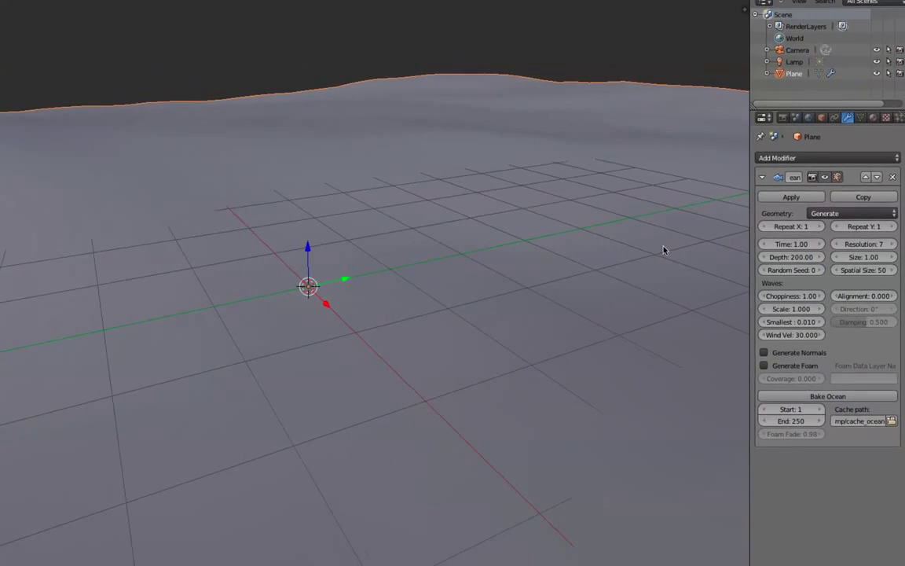
scroll(690, 250, down, 6)
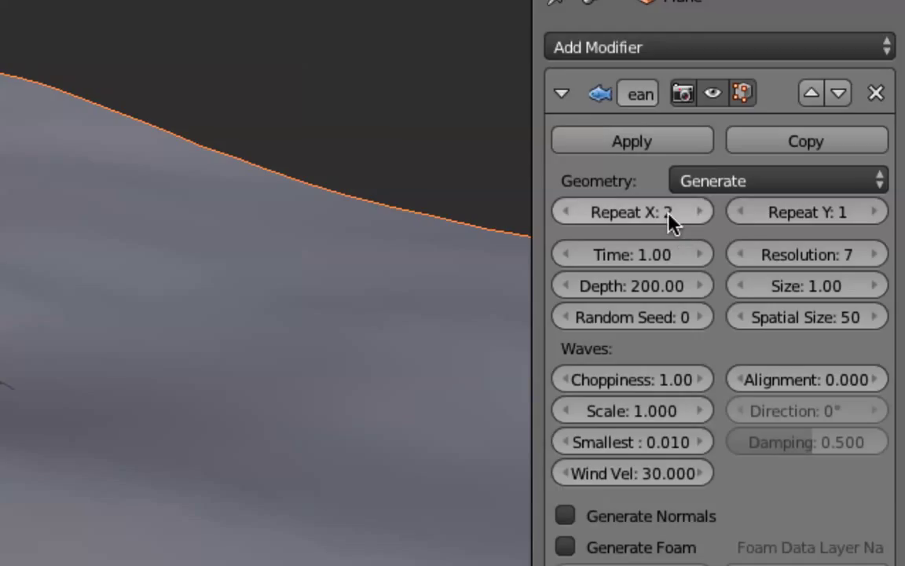
scroll(693, 287, down, 8)
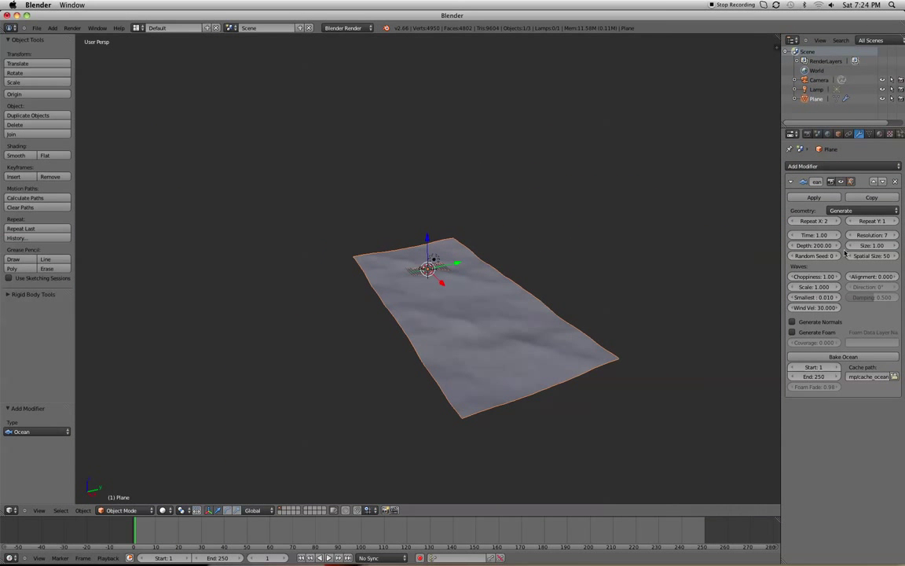
click(893, 222)
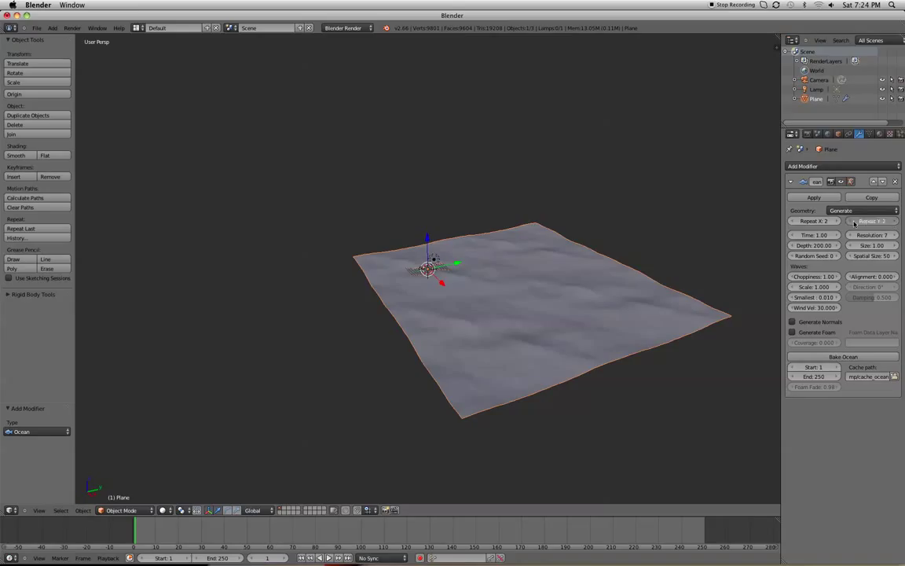
key(ctrl+z)
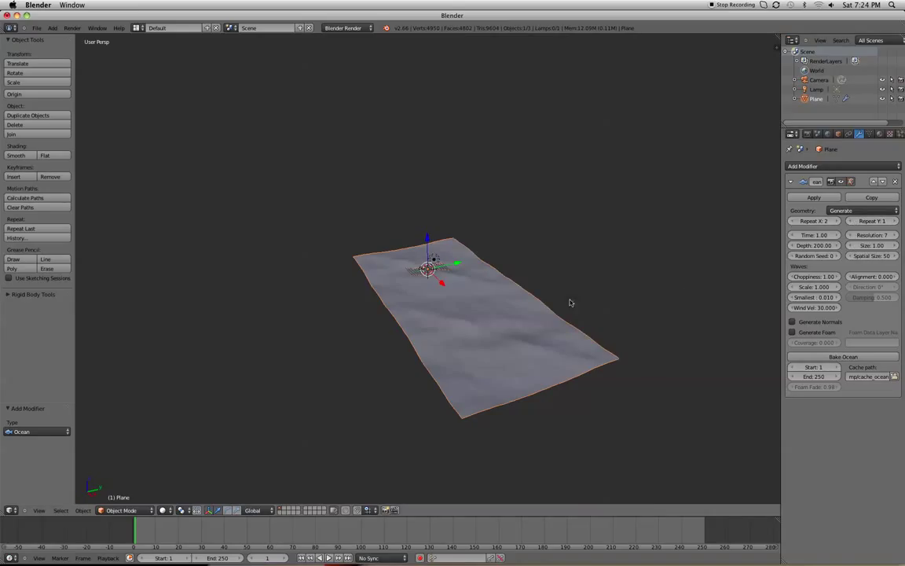
scroll(569, 306, up, 3)
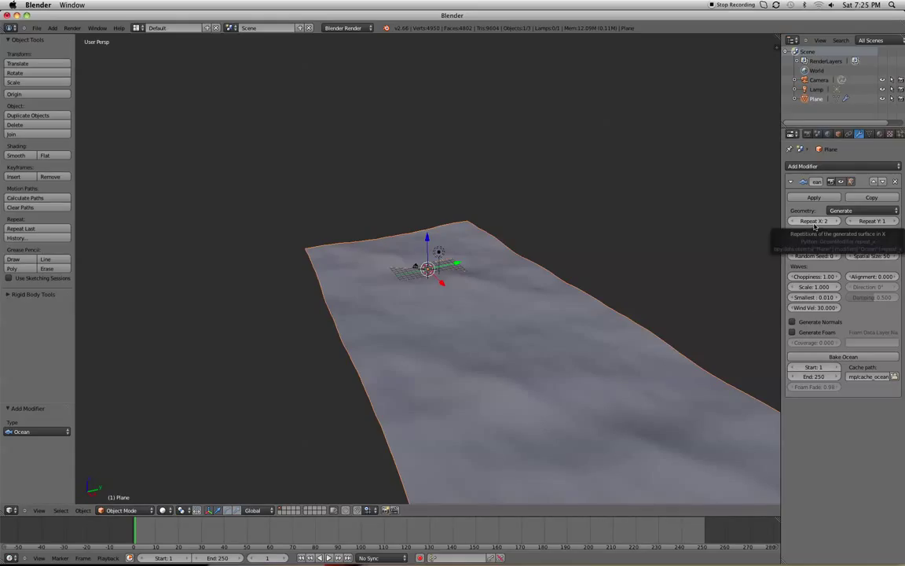
click(814, 223)
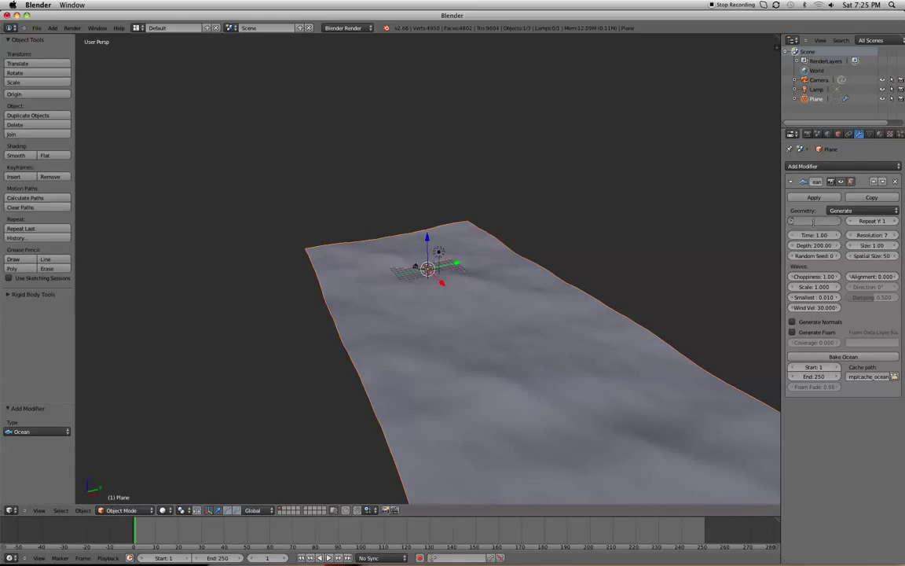
Set the ocean's Repeat X to 1 and Resolution to 15
text(1)
key(Return)
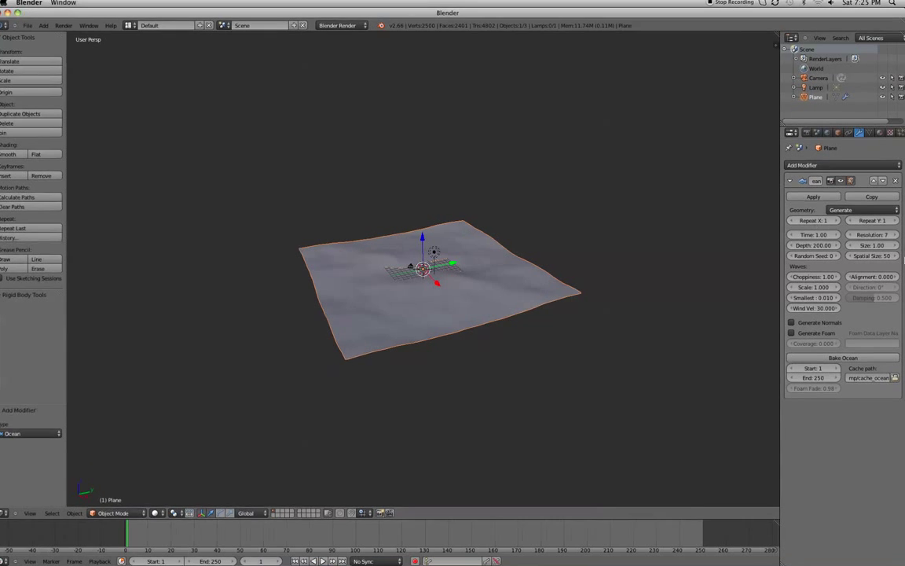
scroll(536, 255, up, 5)
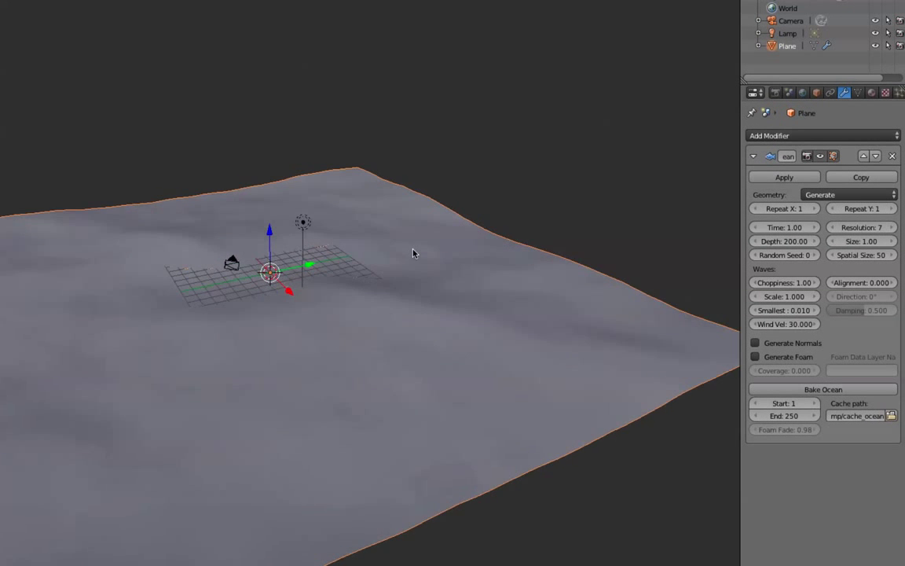
scroll(414, 253, up, 2)
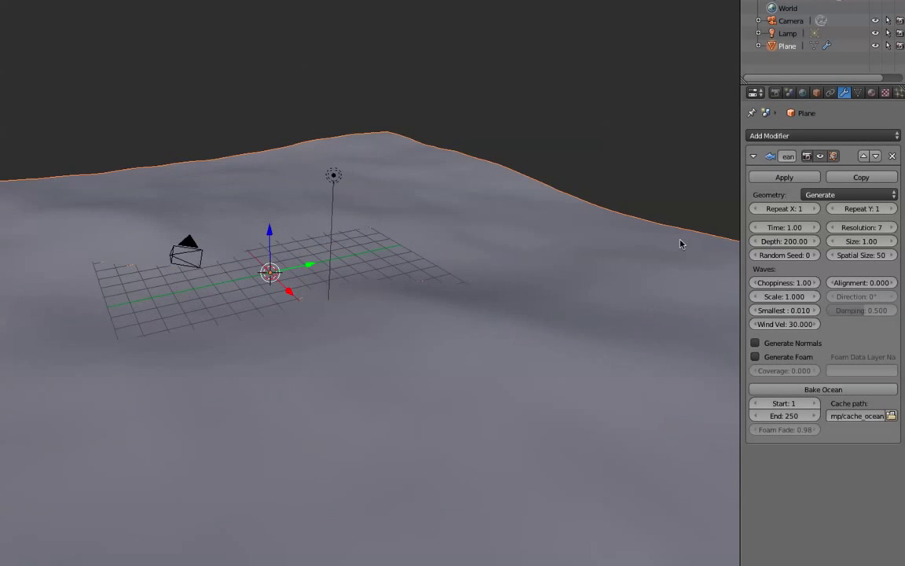
click(872, 227)
text(15)
key(Return)
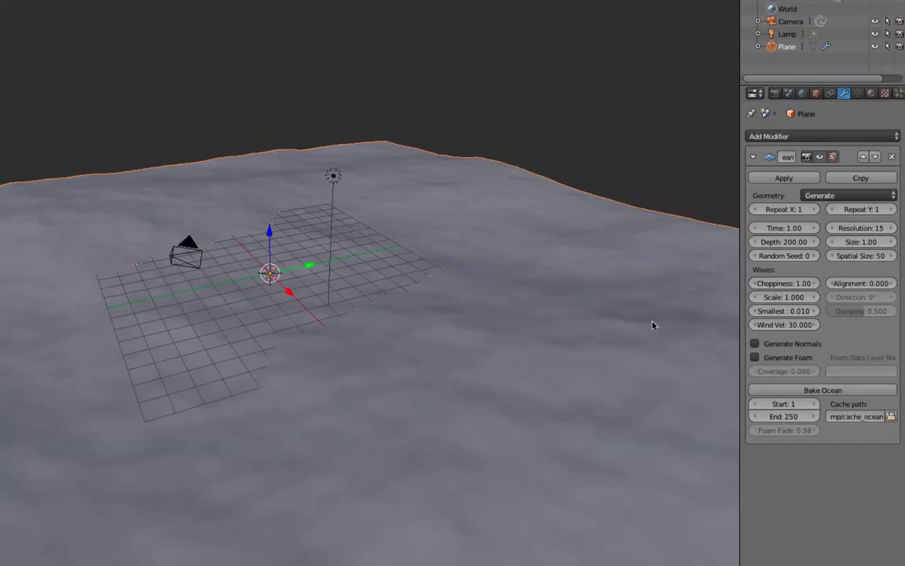
Try an ocean Size of 1.23, then reset it to 1.00
mouse_move(847, 246)
mouse_down()
mouse_move(871, 246)
mouse_move(847, 248)
mouse_up()
click(847, 246)
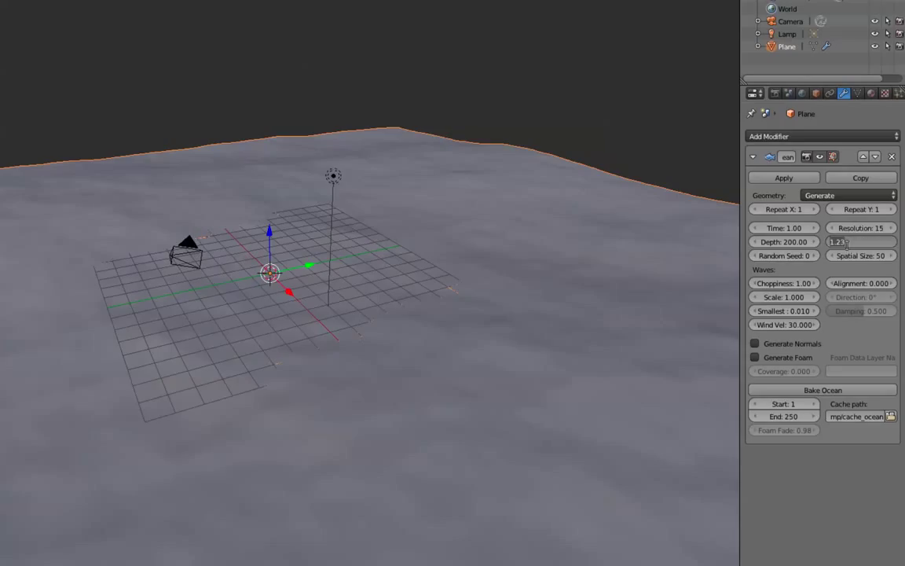
text(1)
key(Return)
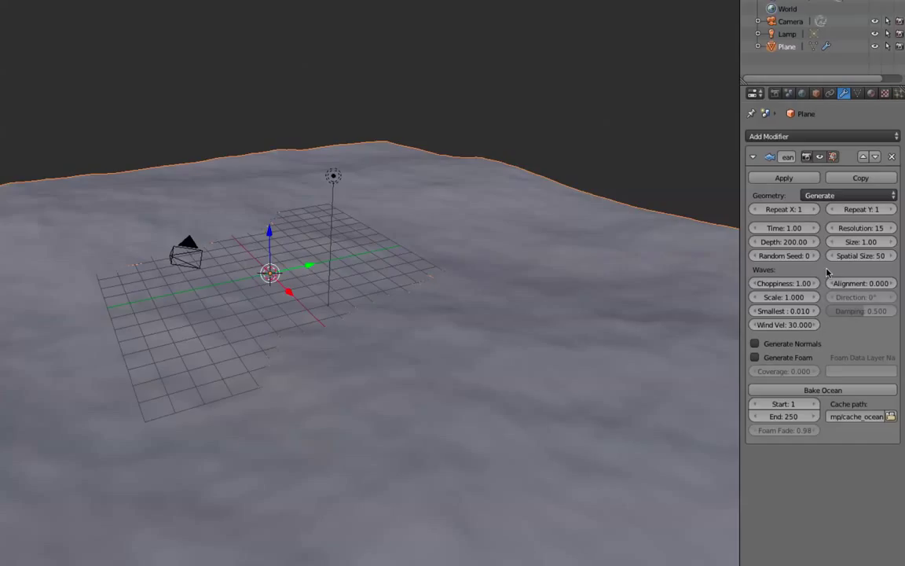
Set the ocean's random seed to 1
mouse_move(784, 256)
mouse_down()
mouse_move(833, 255)
mouse_move(789, 264)
mouse_up()
click(786, 258)
text(1)
key(Return)
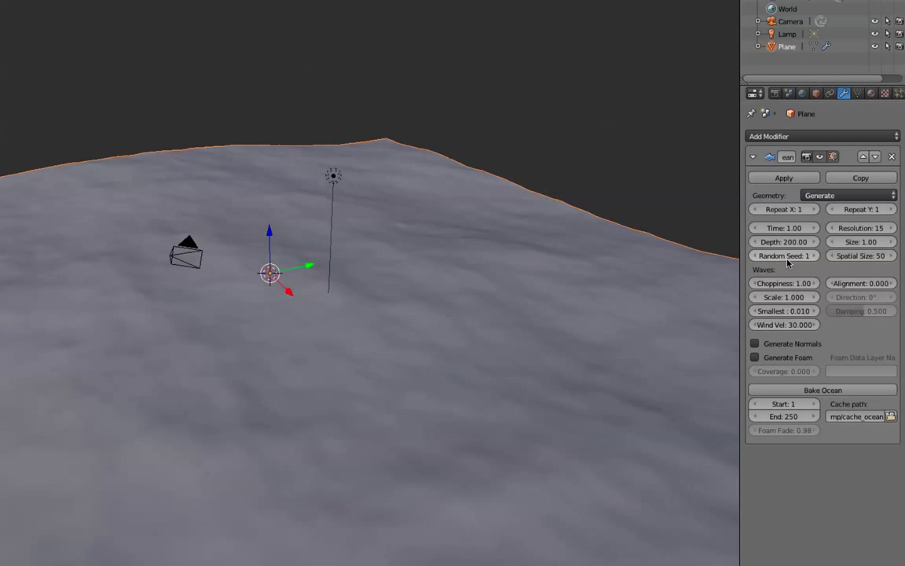
Experiment with wave choppiness, trying about 3.04, then 2 and 5
drag(766, 283, 833, 283)
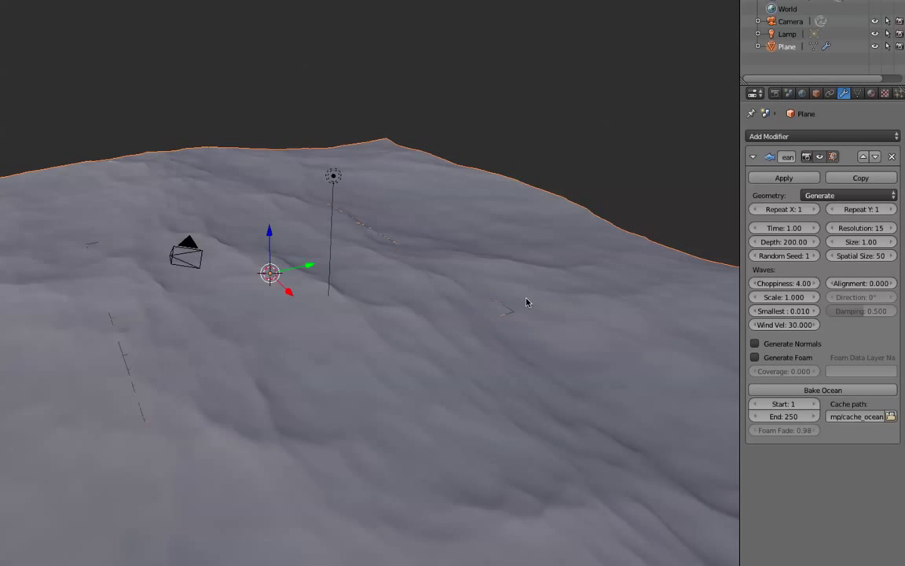
drag(786, 282, 833, 283)
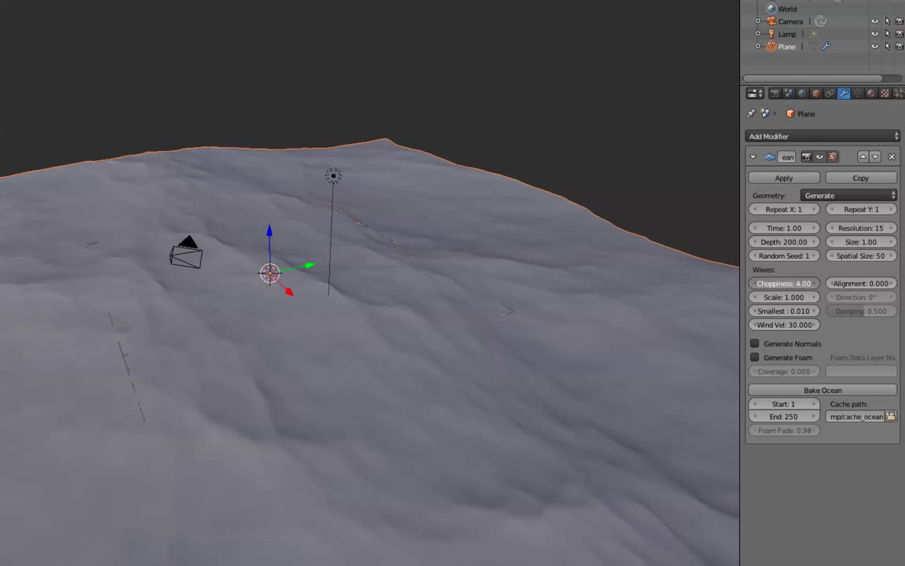
drag(833, 283, 790, 288)
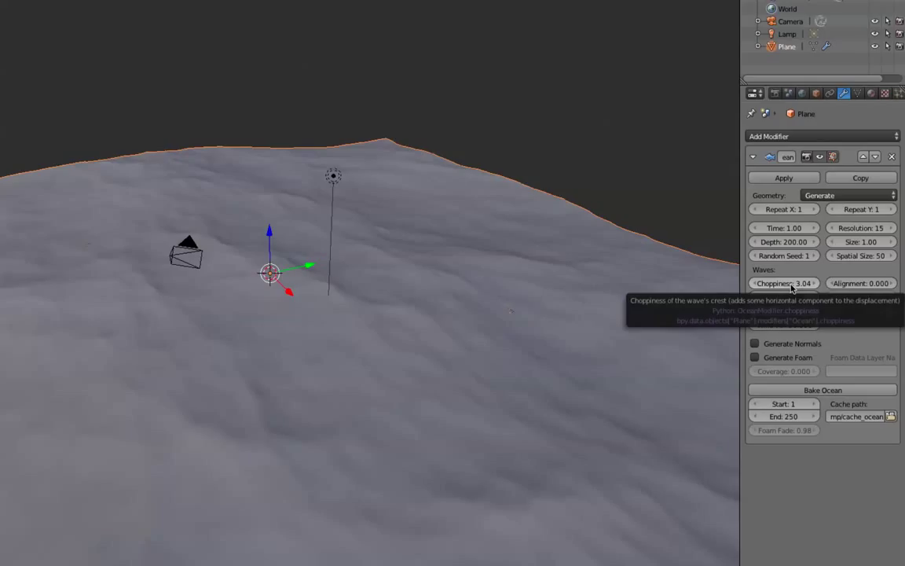
click(791, 284)
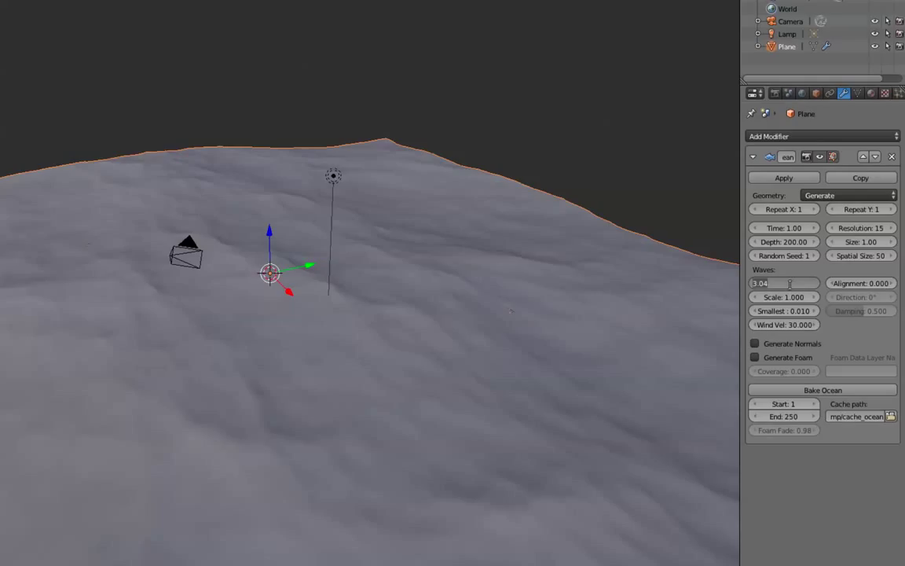
text(2)
key(Return)
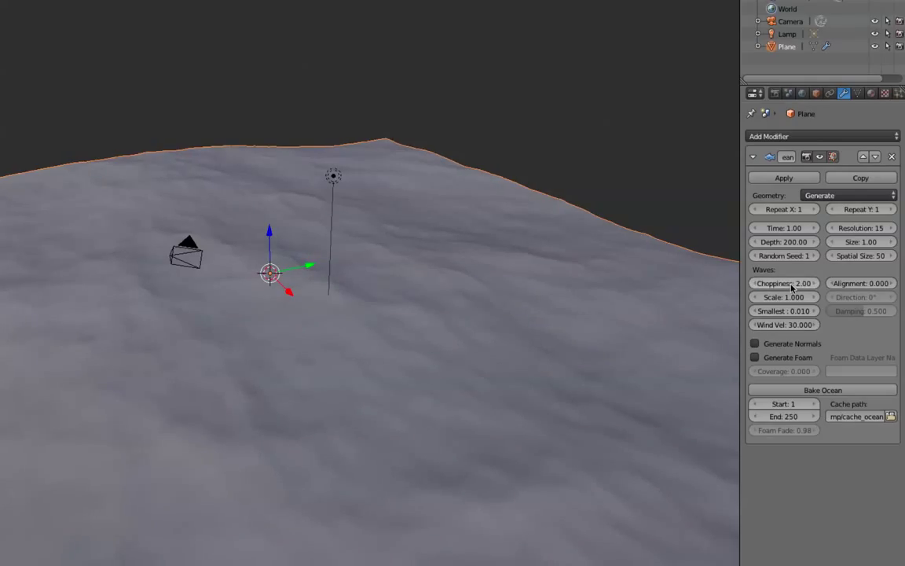
click(791, 284)
text(5)
key(Return)
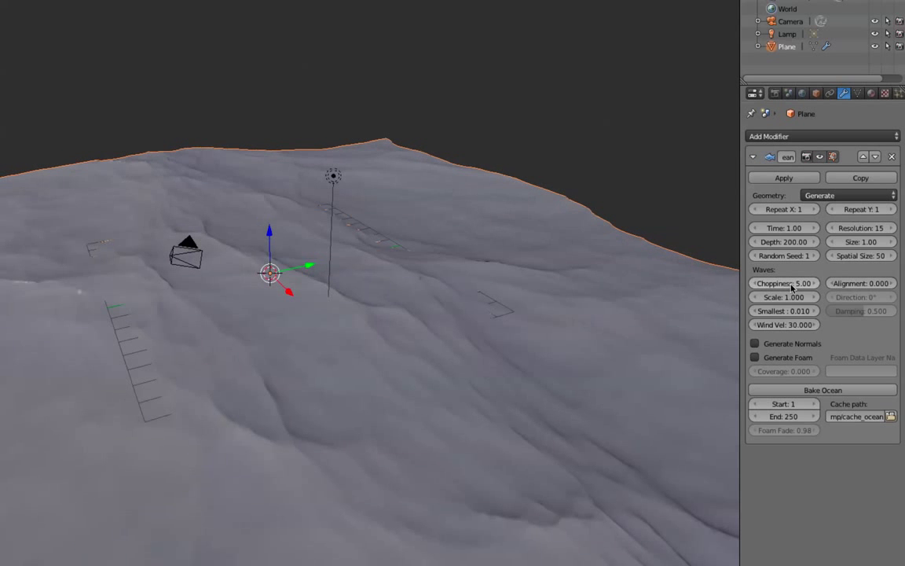
Try a choppiness of 10, then settle on 3
click(790, 284)
text(10)
key(Return)
click(790, 284)
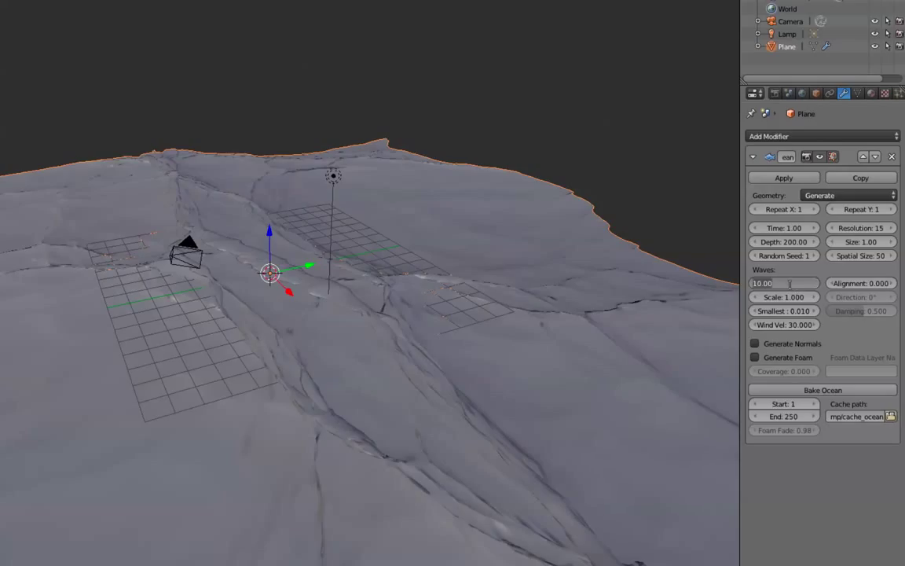
text(3)
key(Return)
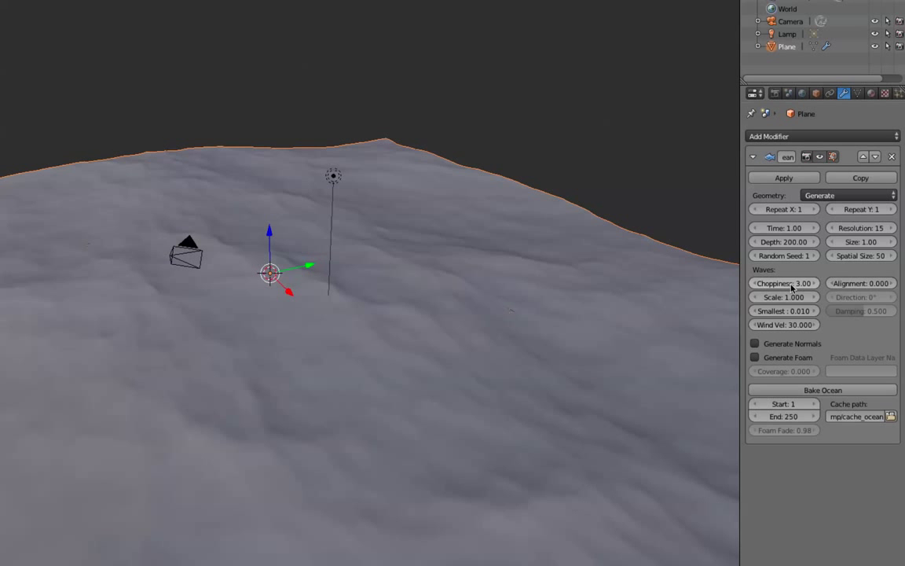
Adjust the ocean wave Scale and settle on 1.300
mouse_move(789, 297)
mouse_down()
mouse_move(891, 297)
mouse_move(776, 304)
mouse_up()
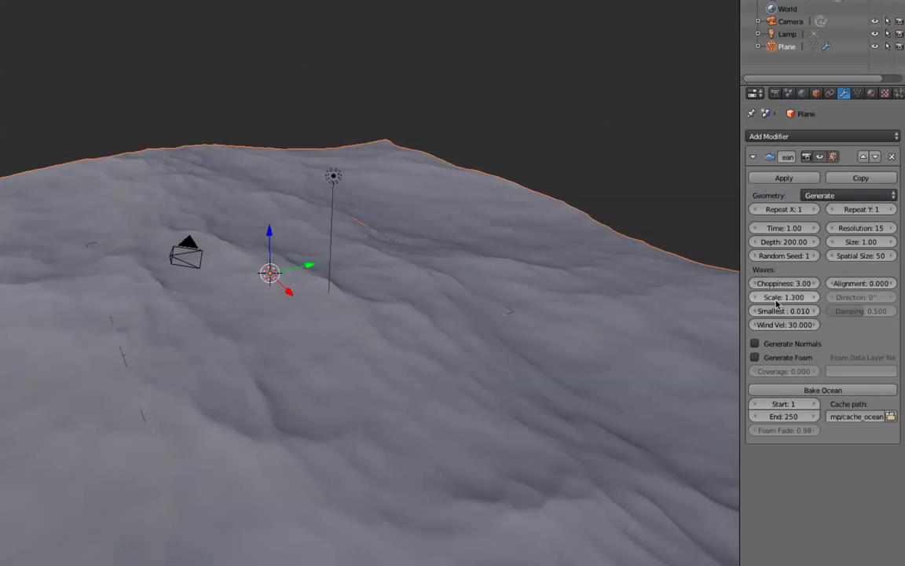
click(783, 298)
key(Return)
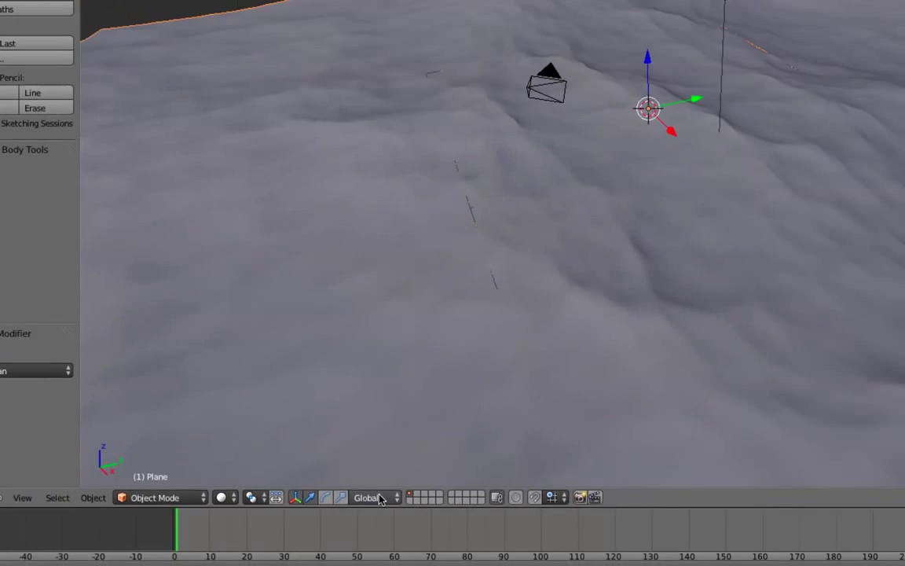
Keyframe the ocean Time of 1.00 at the start frame, then move to frame 250
drag(327, 520, 756, 522)
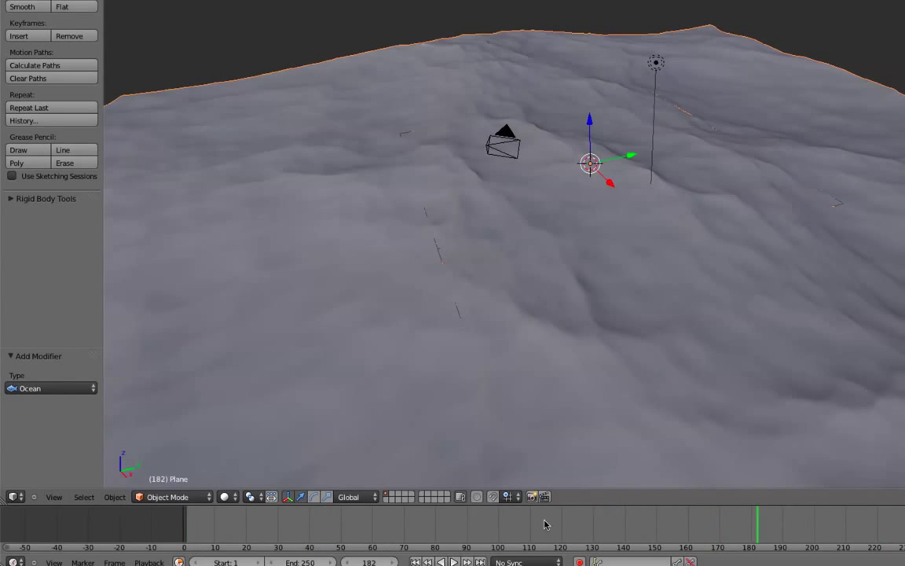
drag(545, 524, 54, 517)
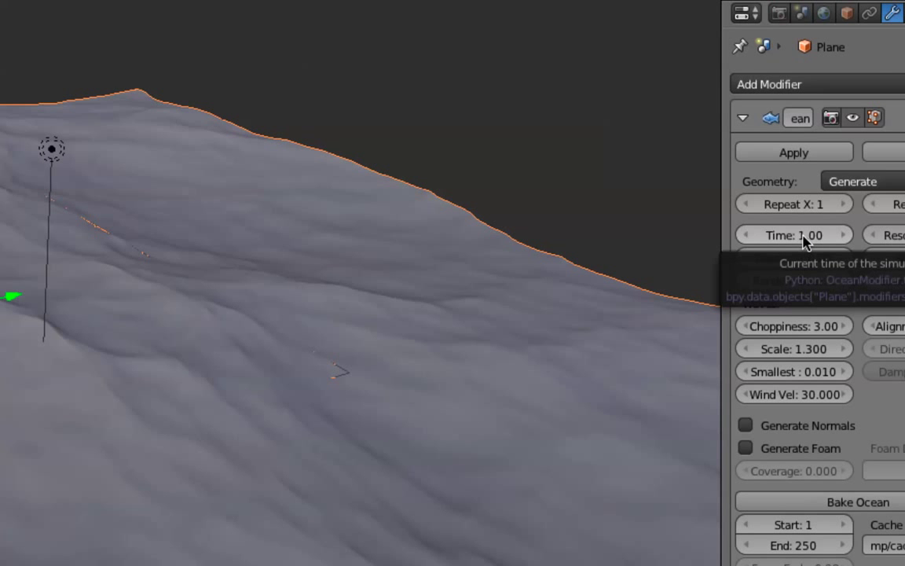
key(i)
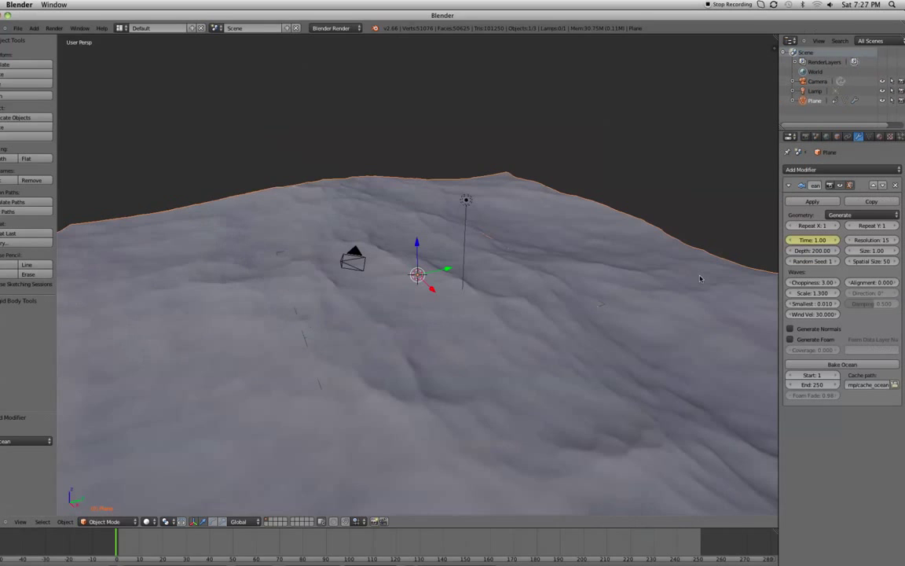
scroll(704, 273, down, 1)
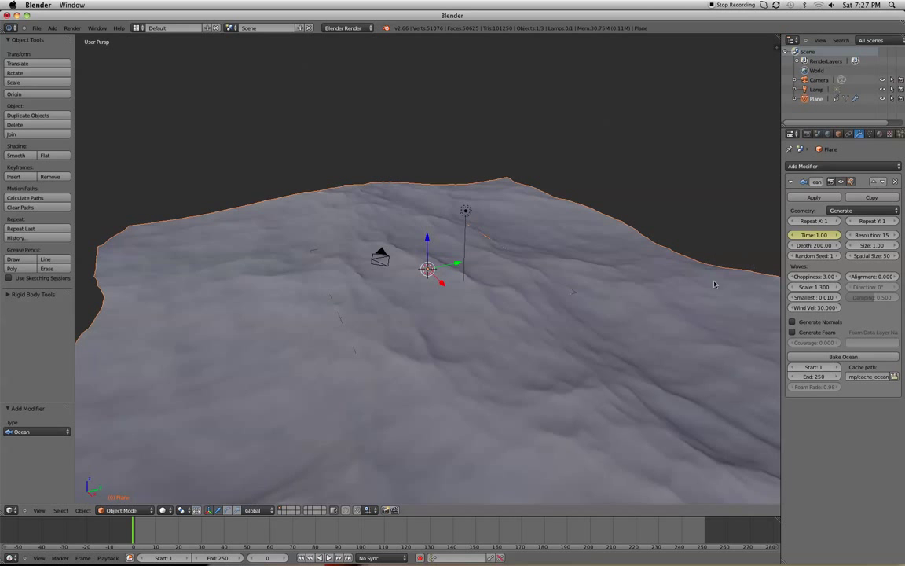
click(703, 538)
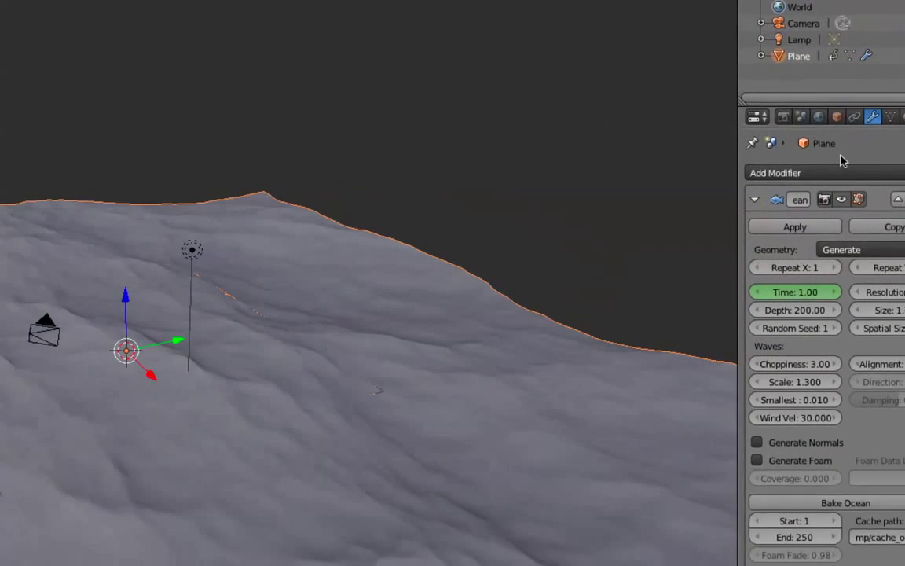
click(783, 117)
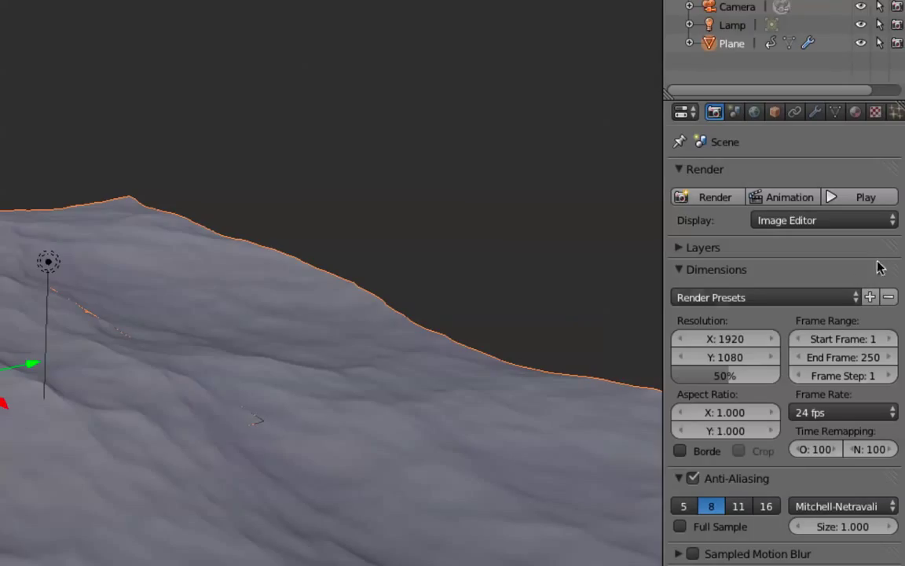
At frame 250, set ocean Time to 10, keyframe it, and scrub to preview
click(817, 114)
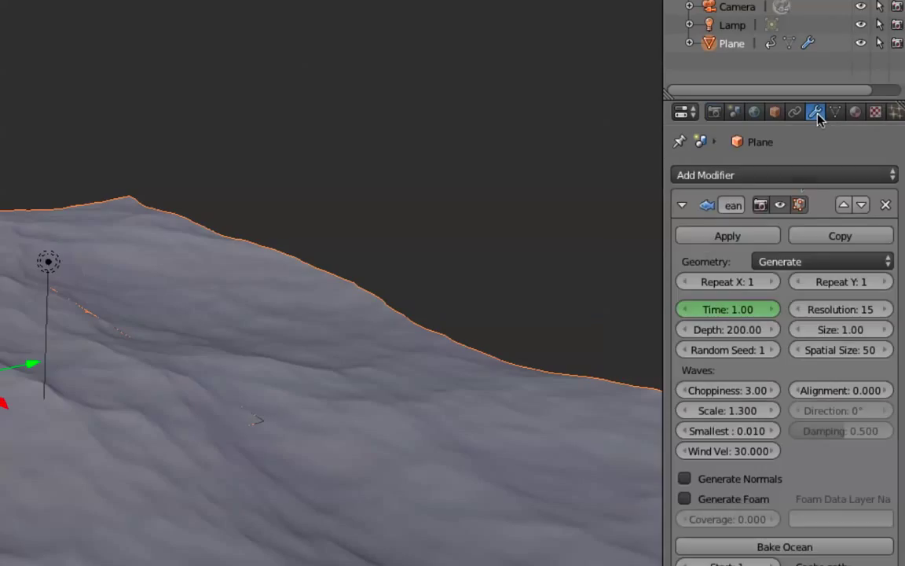
click(731, 305)
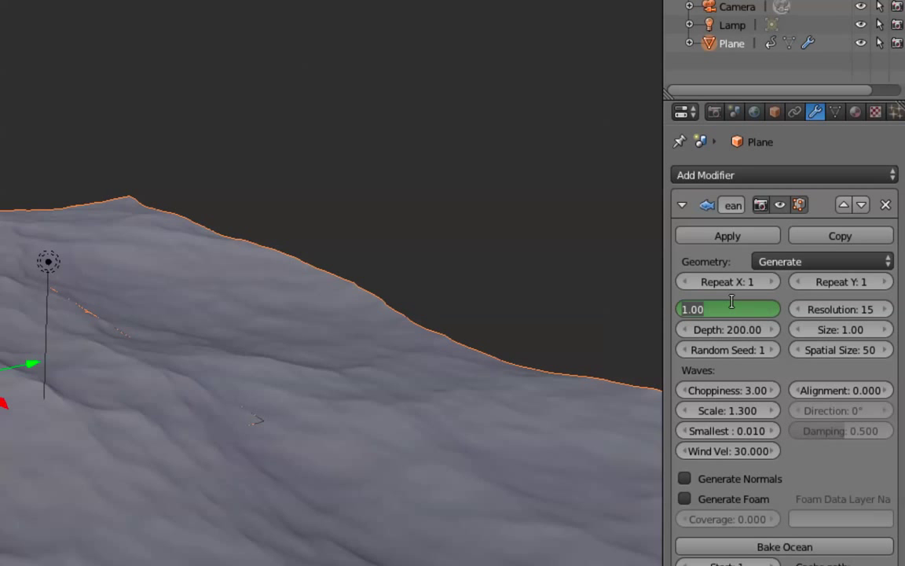
text(10)
key(Return)
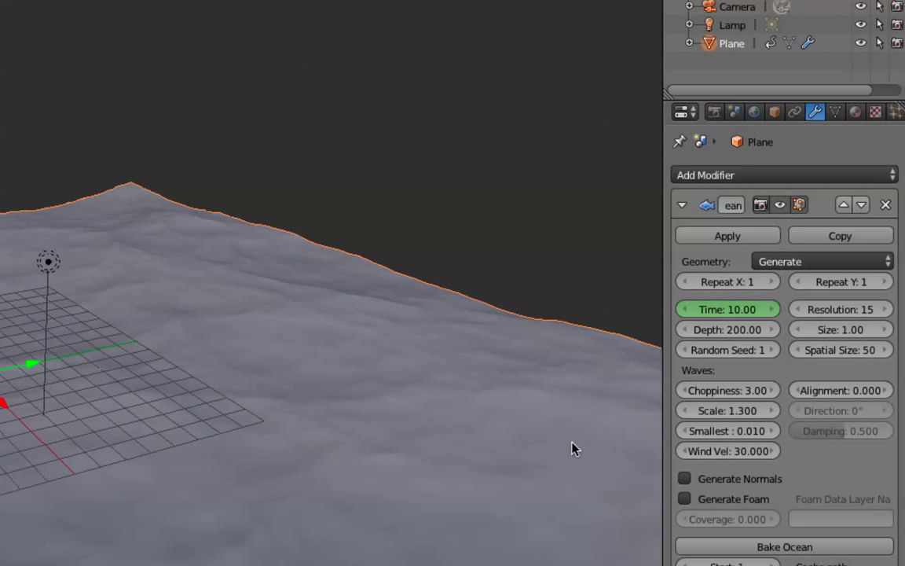
scroll(572, 449, down, 4)
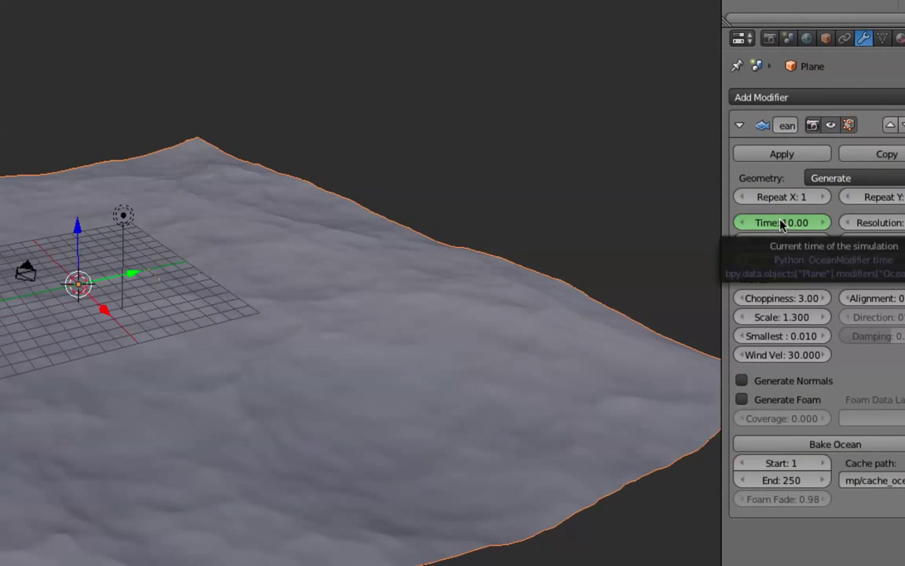
key(i)
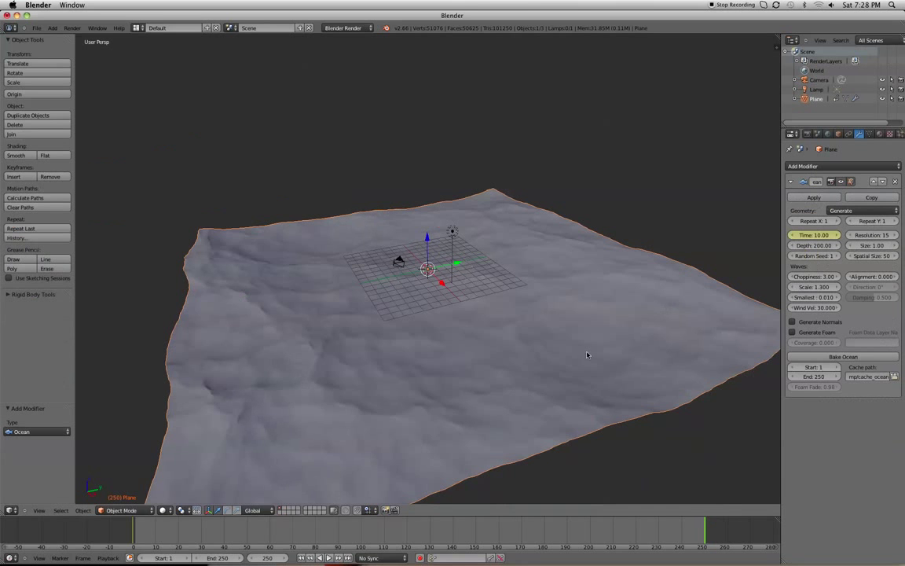
mouse_move(173, 531)
mouse_down()
mouse_move(705, 525)
mouse_move(135, 525)
mouse_up()
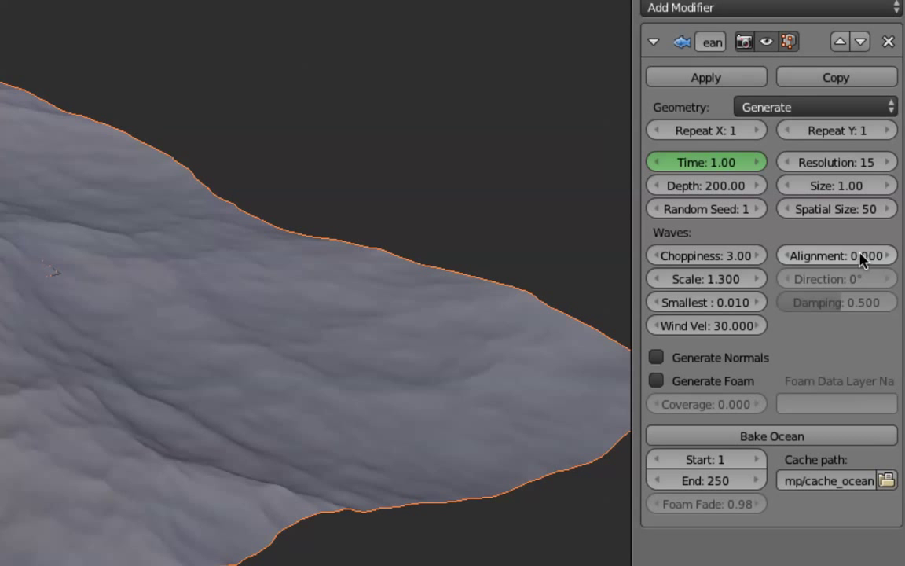
Try an ocean Alignment of 10, then orbit and scrub the timeline to preview the waves
click(882, 275)
text(10)
key(Return)
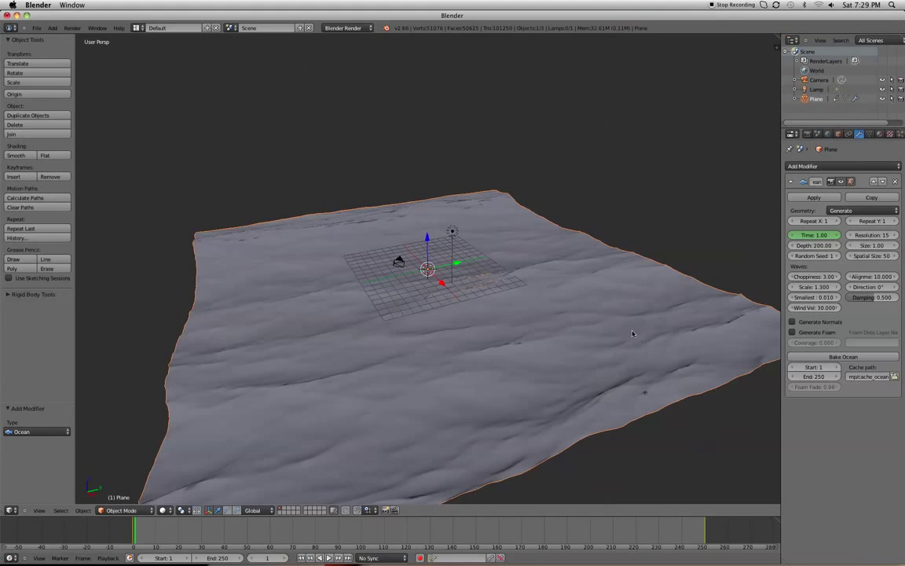
middle_drag(485, 315, 575, 317)
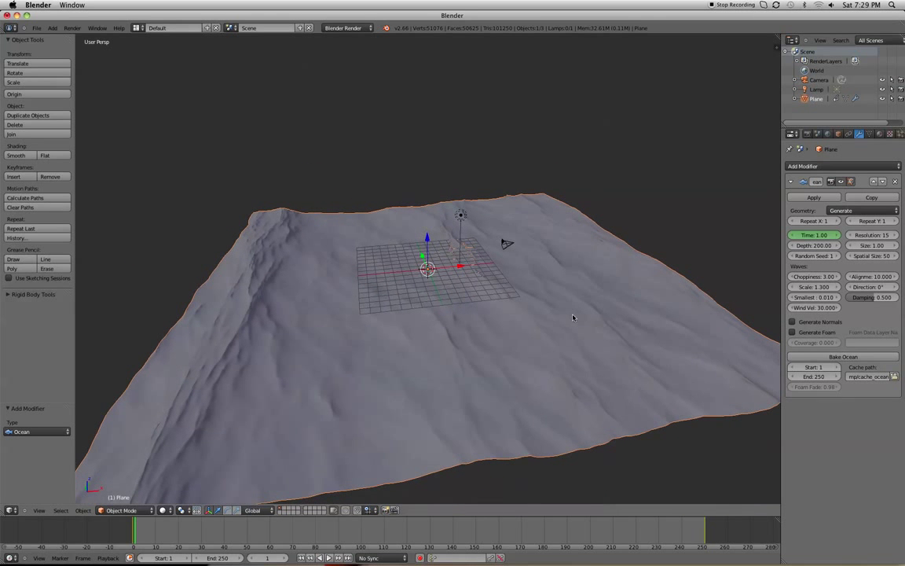
drag(155, 530, 444, 528)
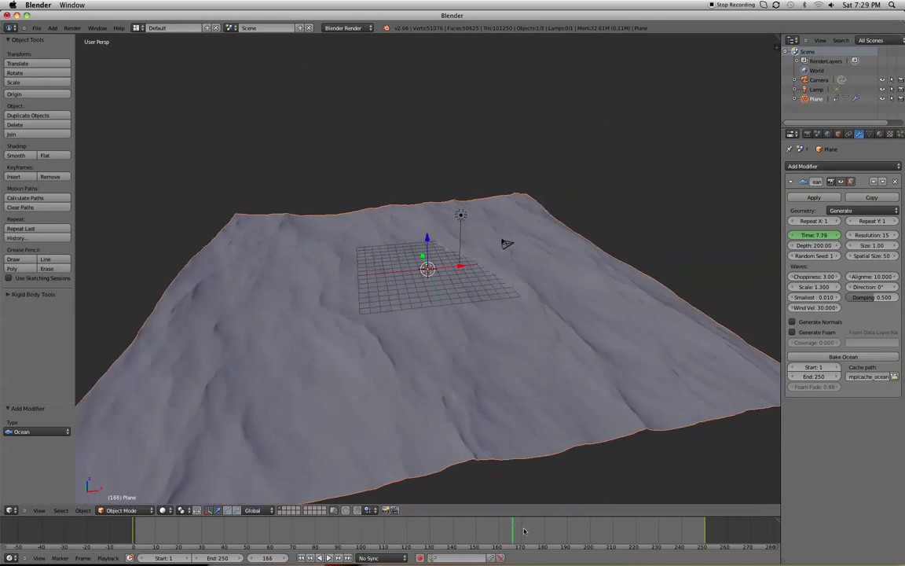
drag(528, 531, 91, 548)
drag(674, 548, 331, 548)
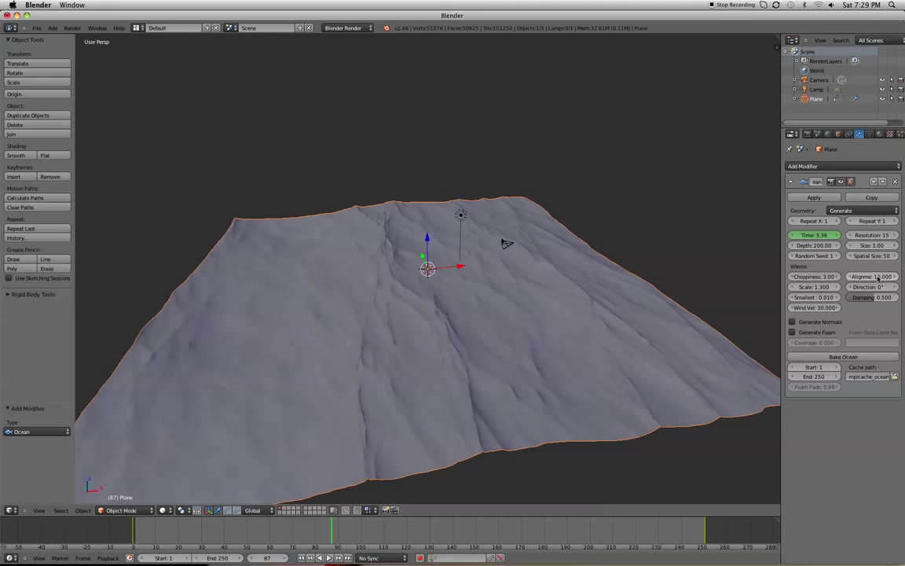
Reset the ocean Alignment to 0 and scrub through frames to check the animation
click(877, 277)
text(0)
key(Return)
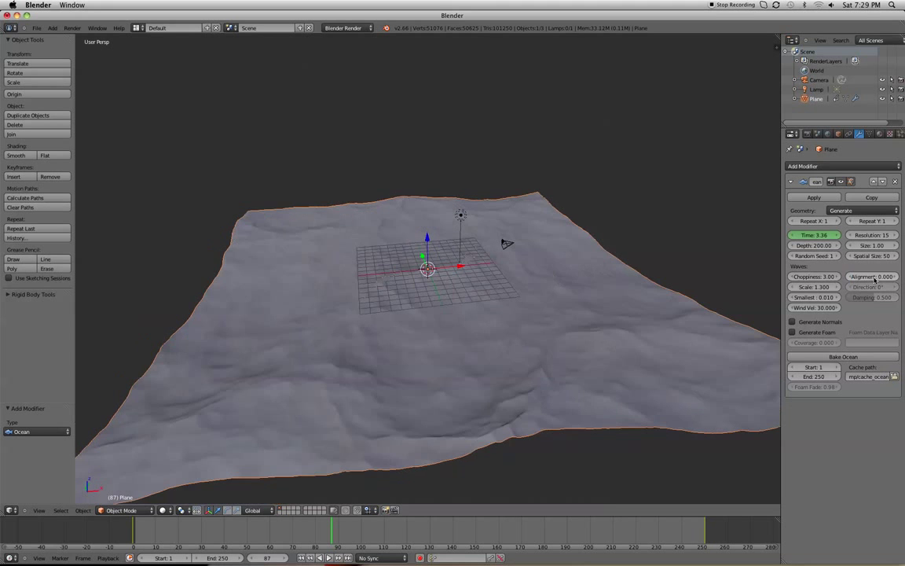
mouse_move(147, 535)
mouse_down()
mouse_move(543, 542)
mouse_move(146, 528)
mouse_move(134, 534)
mouse_up()
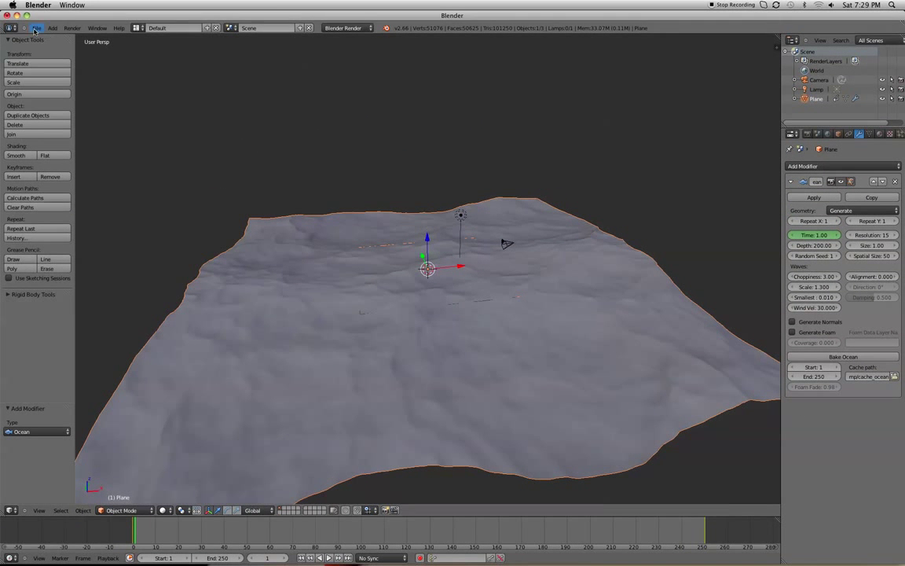
click(18, 16)
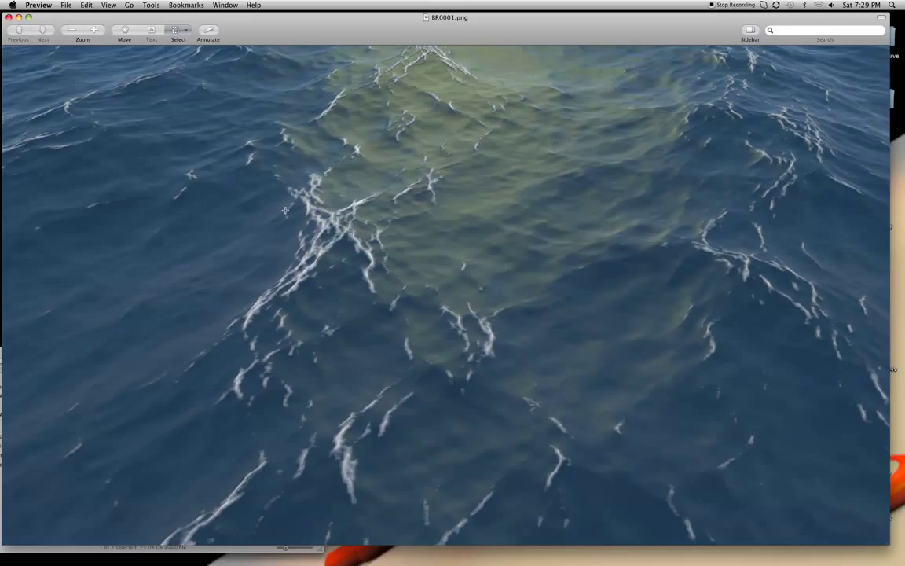
click(10, 17)
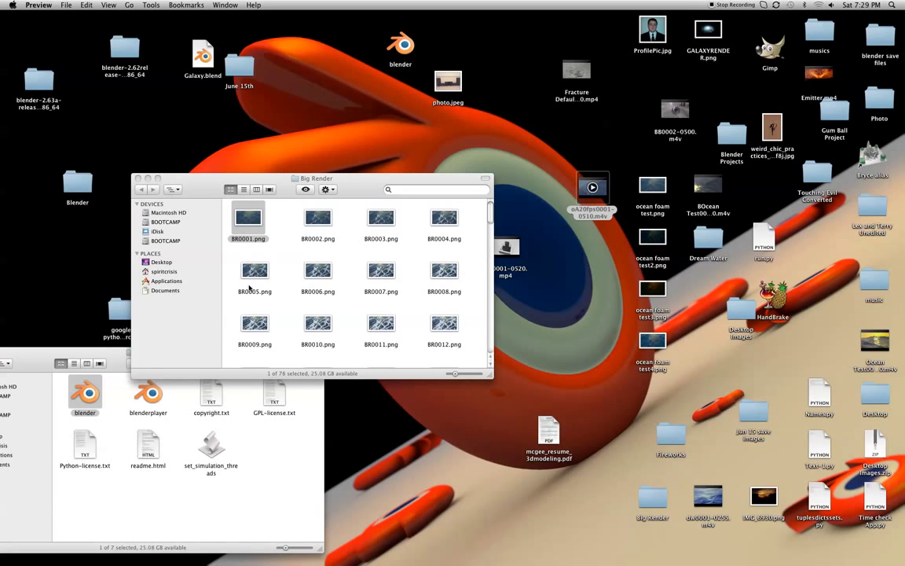
double_click(384, 270)
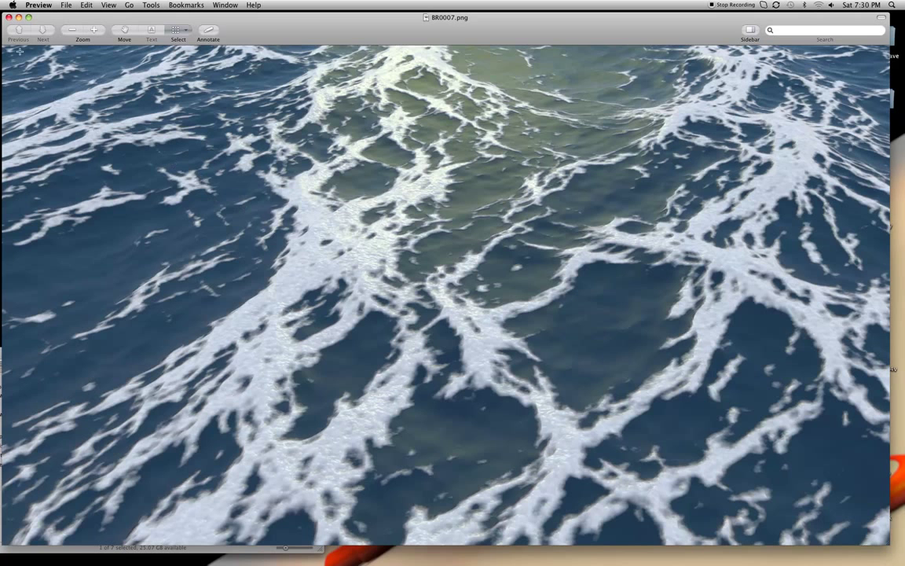
click(8, 16)
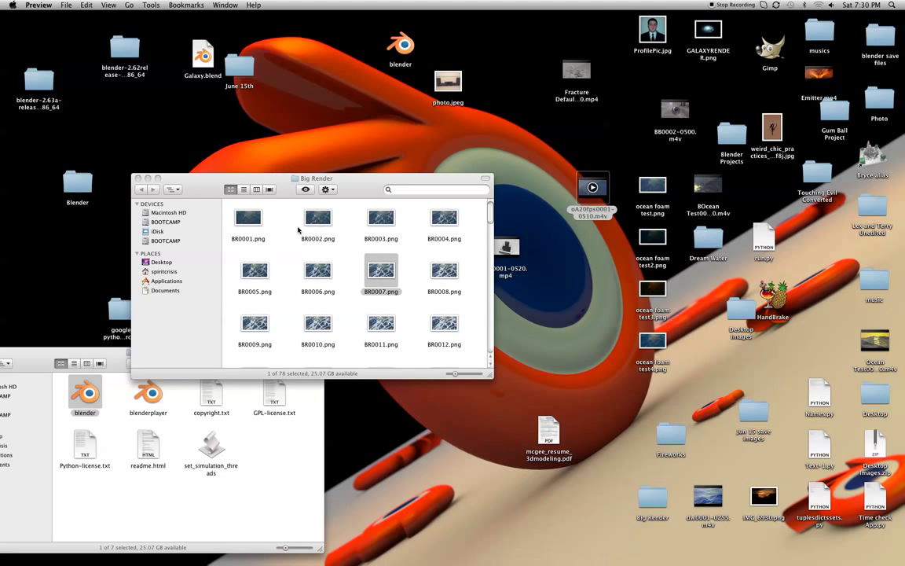
double_click(244, 220)
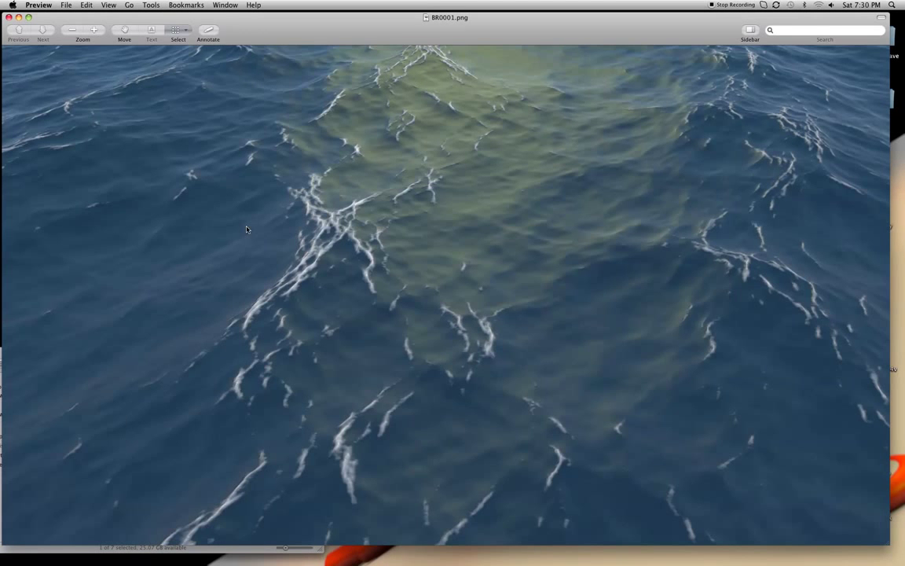
click(7, 15)
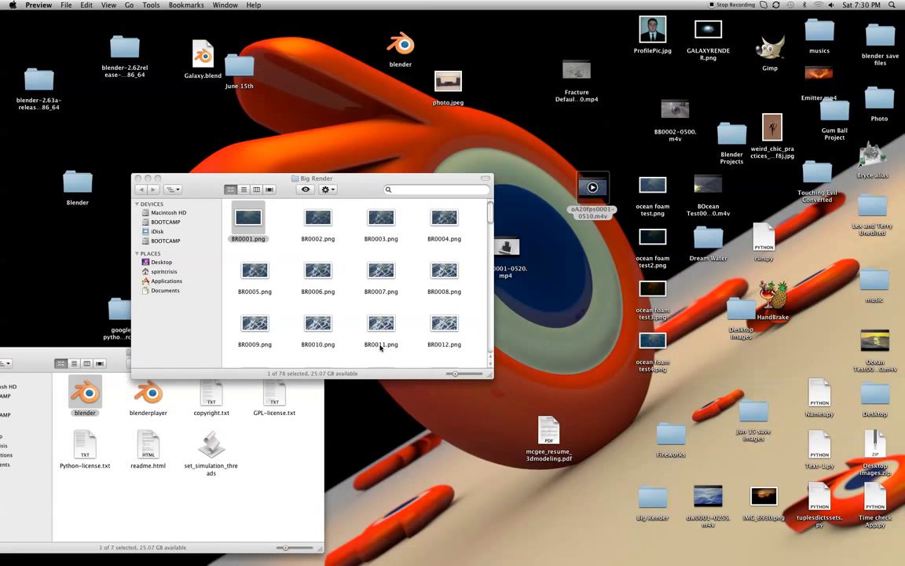
double_click(346, 295)
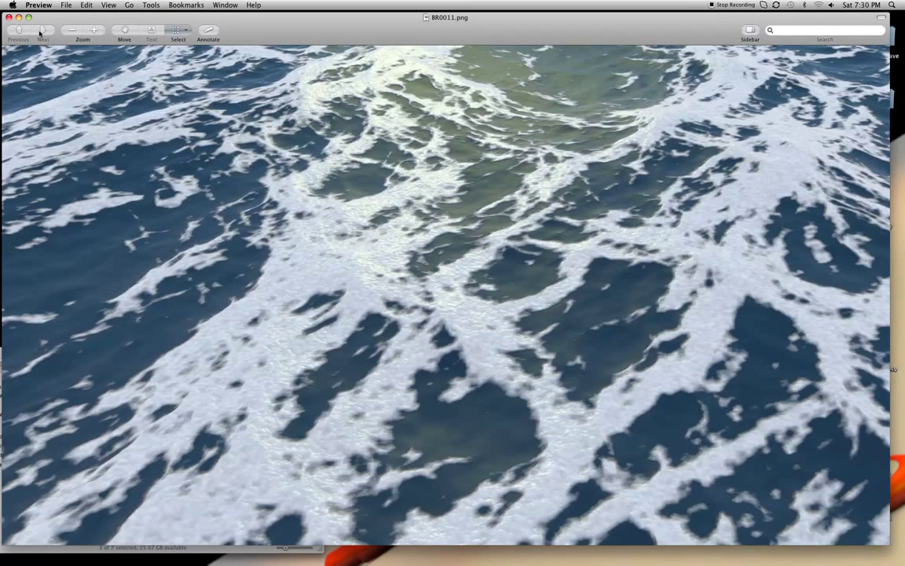
click(8, 16)
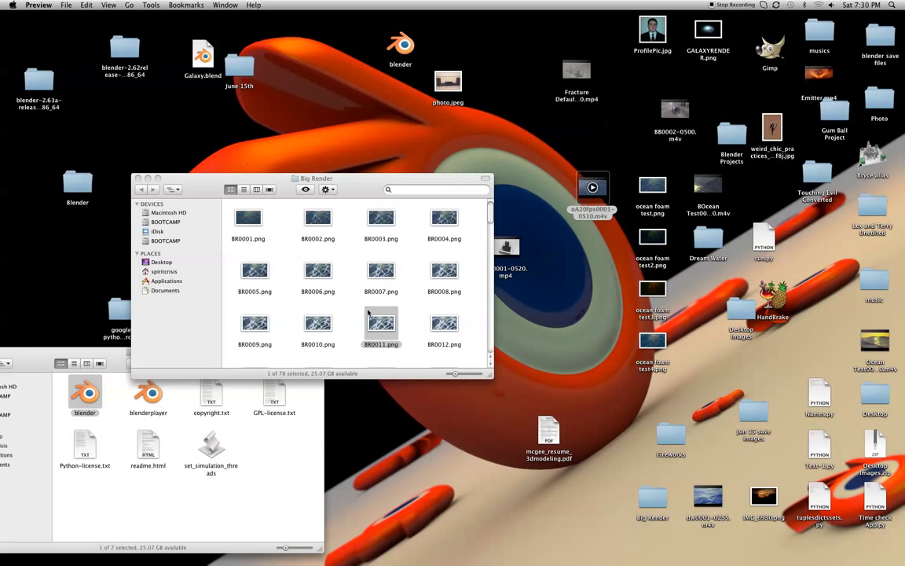
View render frame BR0078.png, then ocean foam test2.png, in Preview, closing each
scroll(455, 339, down, 5)
scroll(454, 336, down, 8)
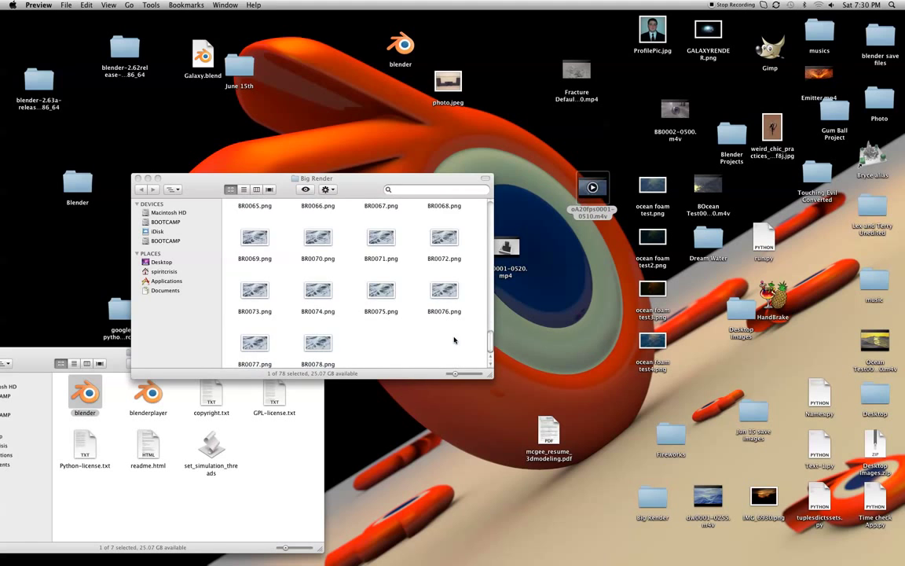
click(325, 342)
double_click(324, 342)
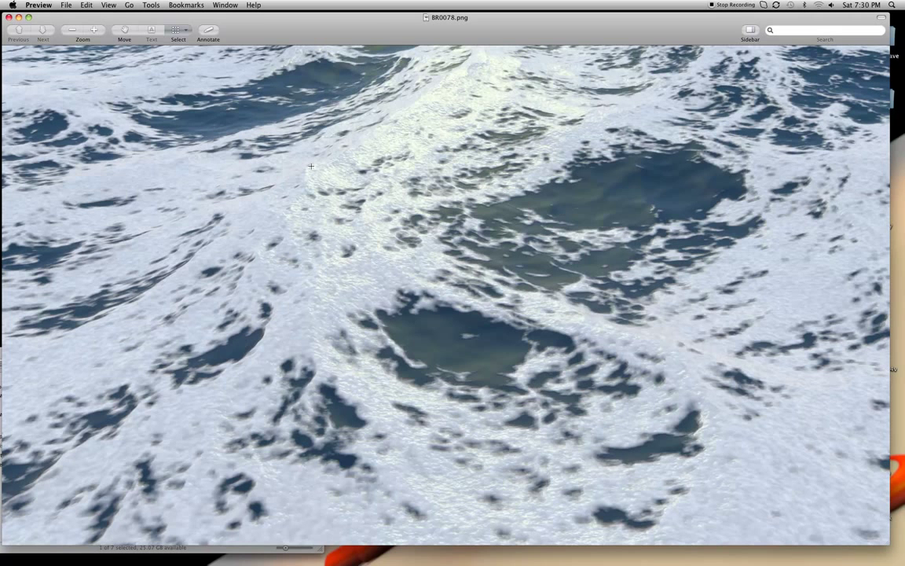
click(9, 18)
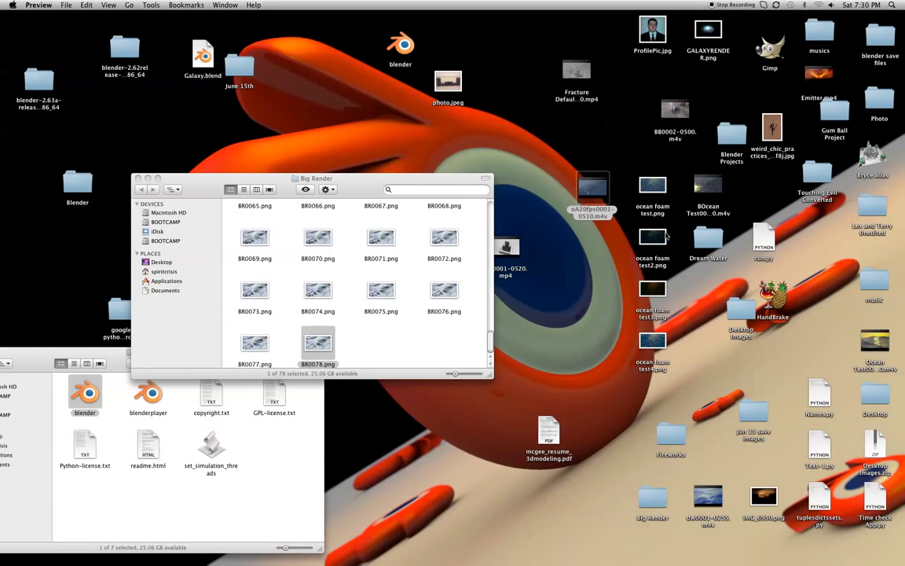
double_click(597, 209)
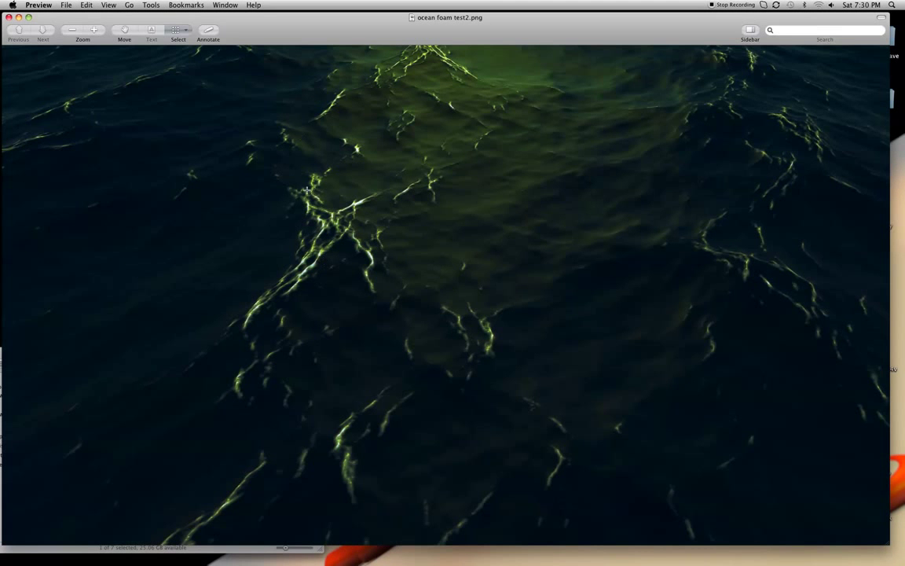
click(8, 17)
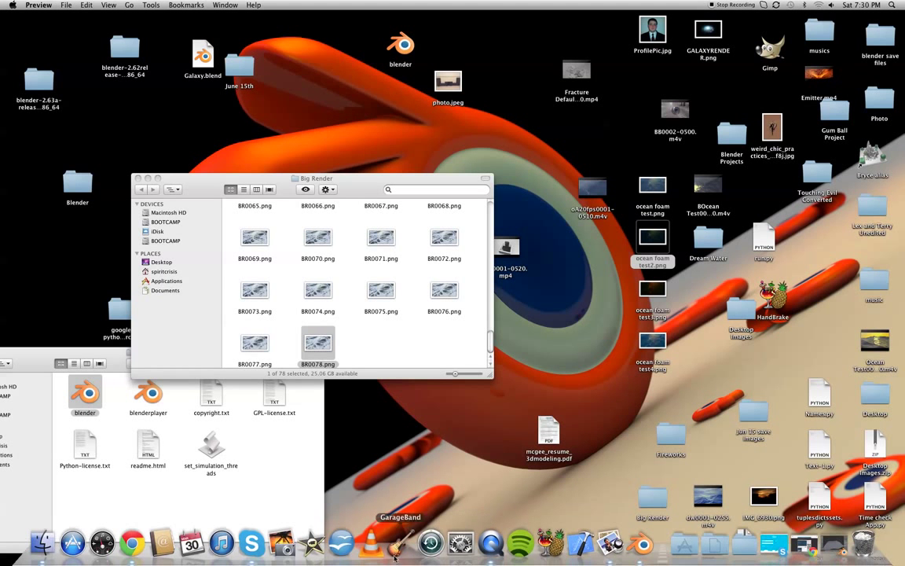
Bring Chrome forward briefly, then return to the Blender ocean scene
click(138, 540)
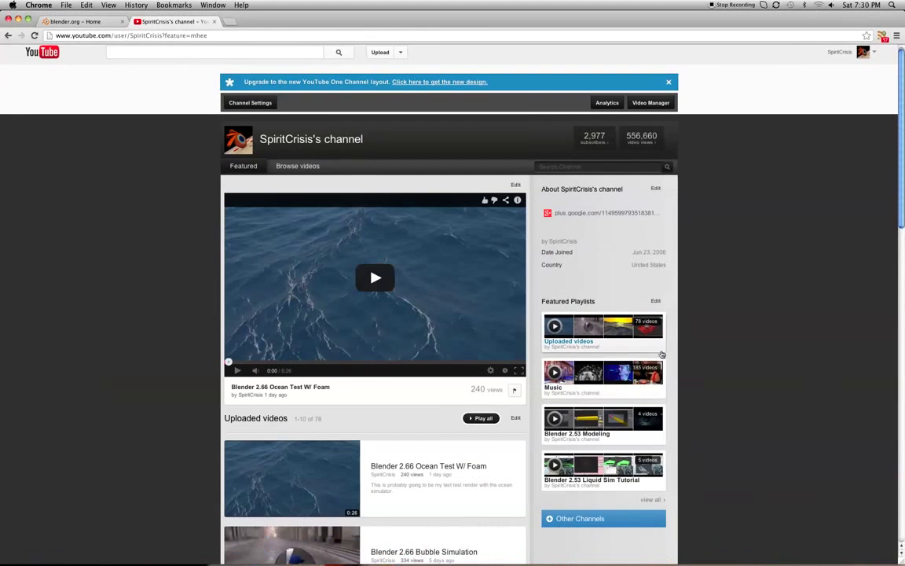
click(664, 542)
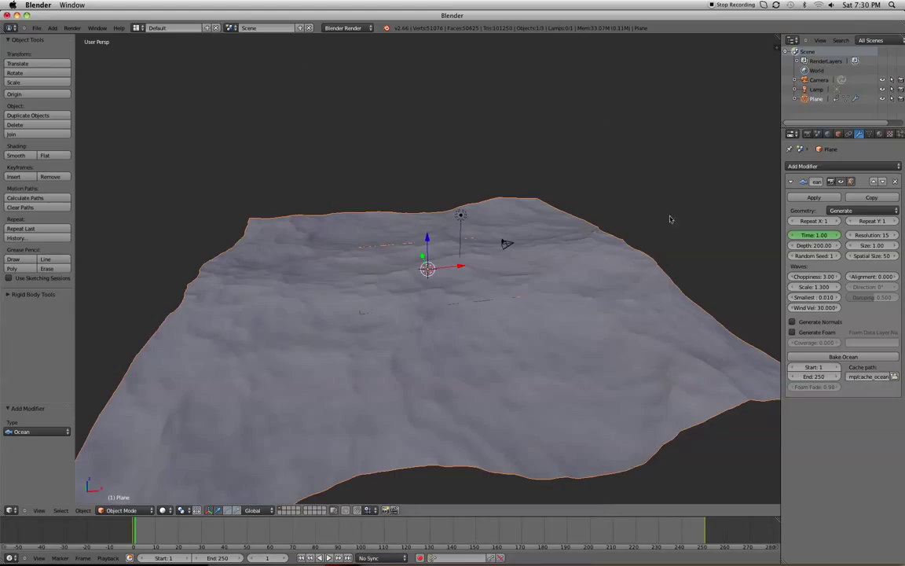
Switch the render engine from the World settings to Cycles Render
click(830, 134)
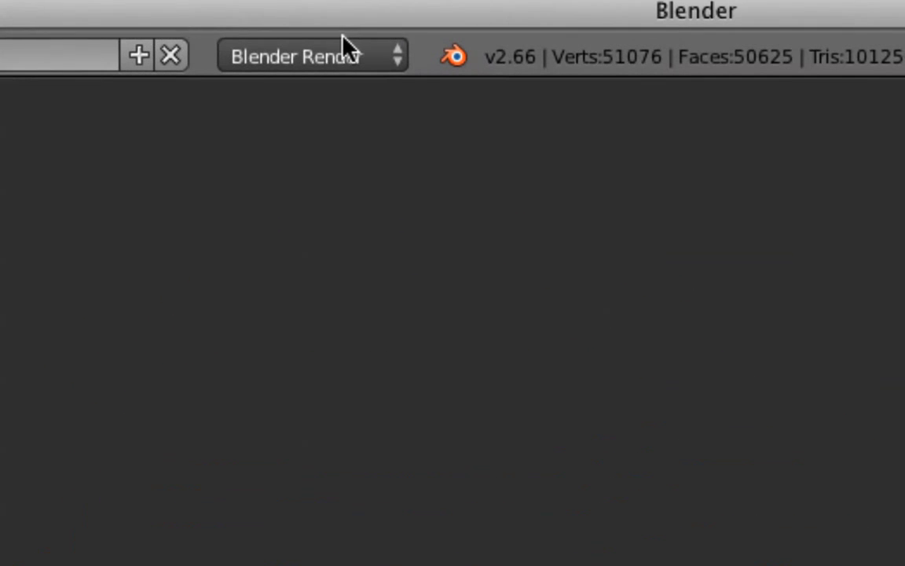
click(340, 47)
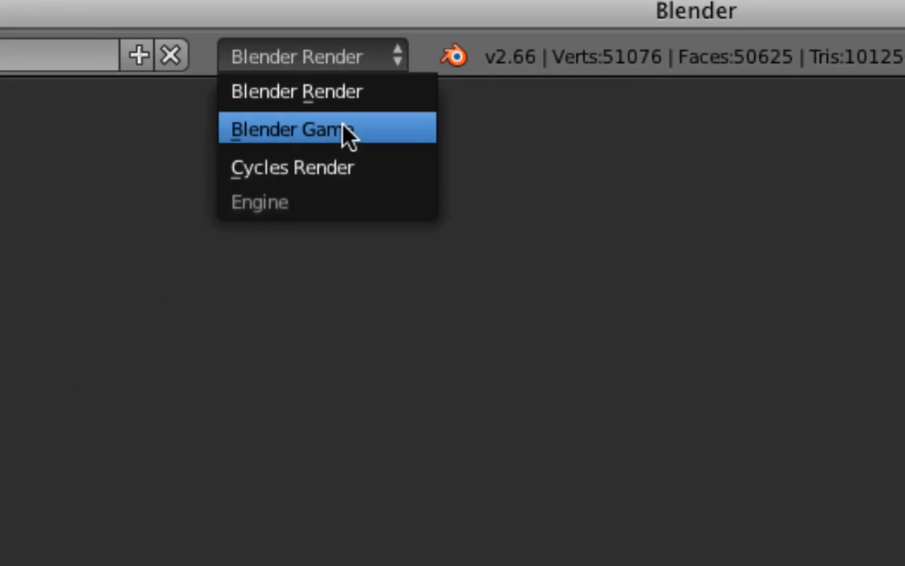
click(351, 168)
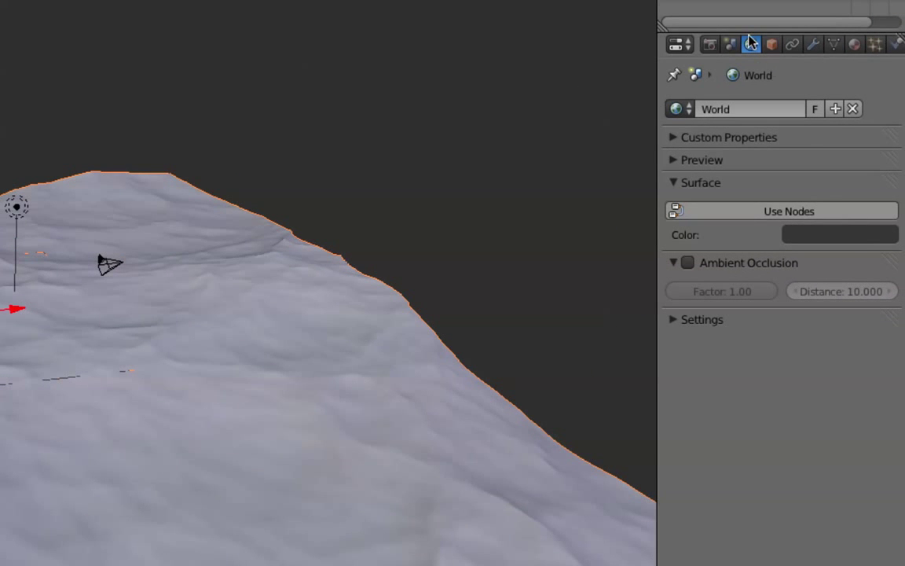
Enable Use Nodes for the world and drive its background Color with a Sky Texture
click(789, 216)
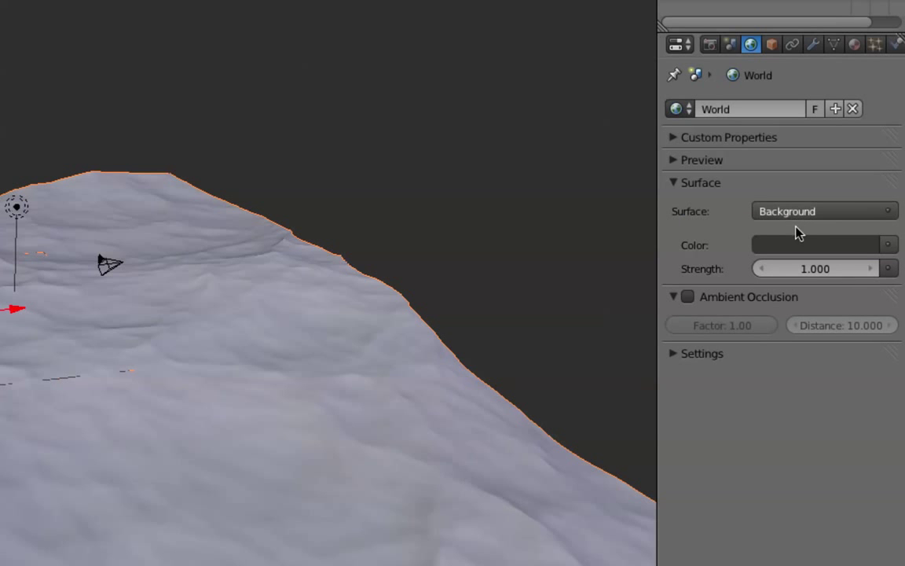
click(888, 245)
click(873, 245)
click(869, 245)
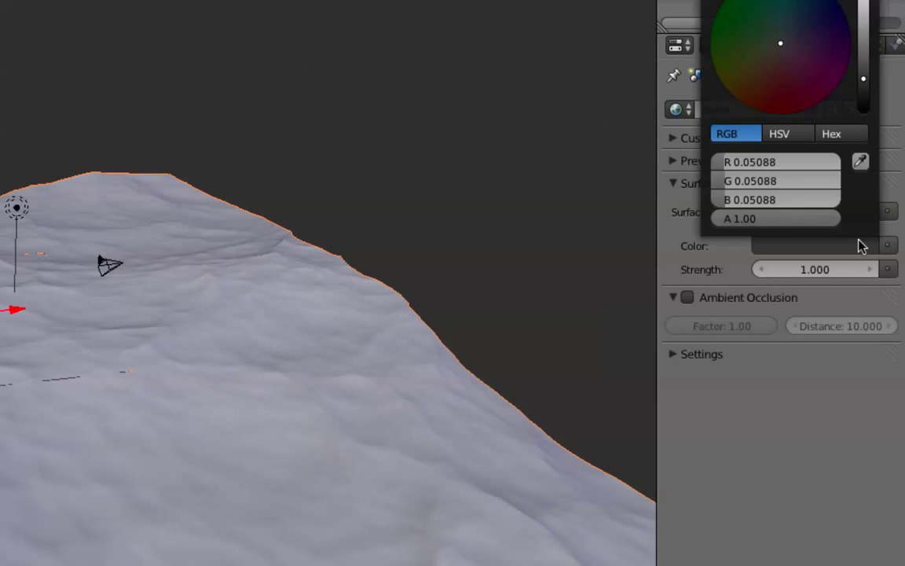
click(889, 246)
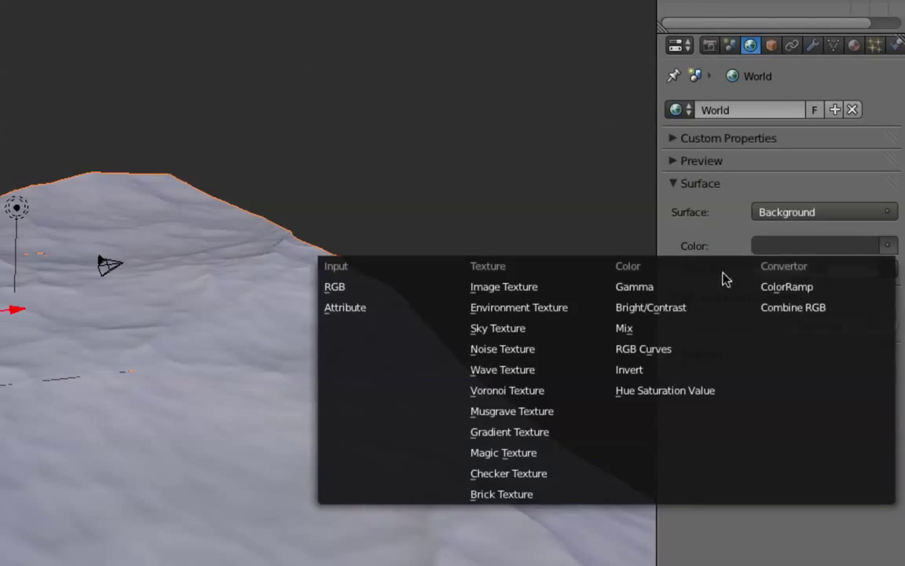
click(541, 331)
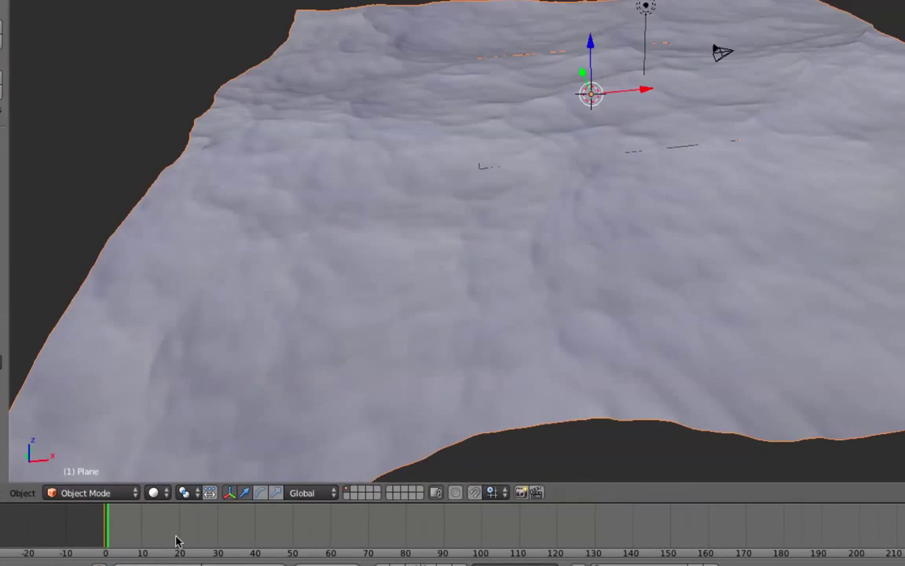
Set viewport shading to Rendered and tilt the Sky Texture sun direction for a yellow sky
click(157, 496)
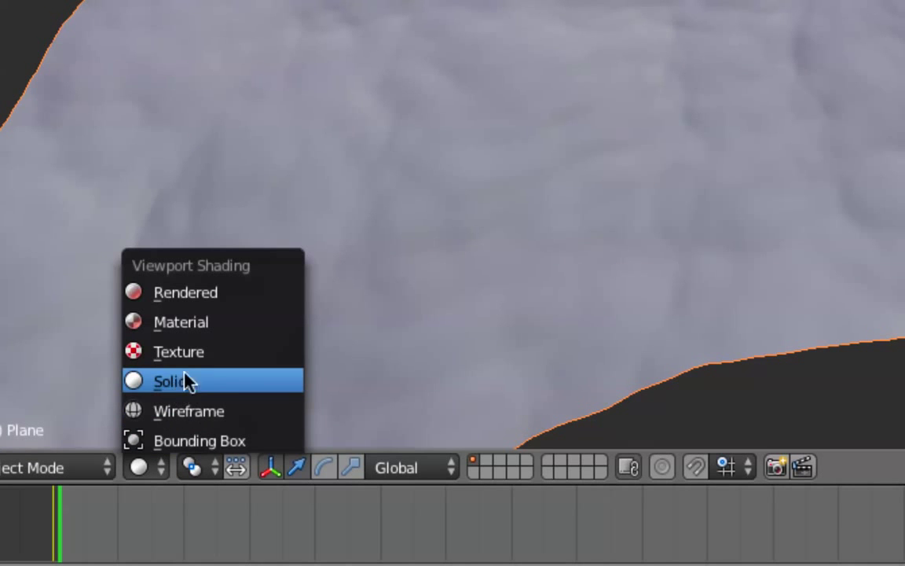
click(196, 292)
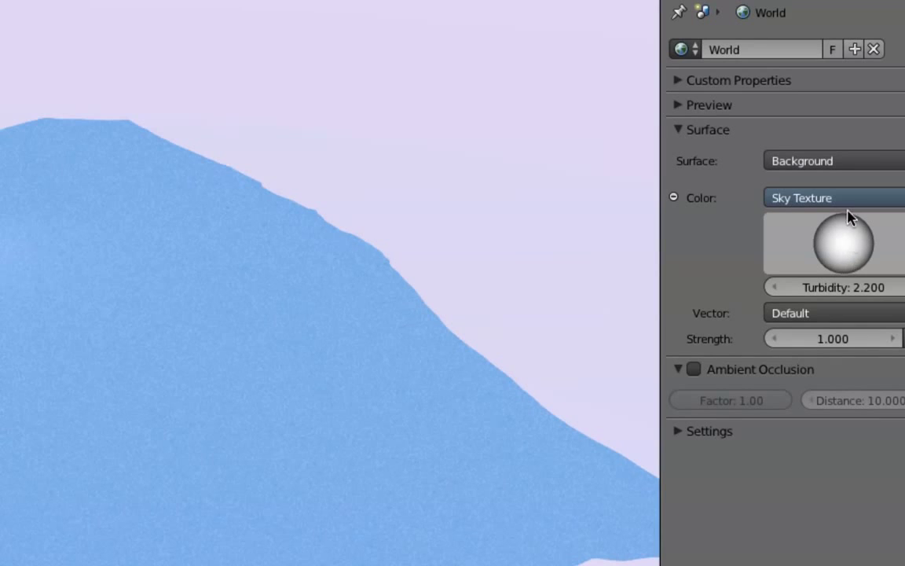
mouse_move(848, 246)
mouse_down()
mouse_move(844, 259)
mouse_move(838, 196)
mouse_up()
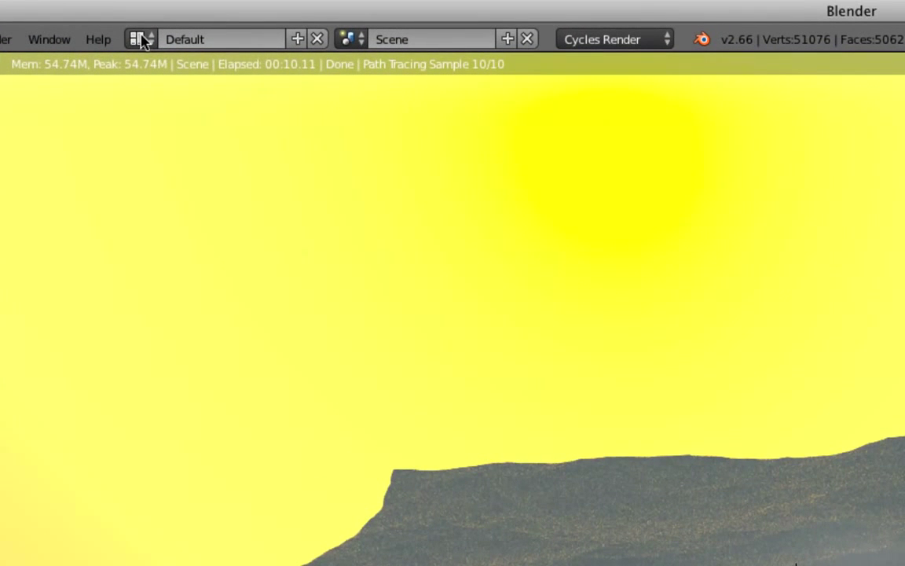
Switch to the Compositing layout, orbit the 3D view, and set its shading to Rendered
click(143, 41)
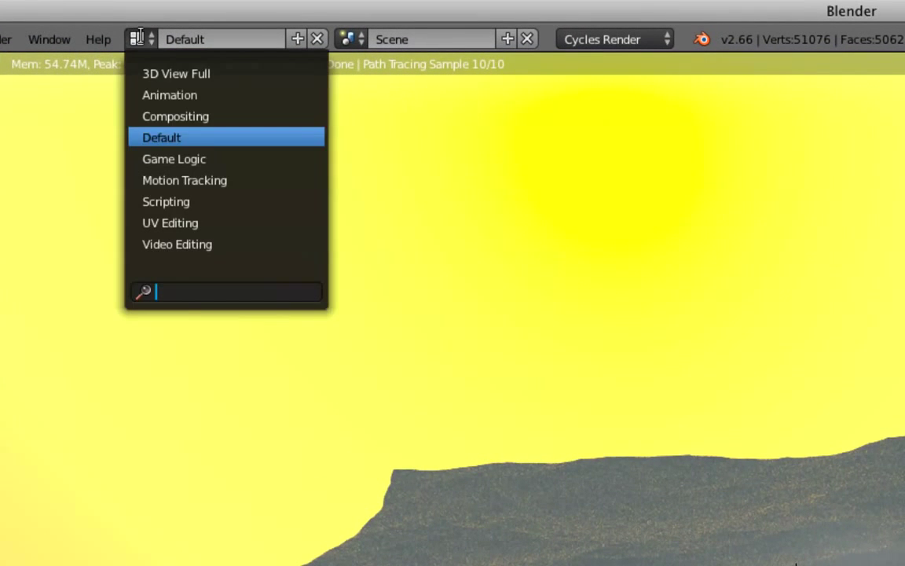
click(201, 114)
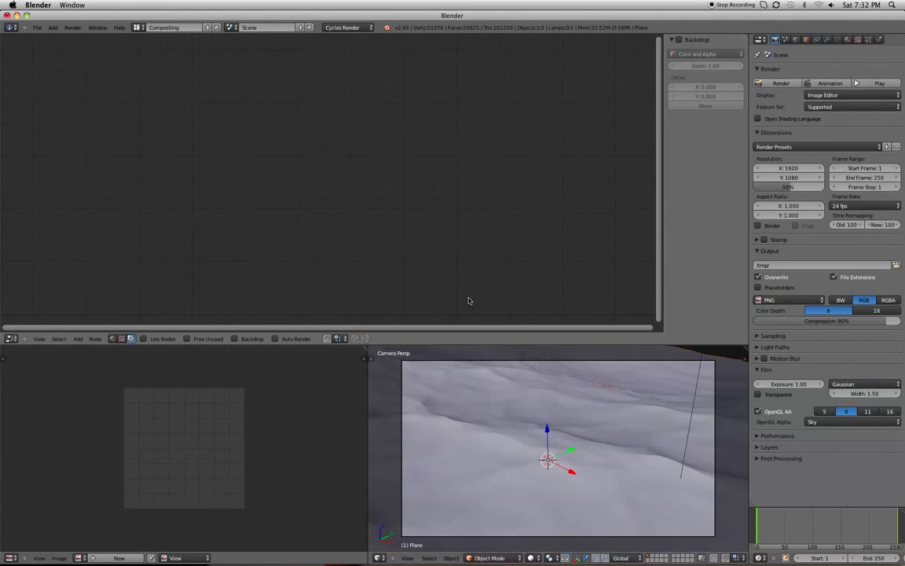
scroll(500, 456, down, 5)
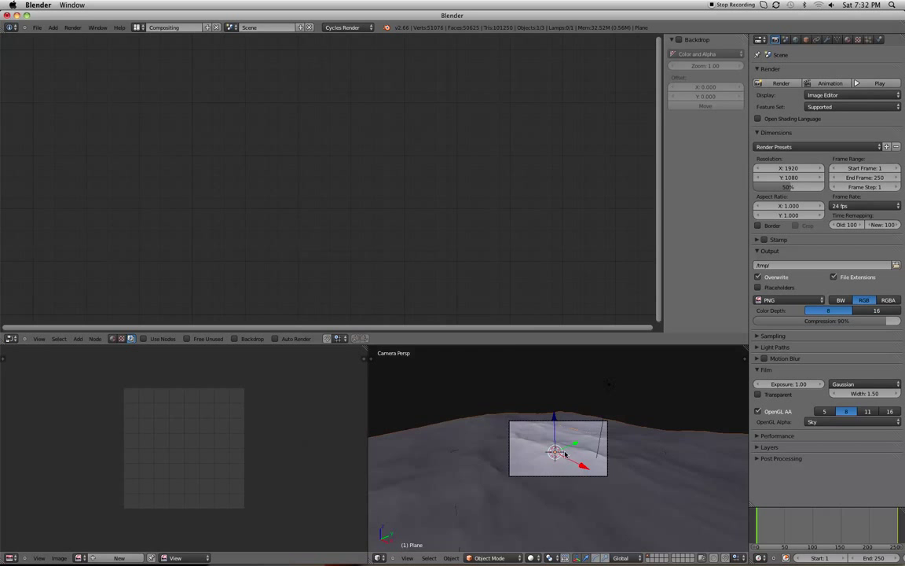
middle_drag(564, 455, 590, 501)
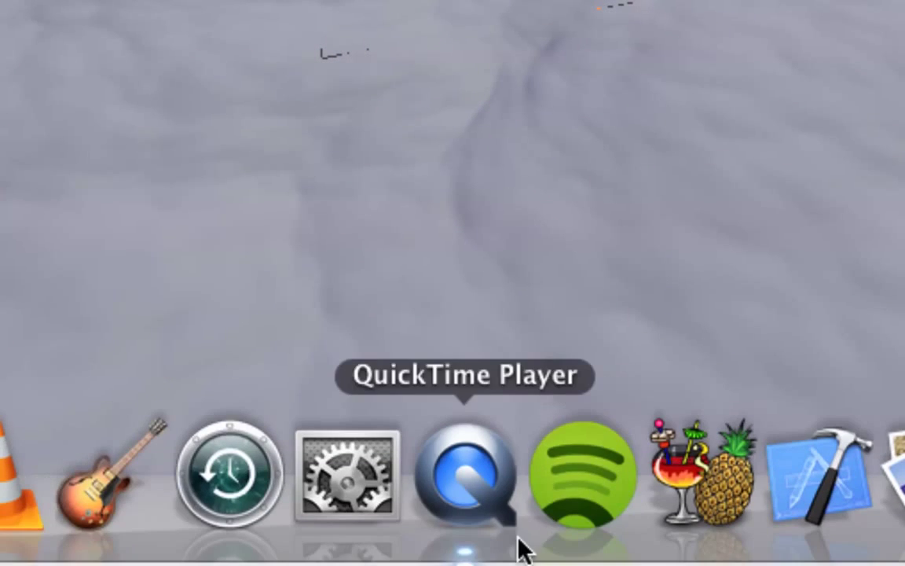
click(512, 540)
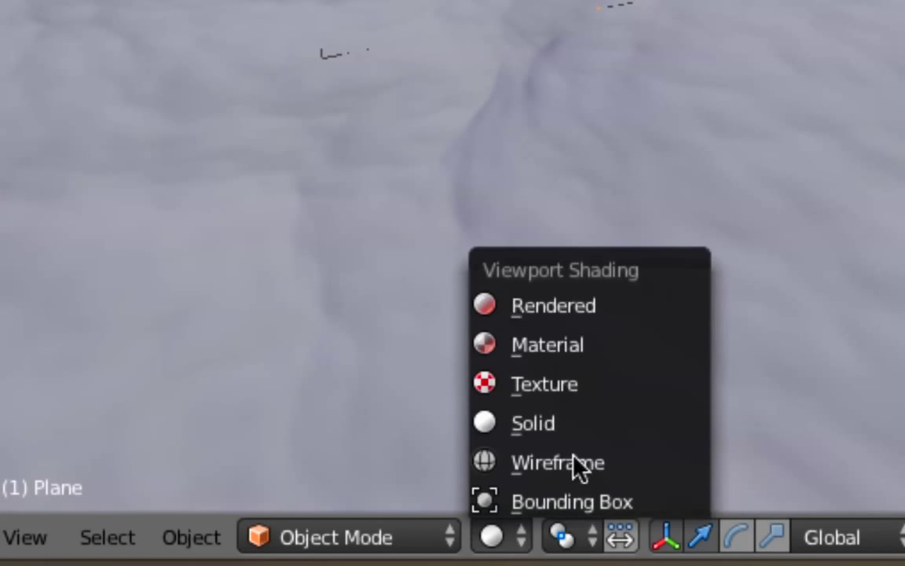
click(568, 308)
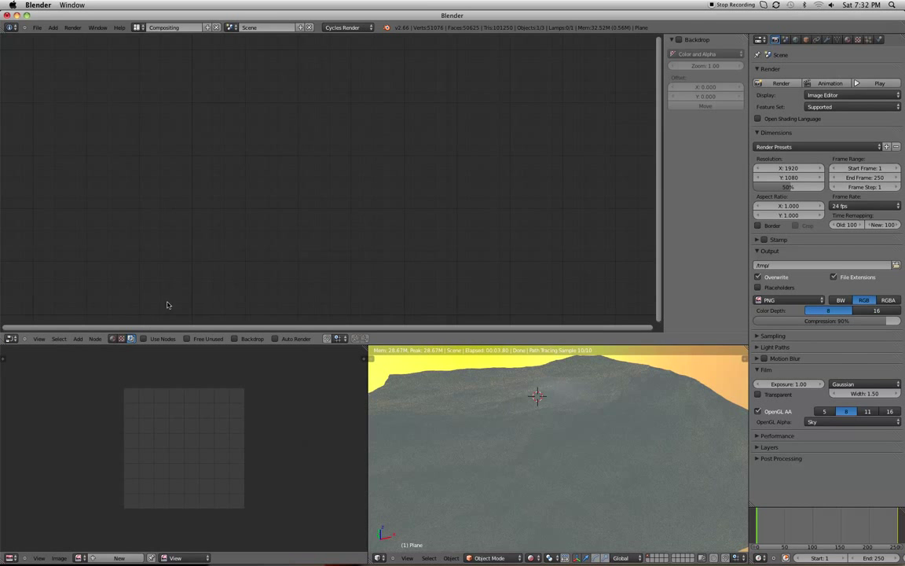
Show shader nodes and create Material.001 for the ocean plane, then select its Diffuse BSDF node
click(143, 338)
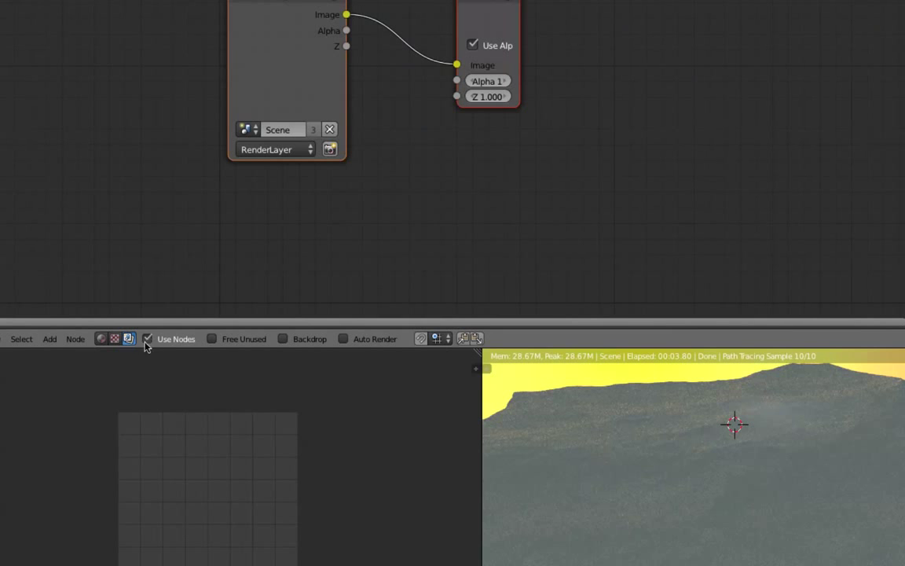
click(101, 339)
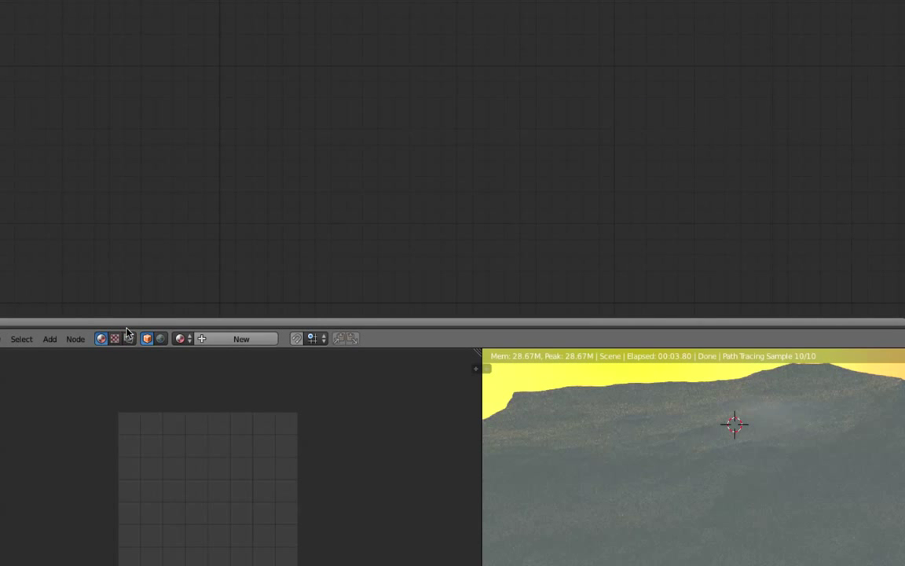
click(245, 345)
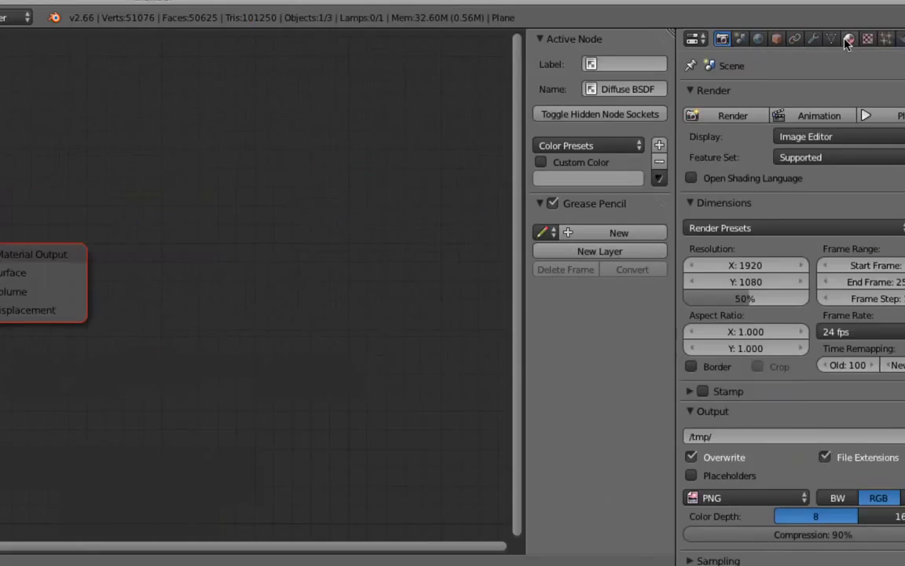
click(846, 38)
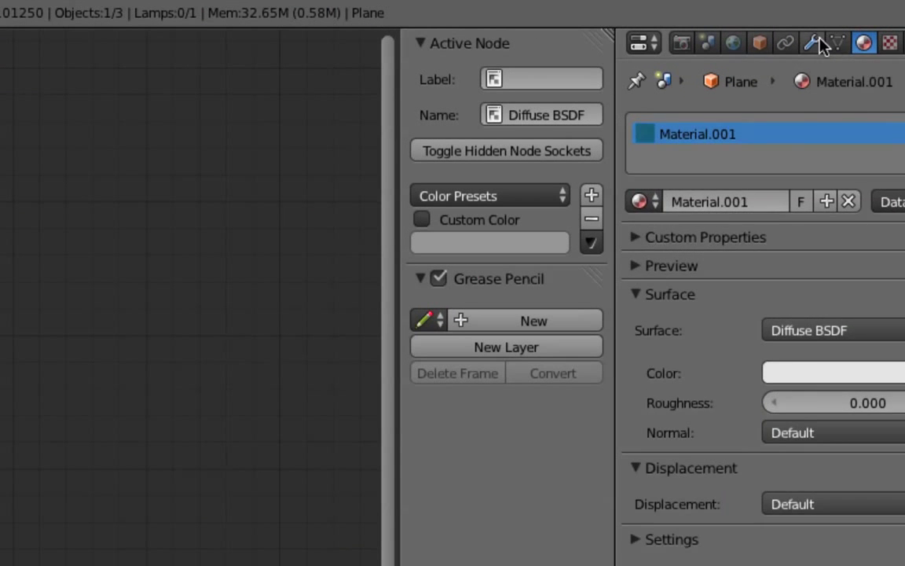
click(828, 40)
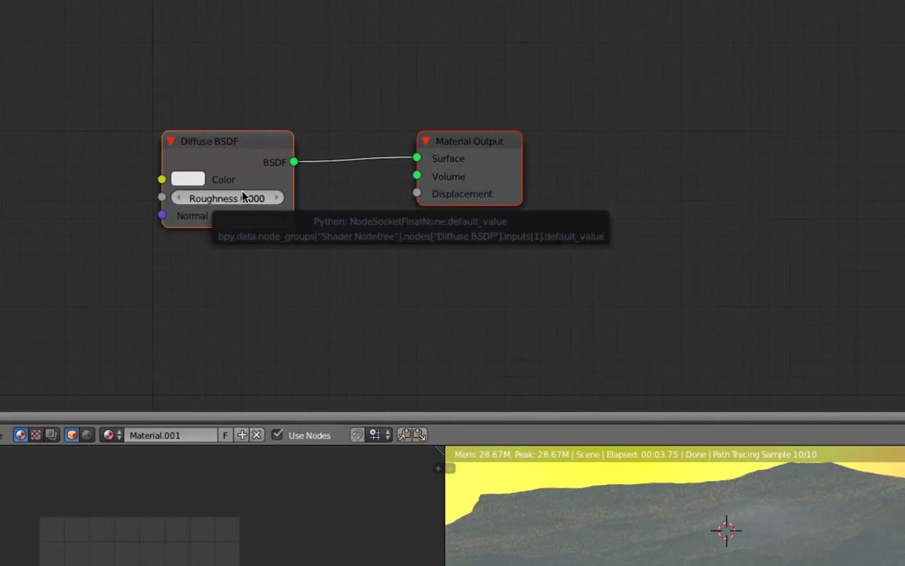
click(246, 155)
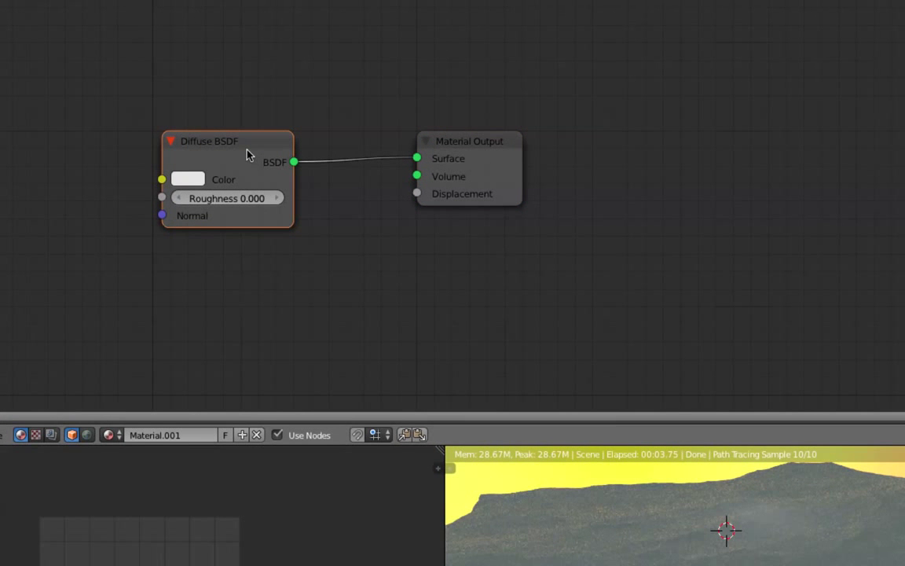
Delete the Diffuse BSDF and wire a new Glossy BSDF into the Material Output surface
key(x)
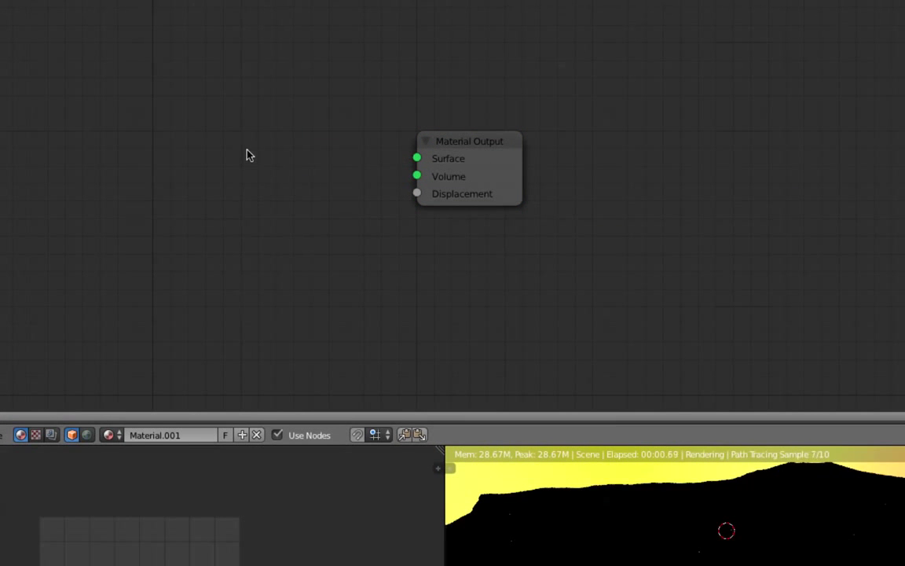
key(shift+a)
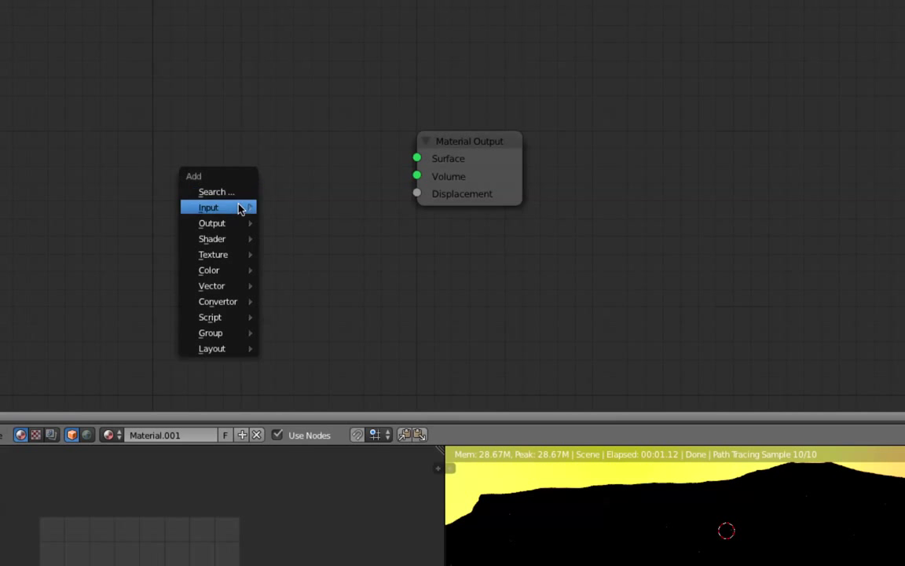
mouse_move(232, 239)
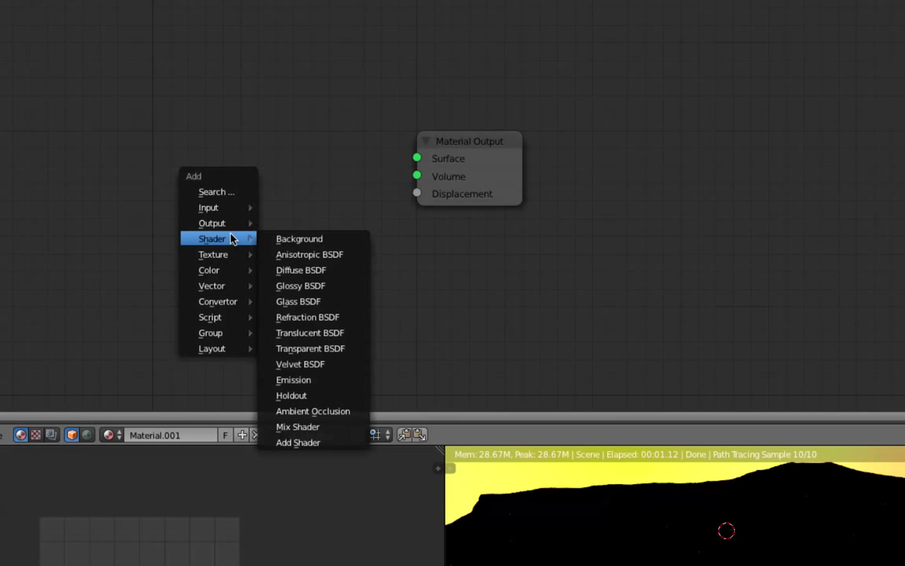
click(312, 286)
drag(365, 256, 416, 158)
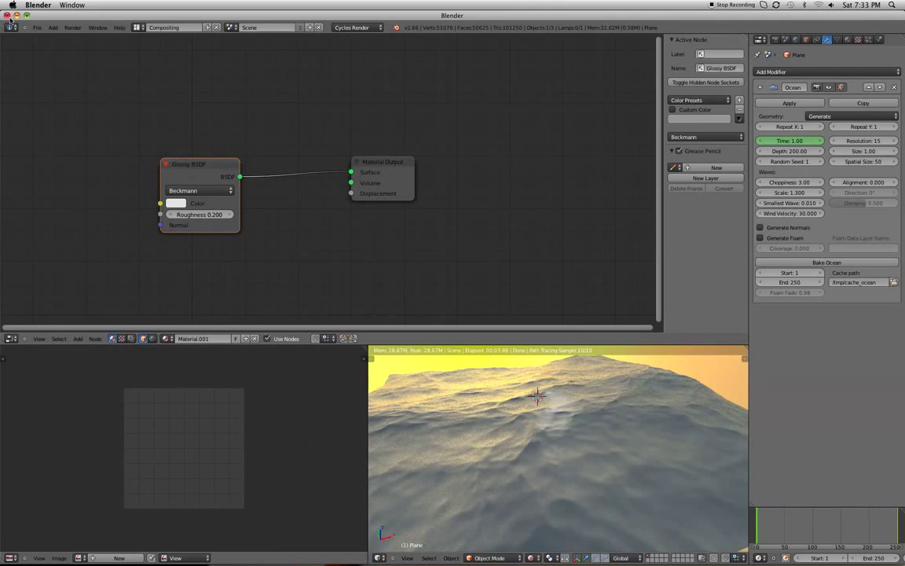
Minimize Blender and Chrome, then open Ocean Test0001-0250.m4v with QuickTime Player
click(15, 15)
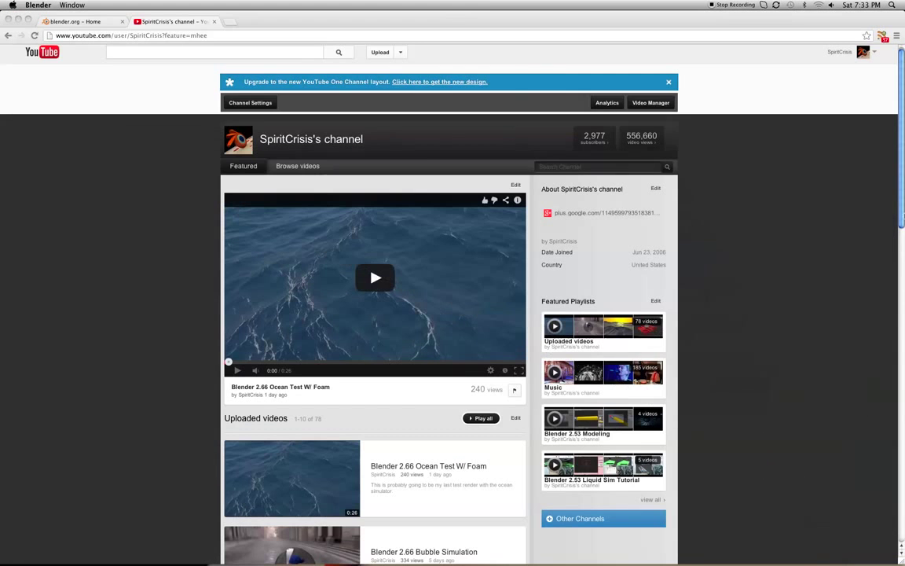
click(17, 18)
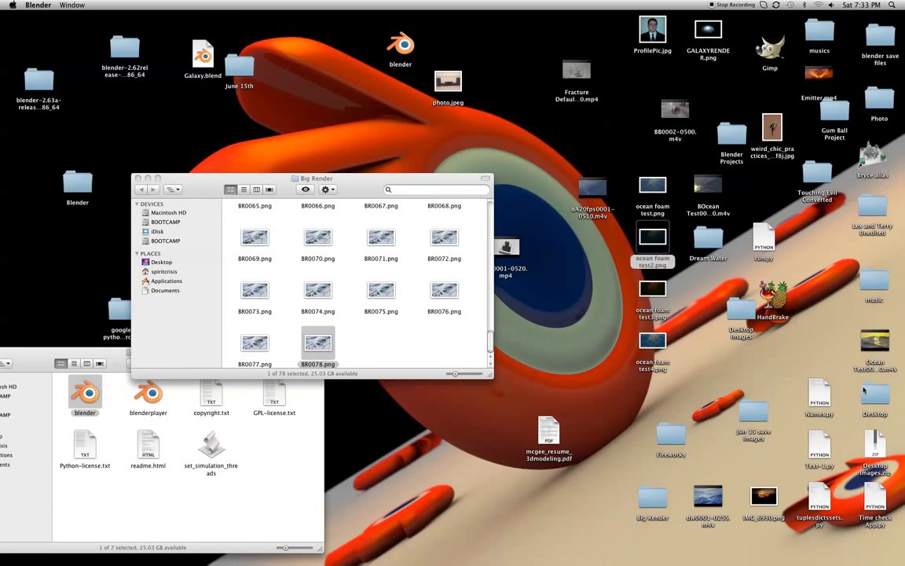
right_click(880, 347)
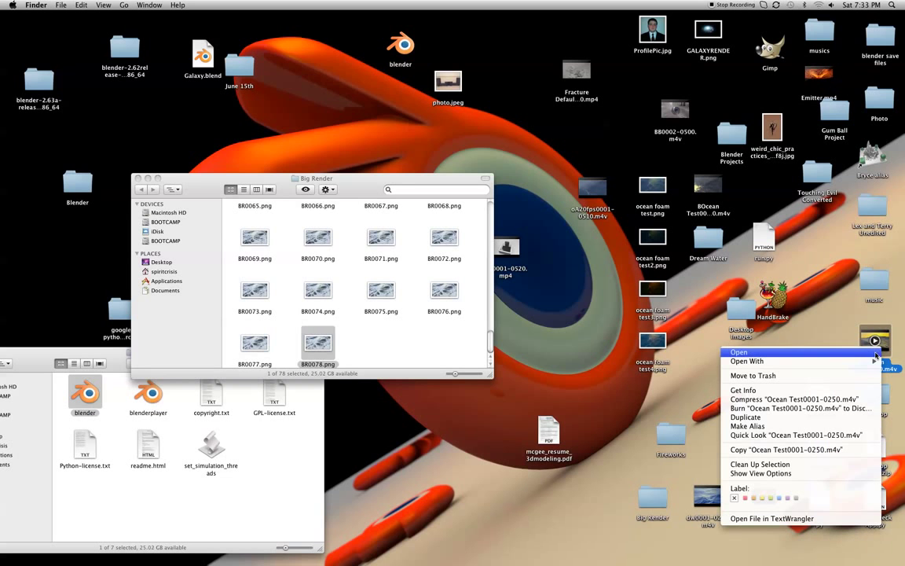
mouse_move(870, 360)
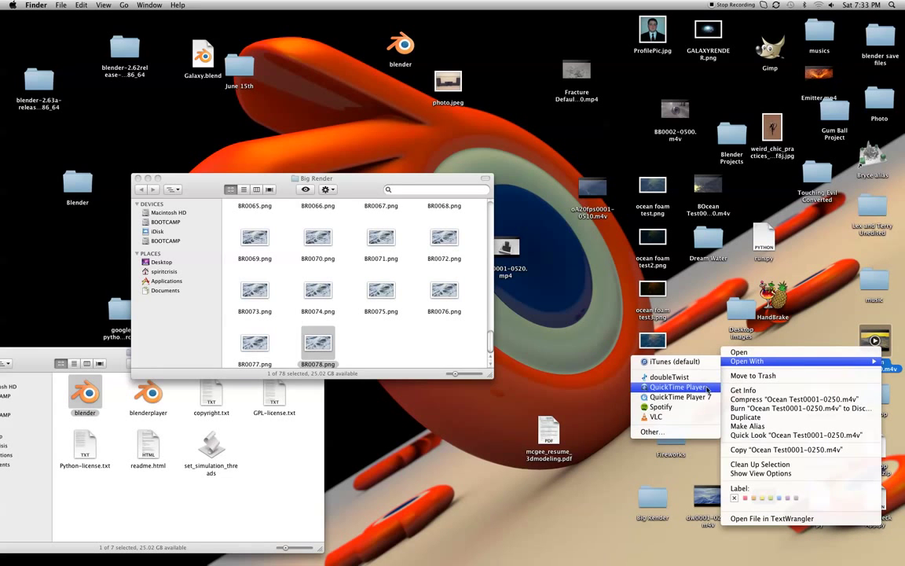
click(656, 393)
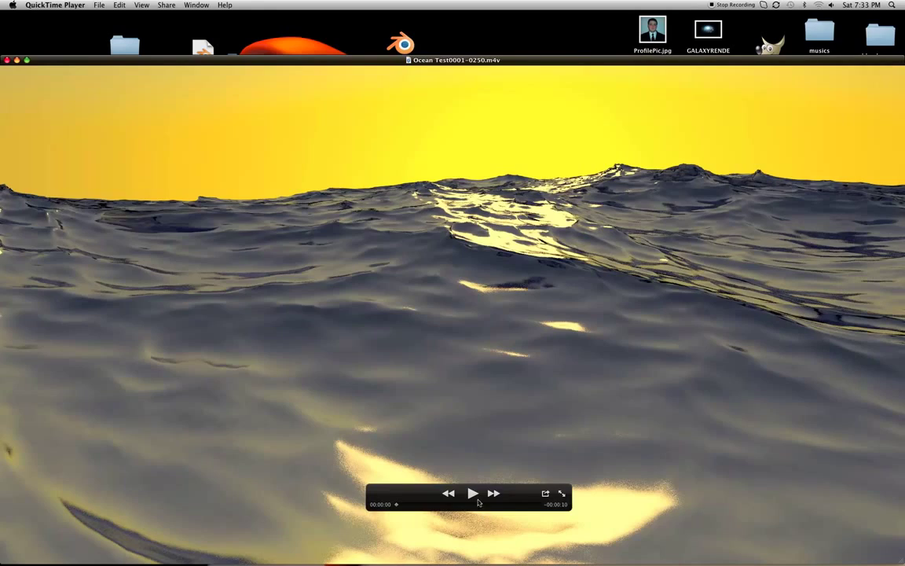
Play the ocean test video full screen, exit and close it, then switch to Chrome
click(472, 493)
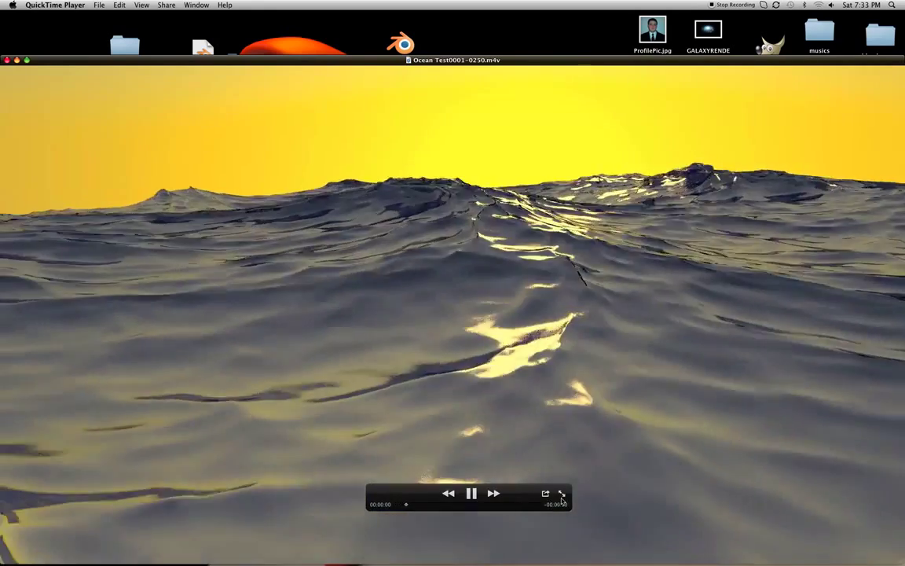
click(561, 493)
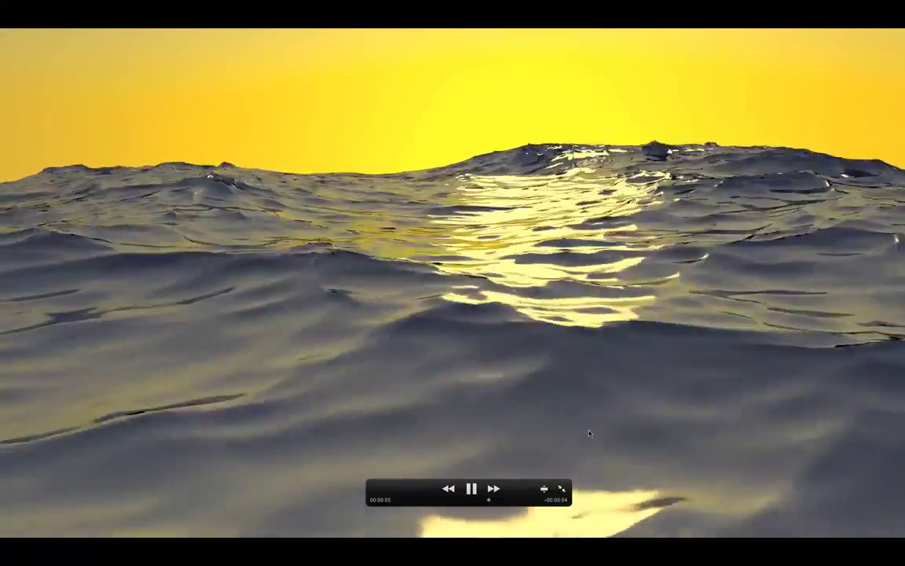
key(Escape)
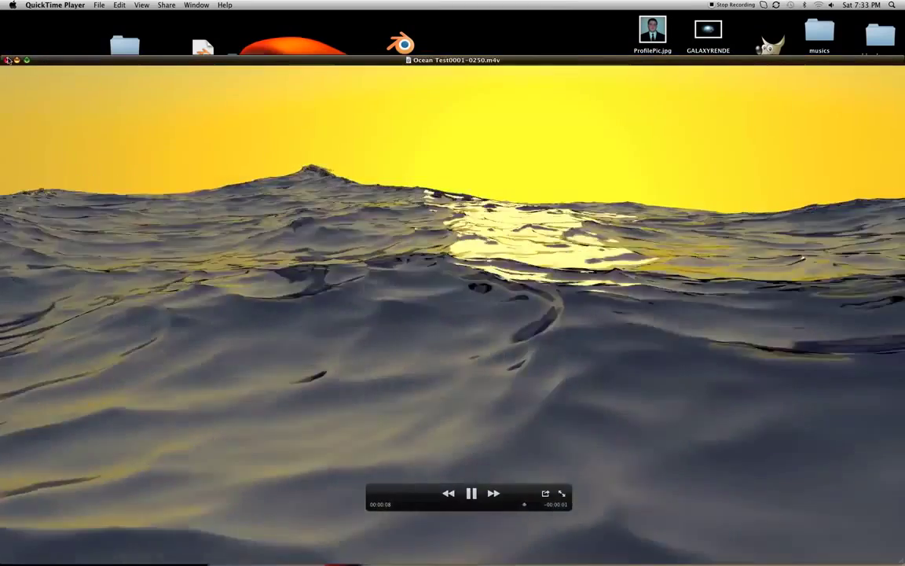
click(7, 59)
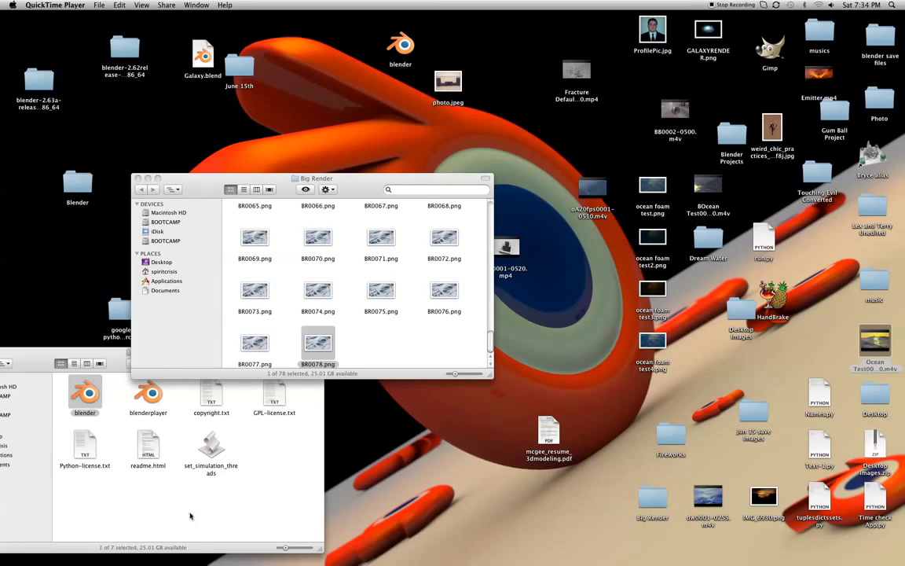
mouse_move(177, 560)
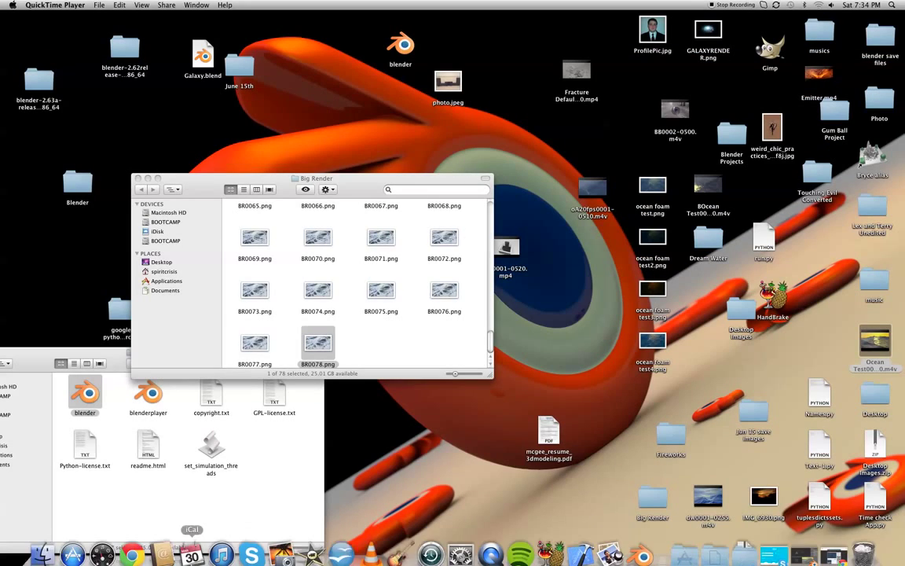
click(132, 543)
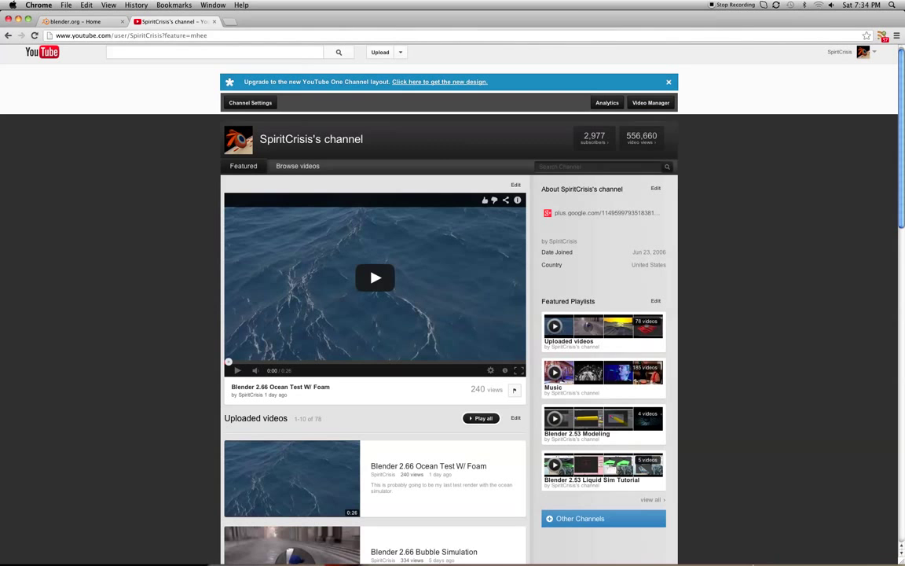
Zoom into the node tree and shift the Glossy BSDF node up and left, freeing space below it
mouse_move(712, 542)
click(664, 542)
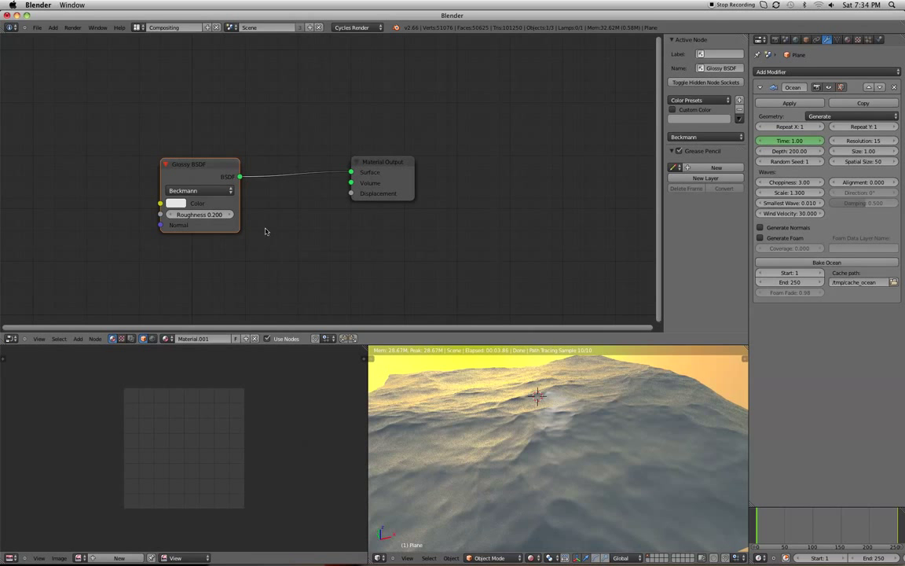
scroll(609, 496, up, 4)
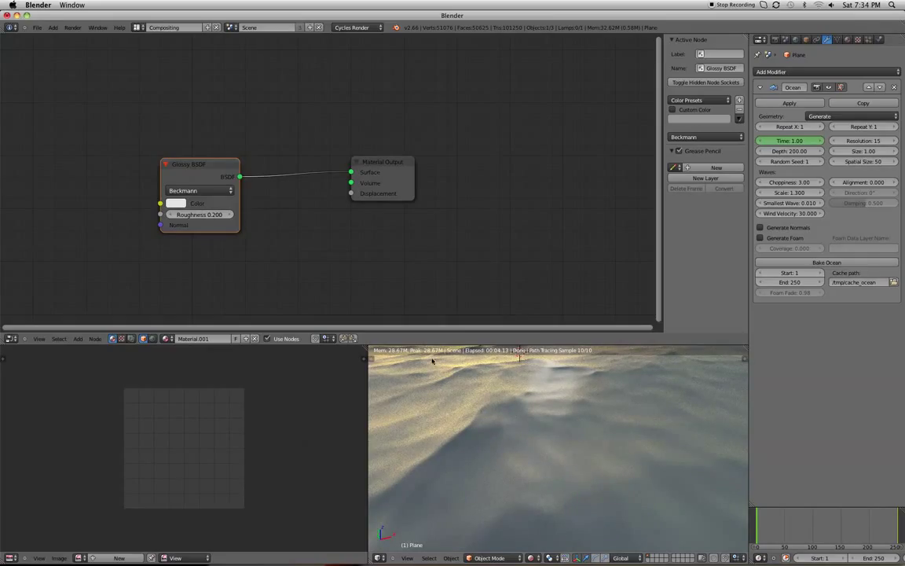
drag(214, 160, 207, 121)
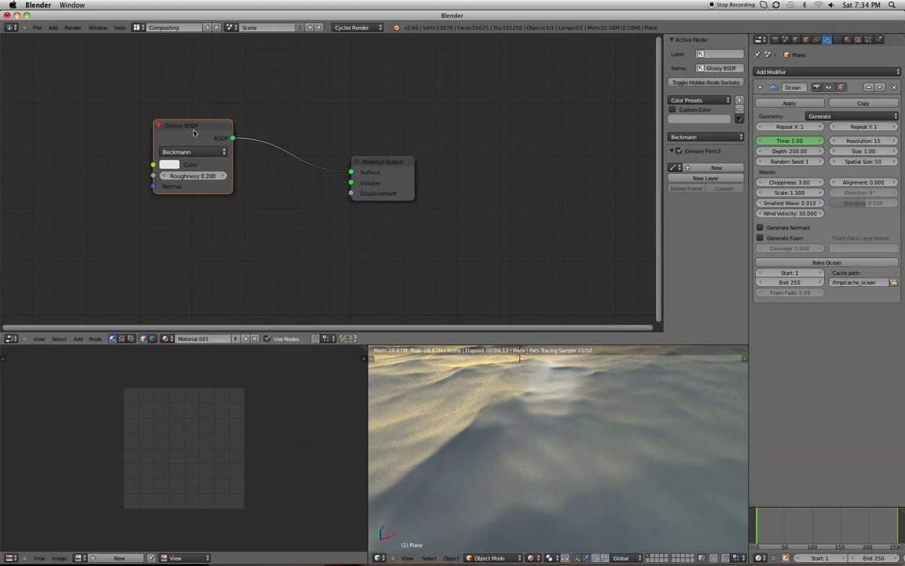
Duplicate the Glossy BSDF below the original and colour the copy dark green (R 0.006, G 0.036, B 0.014)
key(shift+d)
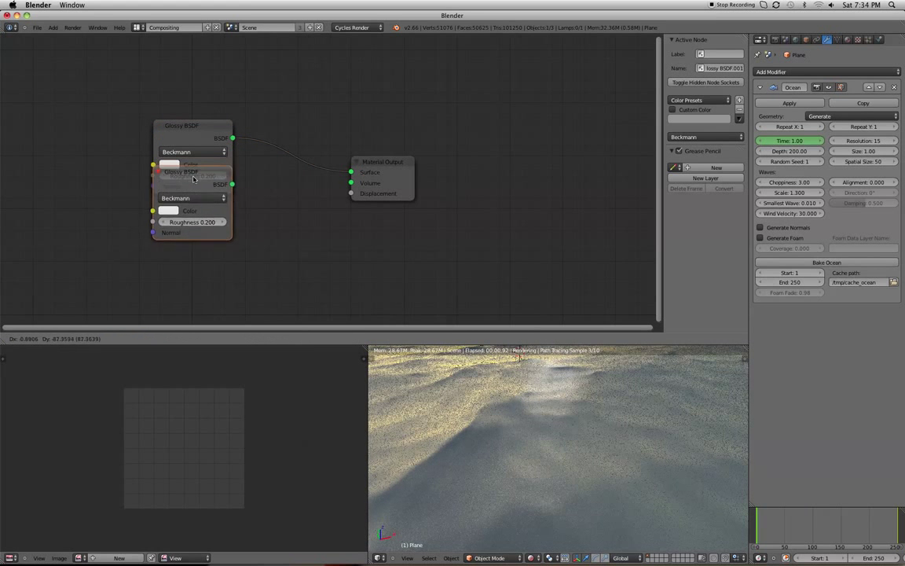
click(190, 221)
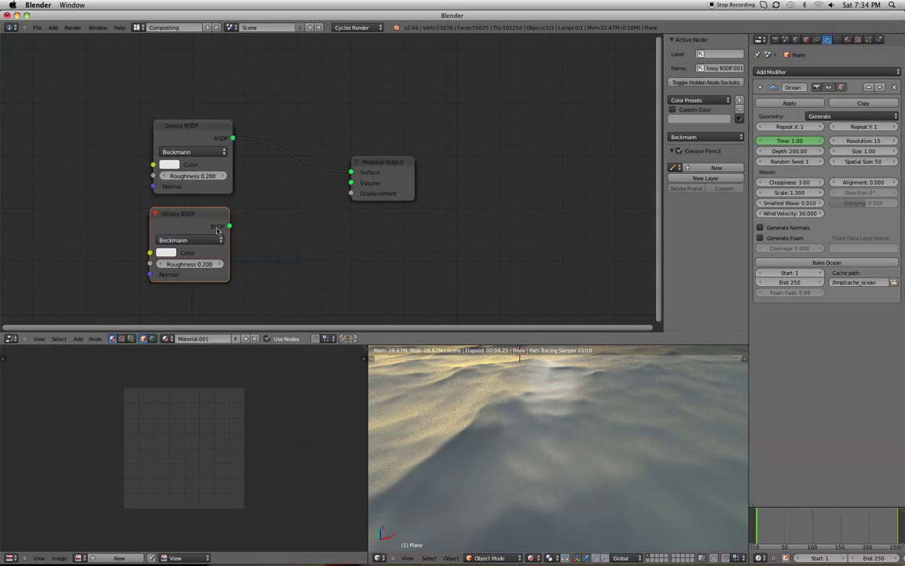
click(166, 253)
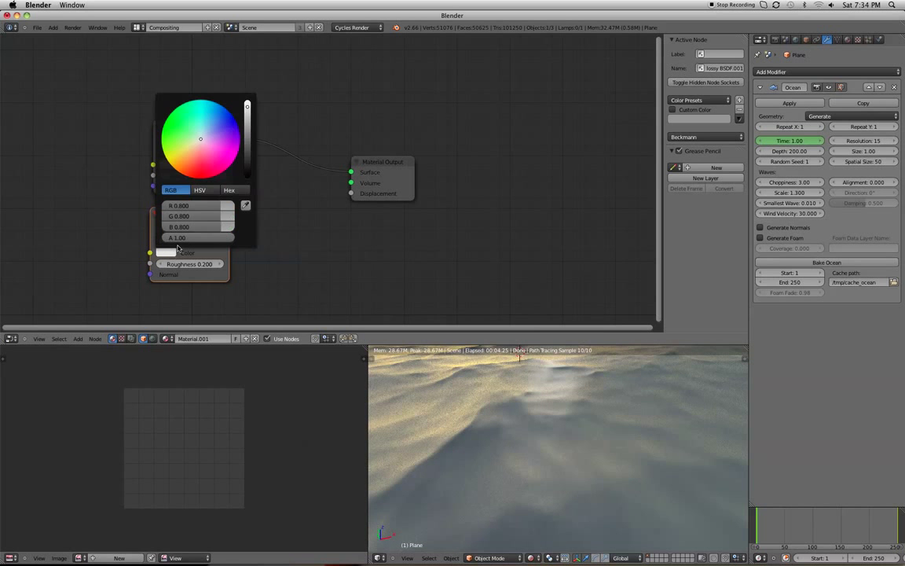
drag(206, 143, 174, 115)
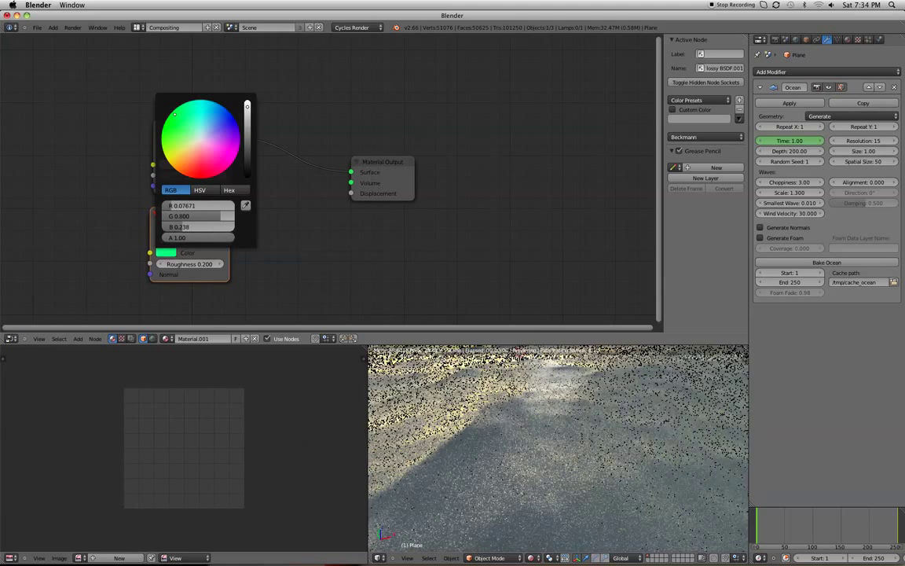
drag(246, 143, 247, 159)
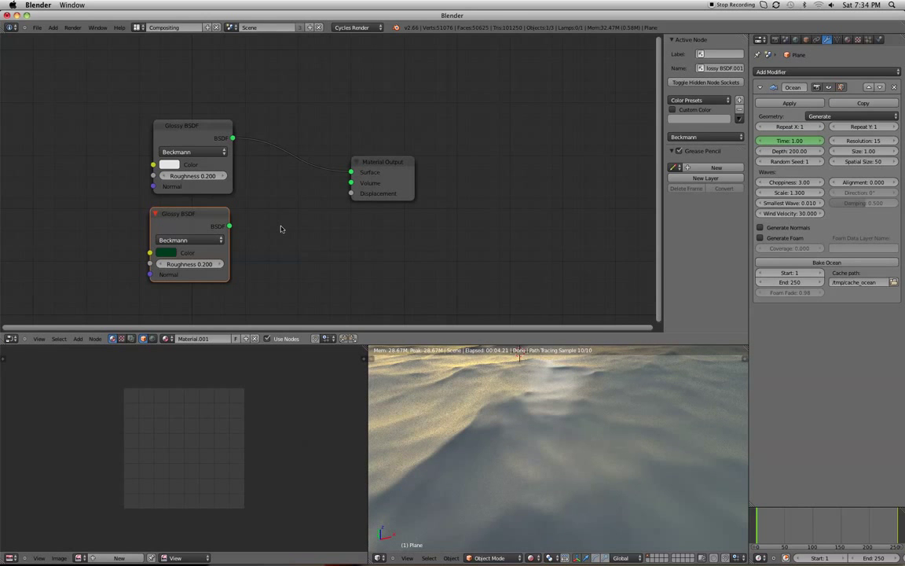
Insert a Mix Shader into the Glossy-to-Output link, wire in the green Glossy, and shift Material Output right
key(shift+a)
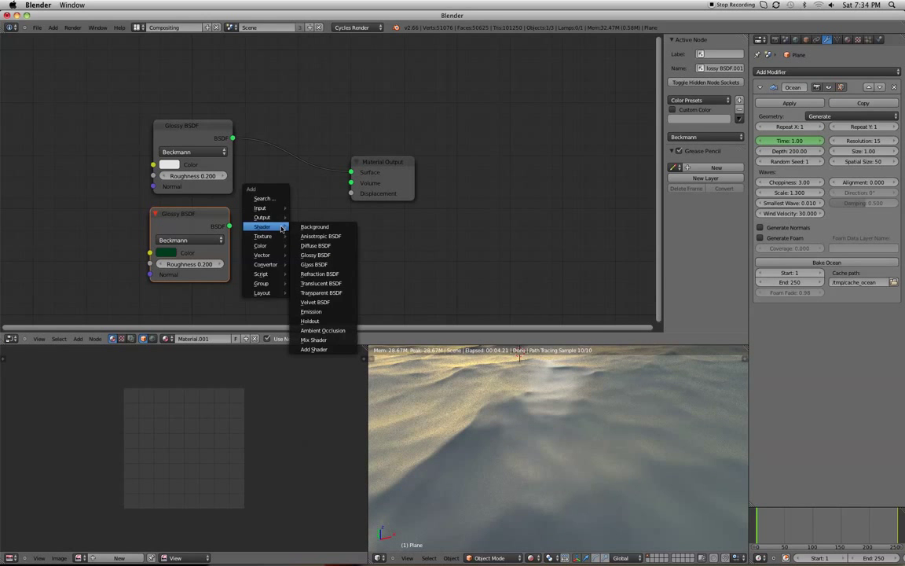
click(314, 340)
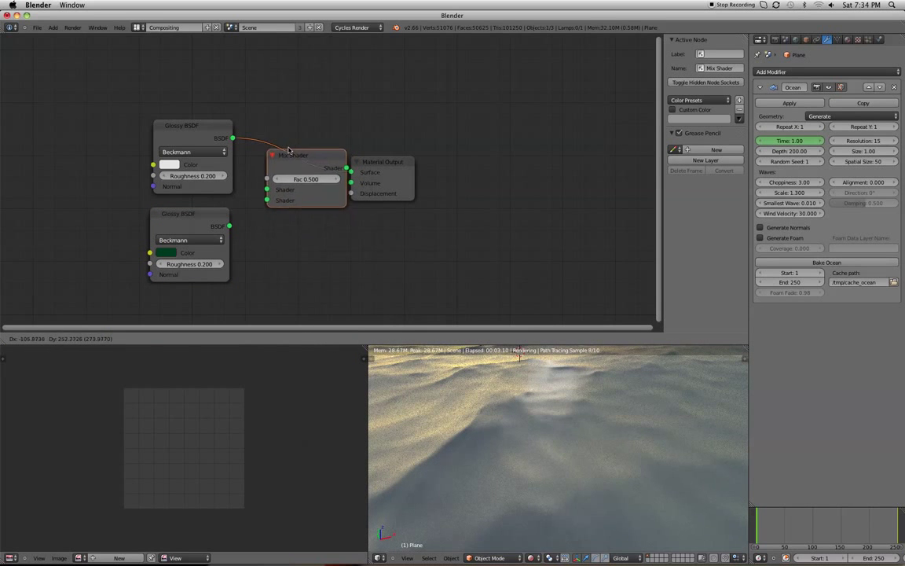
click(284, 146)
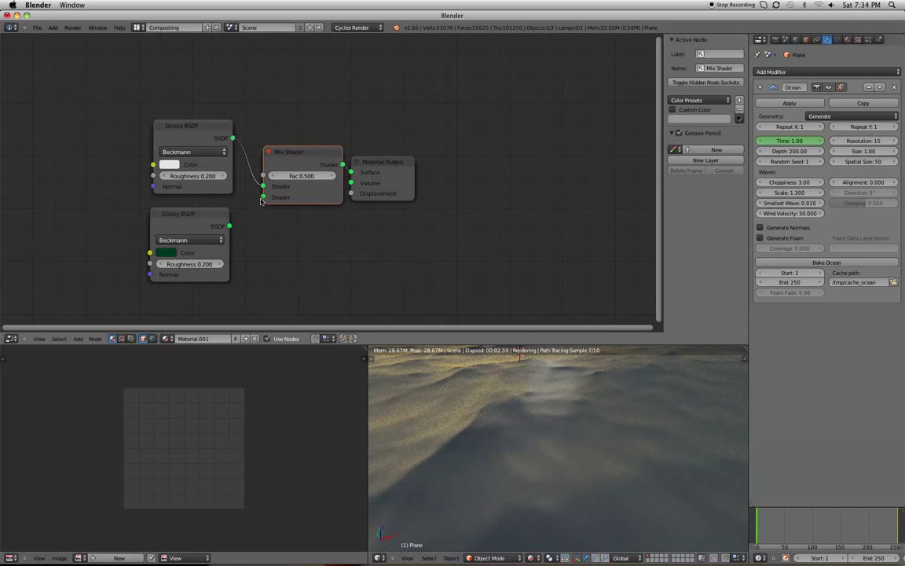
drag(261, 198, 228, 225)
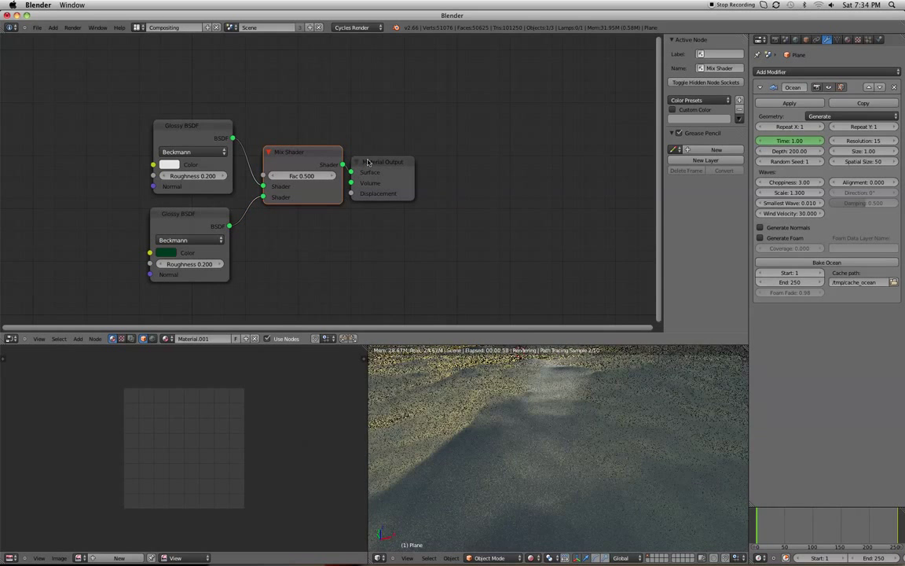
drag(367, 162, 391, 161)
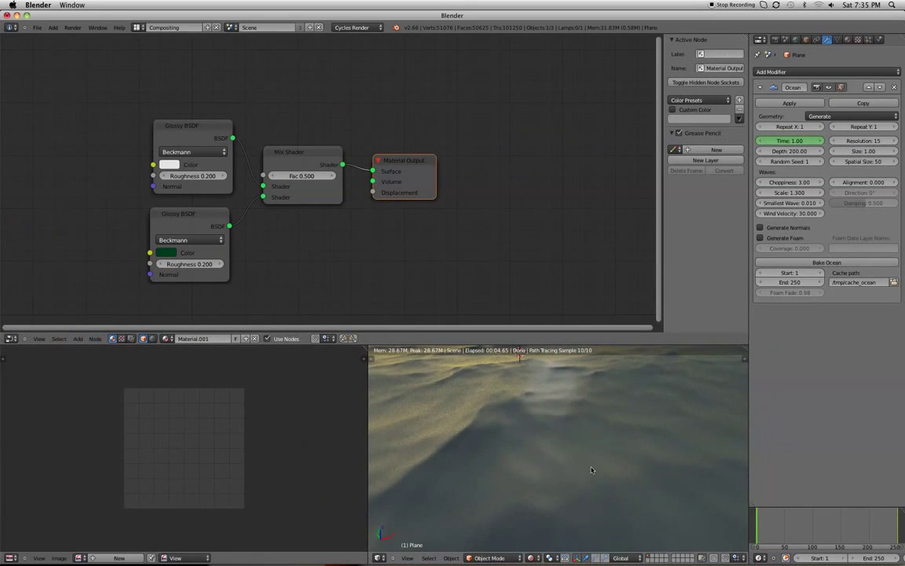
Set the upper Glossy BSDF colour to light blue on the colour wheel
scroll(592, 470, down, 3)
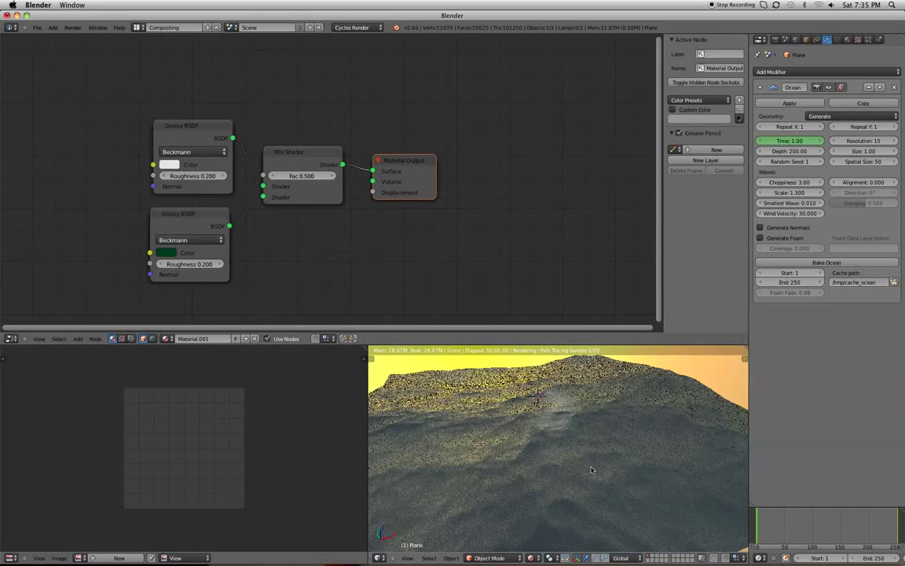
click(169, 164)
click(169, 165)
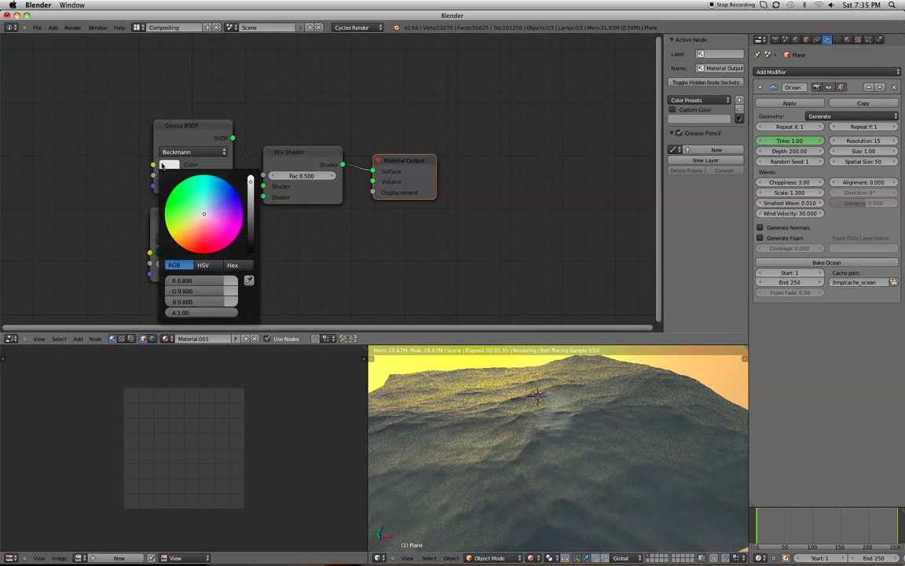
click(218, 192)
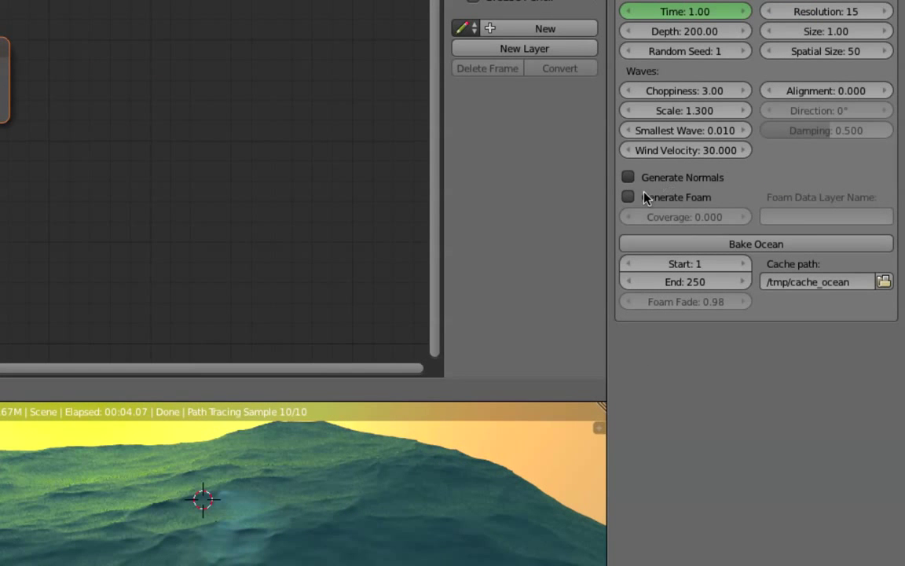
Tick Generate Foam in the Ocean modifier and name the foam data layer 'Foam'
click(644, 197)
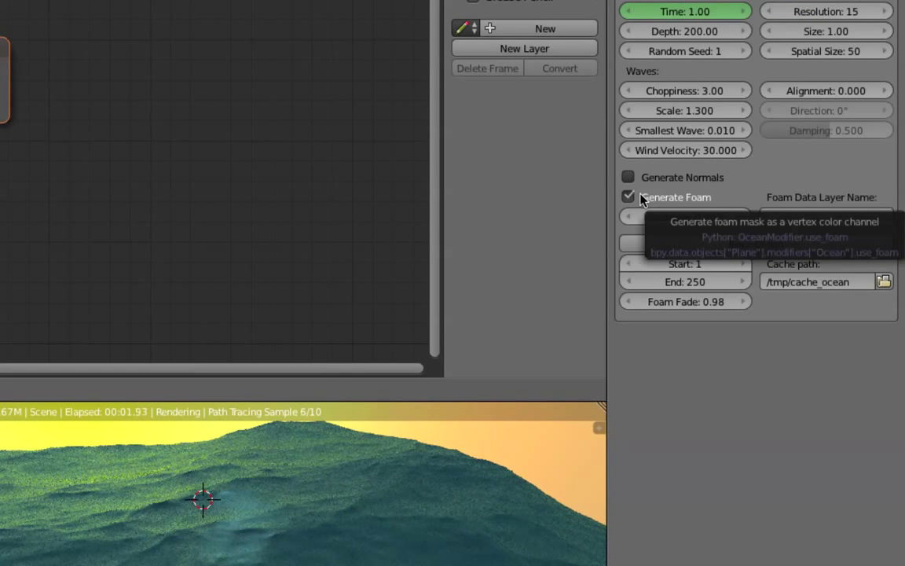
click(852, 214)
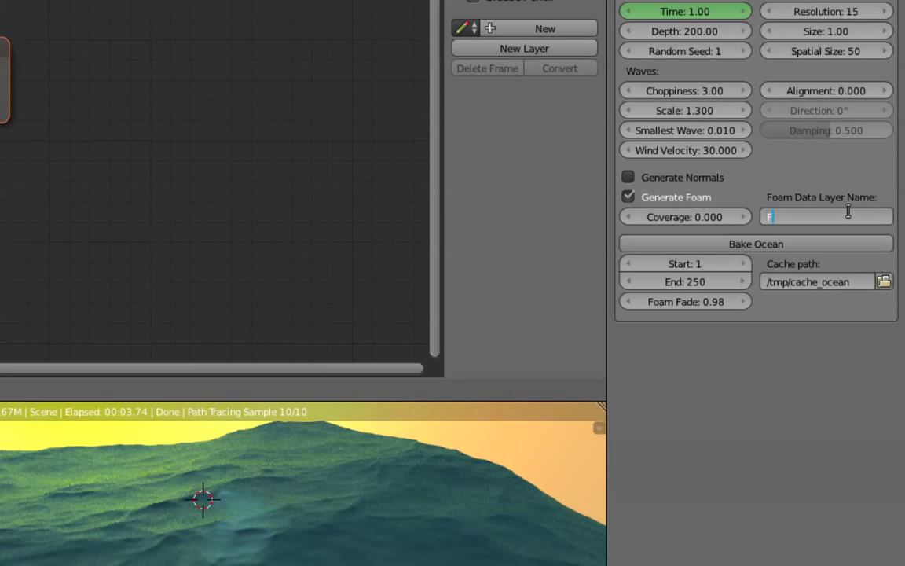
text(Foam)
key(Return)
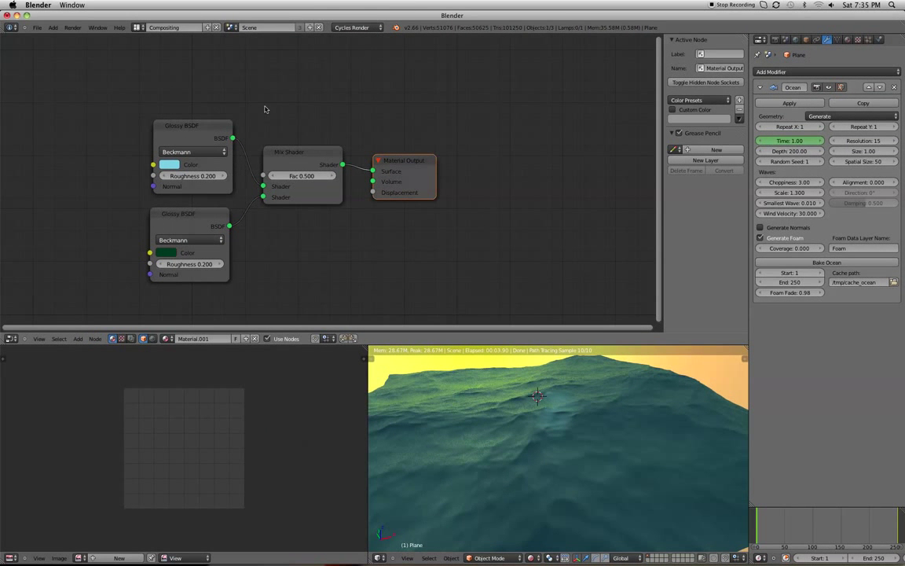
Add an Attribute input node with its name set to 'Foam'
key(shift+a)
mouse_move(269, 107)
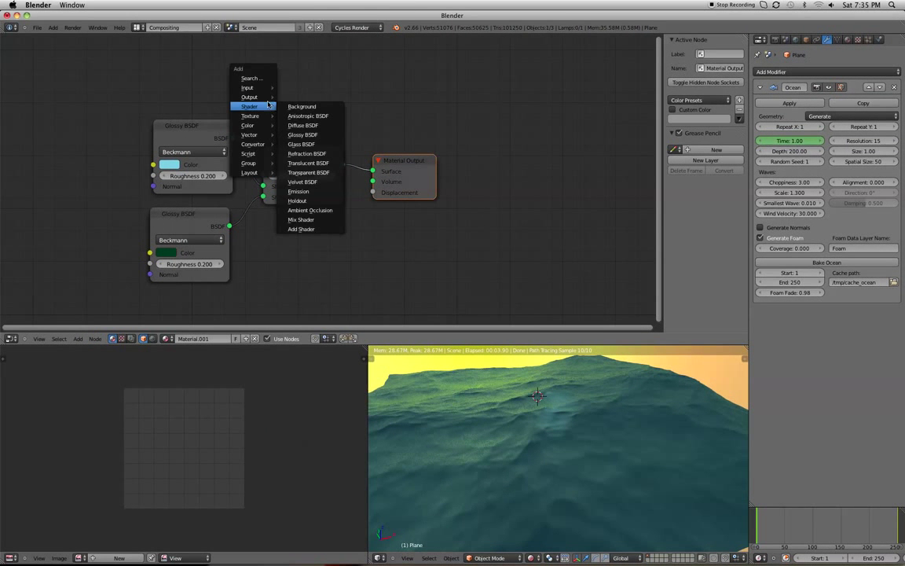
mouse_move(269, 88)
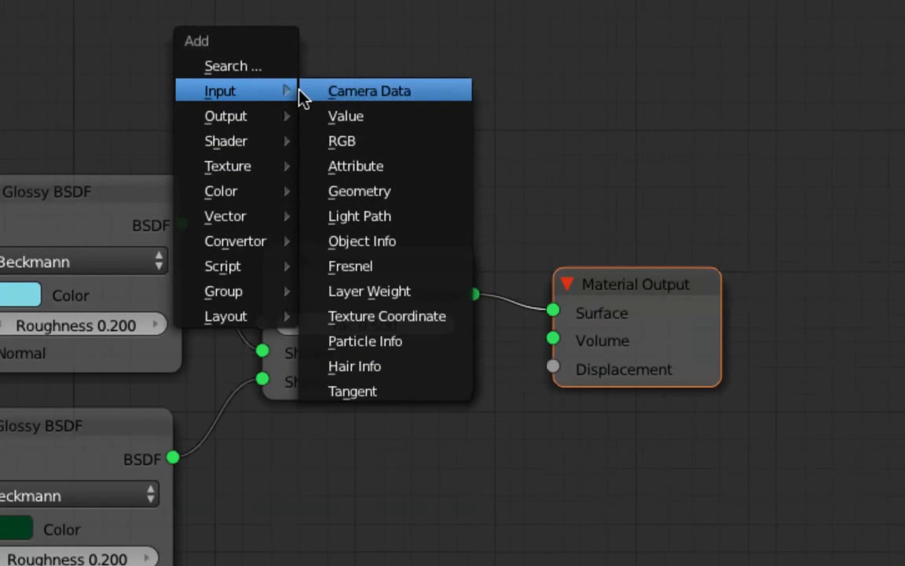
click(349, 166)
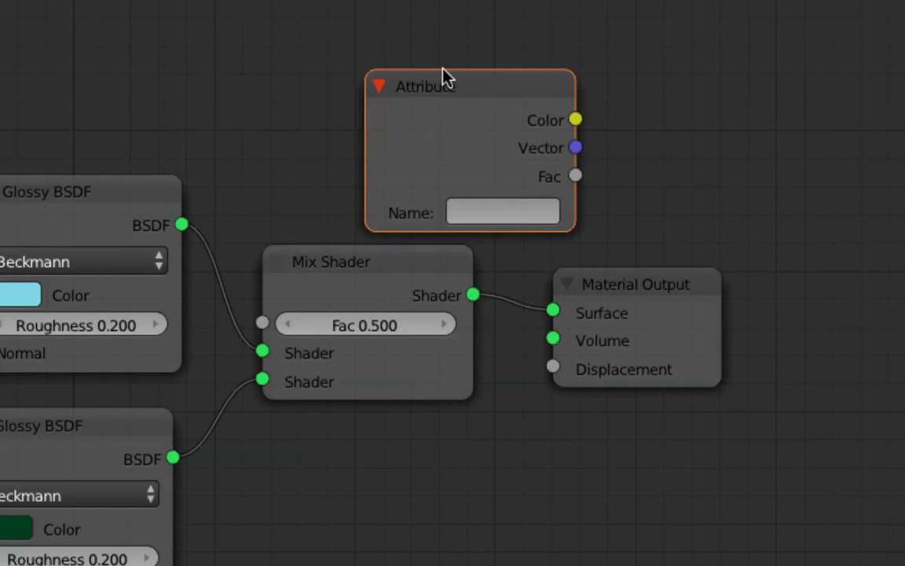
click(507, 209)
text(Foam)
key(Return)
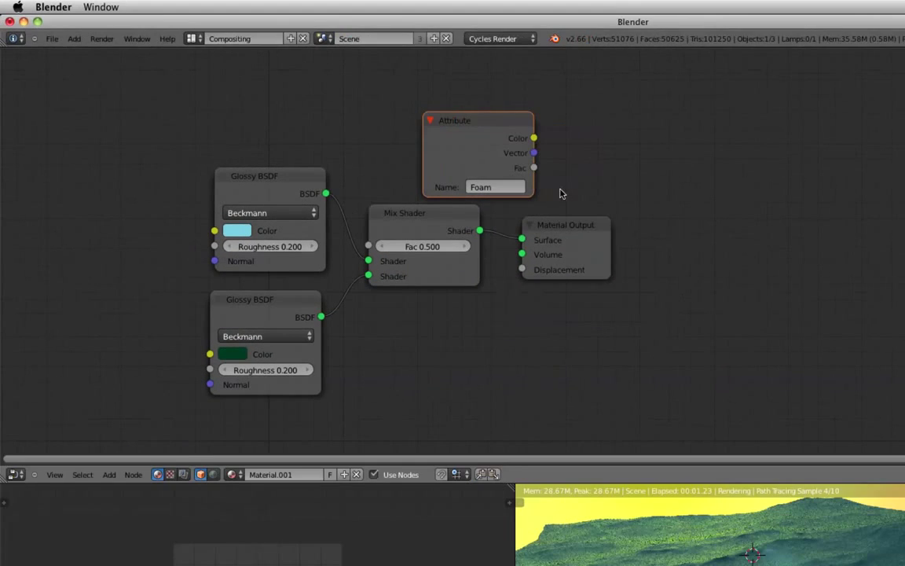
Place the Attribute node above the top Glossy and link its Fac to the Mix Shader Fac
key(n)
drag(374, 113, 199, 79)
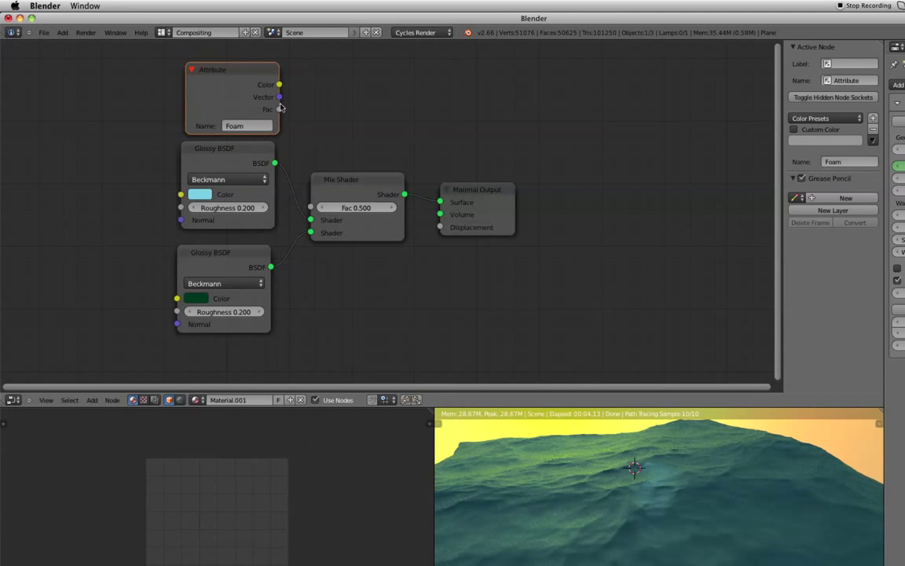
drag(279, 110, 311, 208)
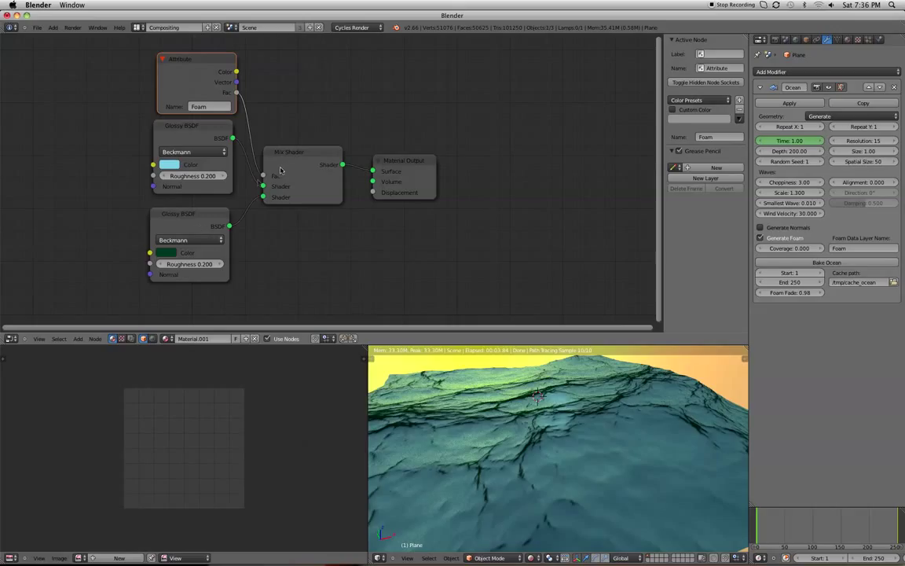
Move Material Output up-right and try green, near-white and bright green on the lower Glossy BSDF
click(410, 163)
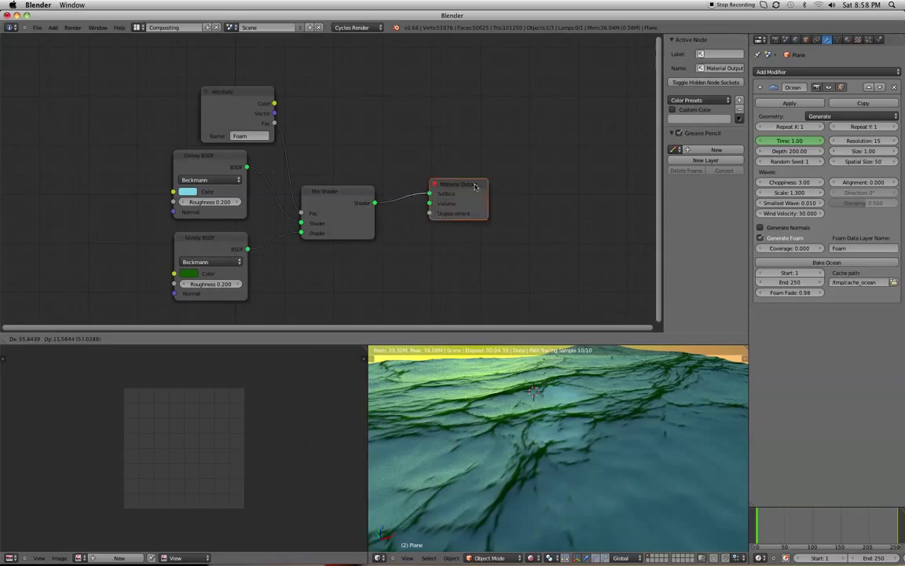
drag(477, 183, 501, 163)
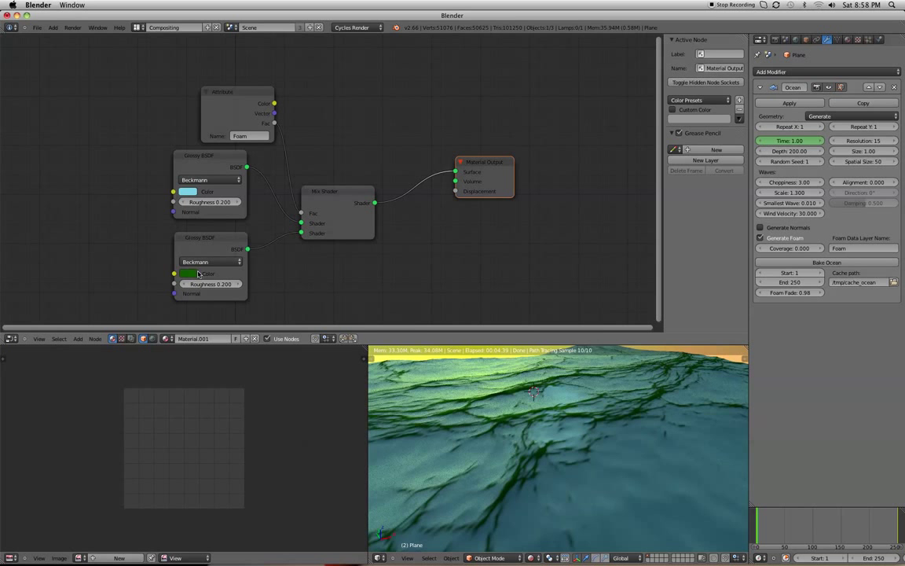
click(197, 273)
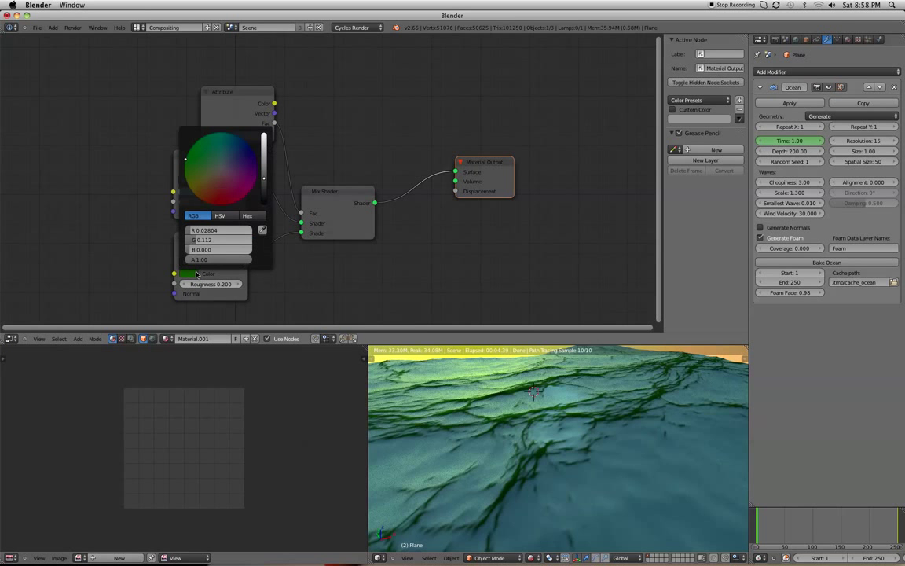
click(263, 157)
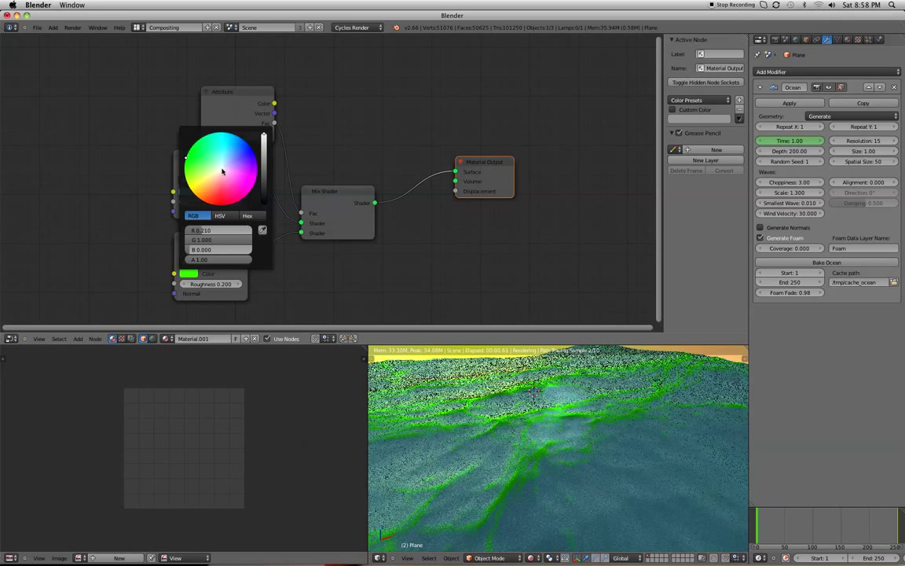
click(222, 172)
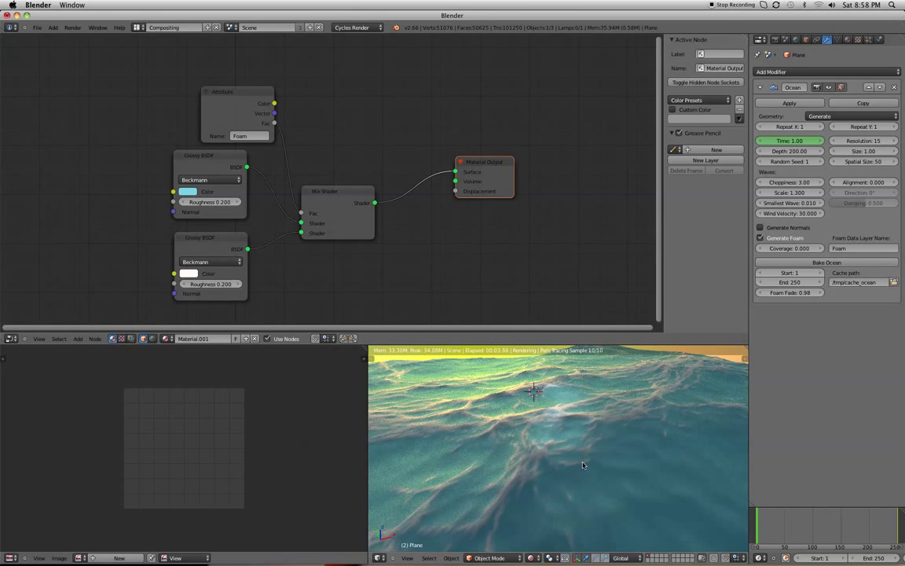
click(188, 273)
click(192, 176)
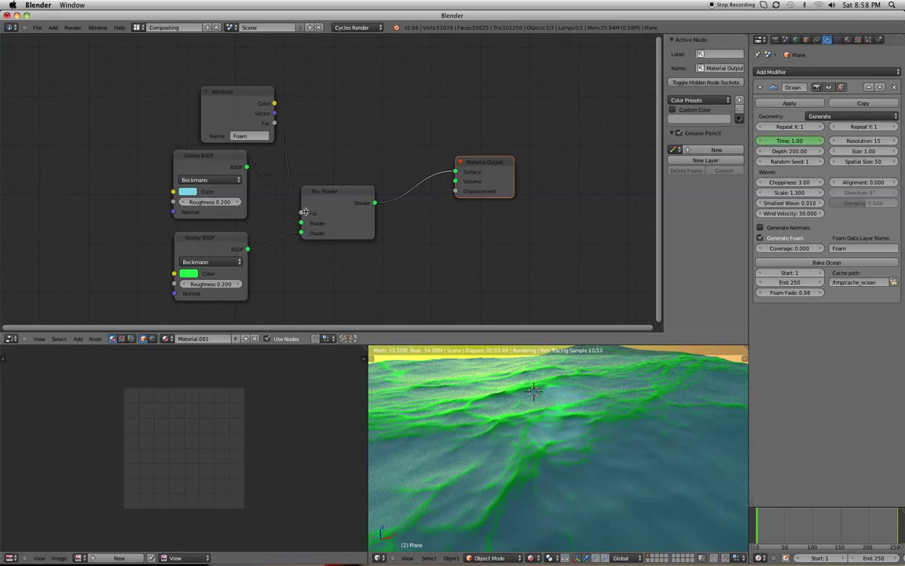
Unlink the Foam attribute from the Mix Shader Fac and set the lower Glossy to deep green (R 0.021, G 0.100)
drag(302, 213, 261, 109)
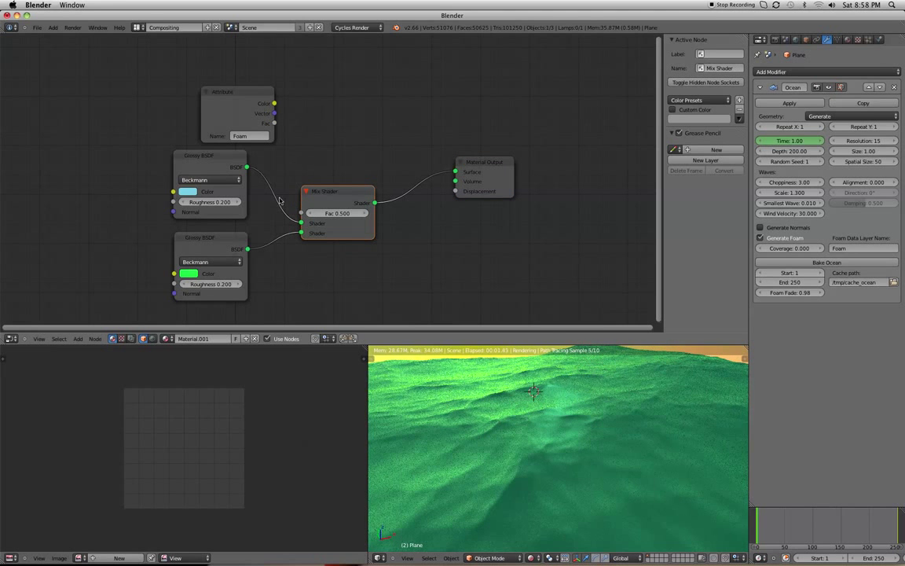
click(184, 273)
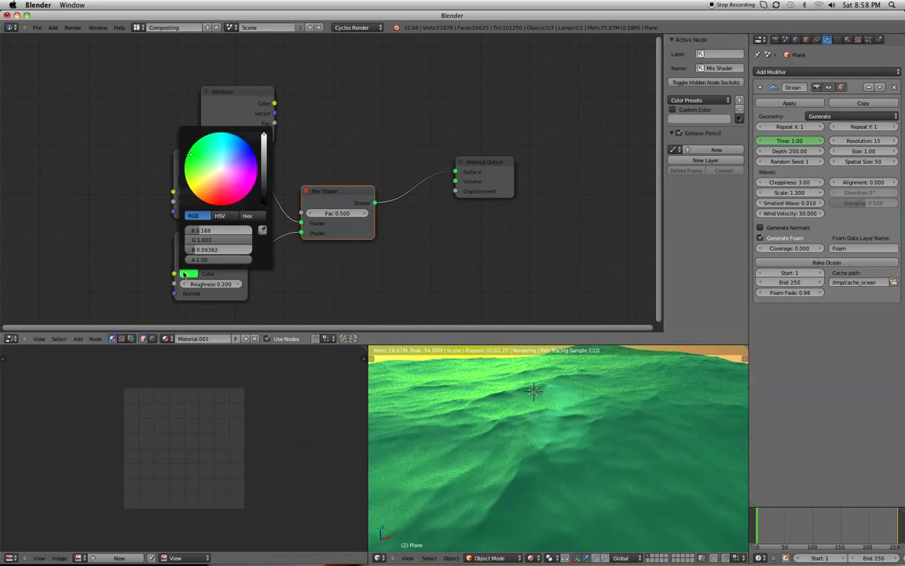
click(264, 182)
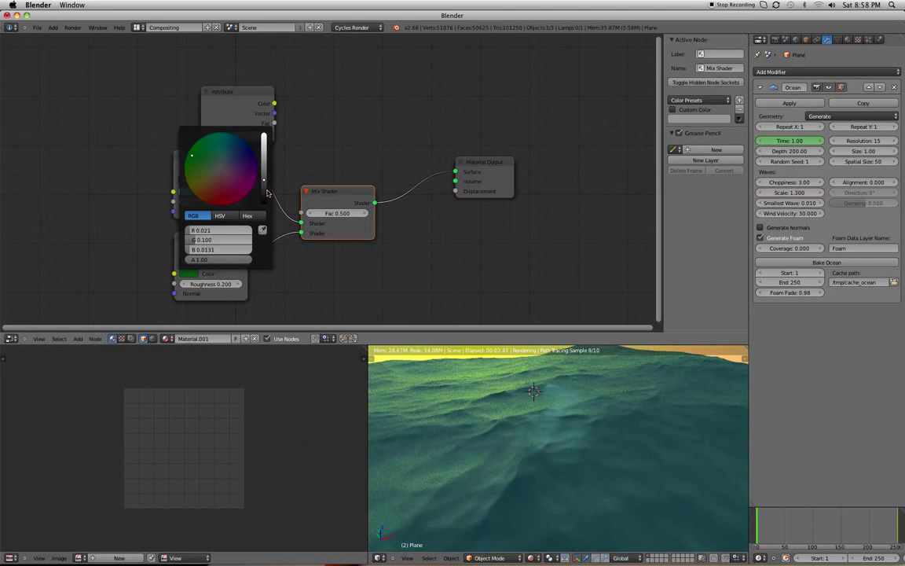
click(265, 191)
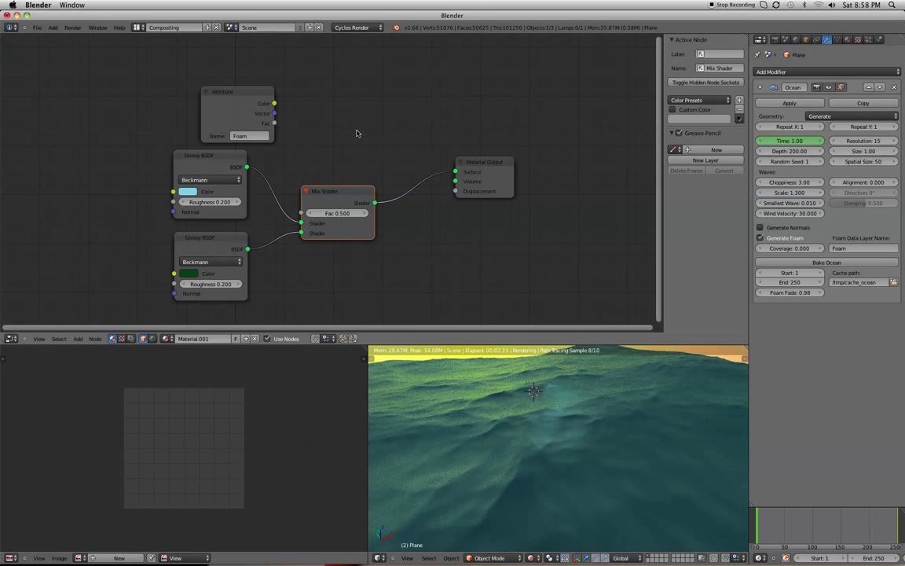
Insert a second Mix Shader on the output link and connect the Foam attribute's Fac to its Fac
key(shift+a)
mouse_move(339, 131)
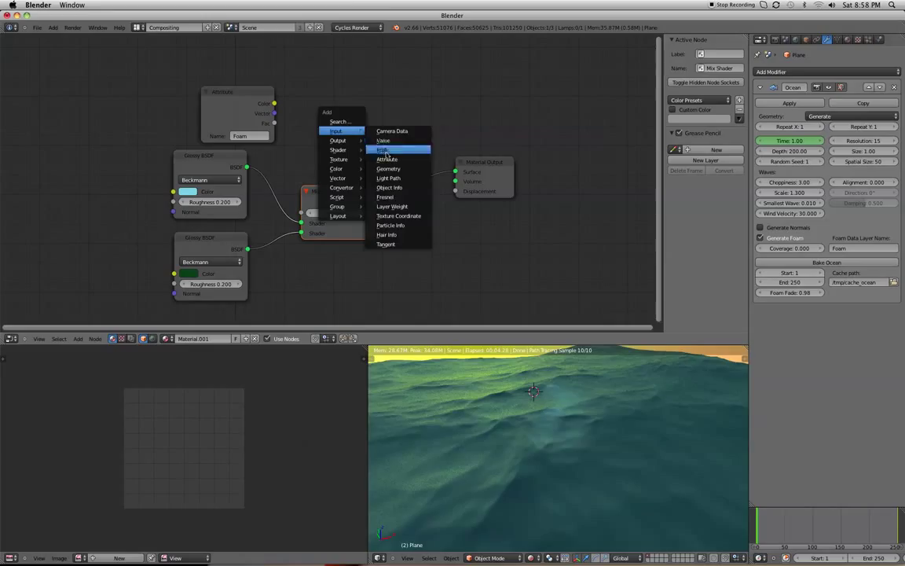
mouse_move(339, 151)
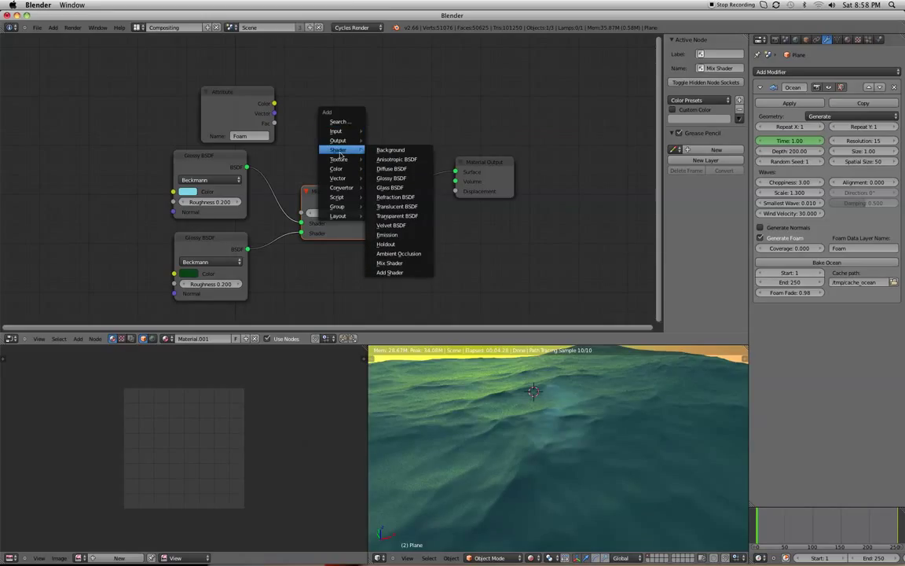
click(390, 262)
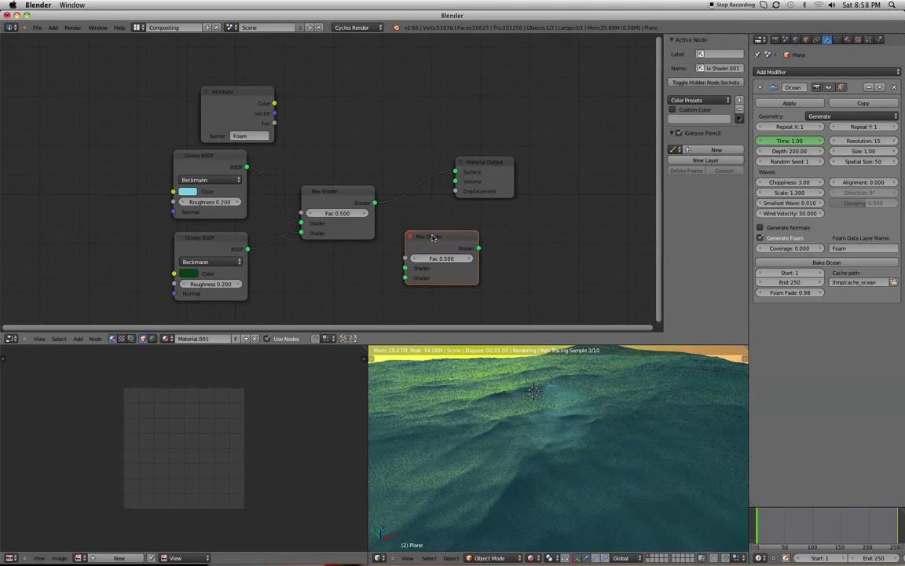
click(428, 149)
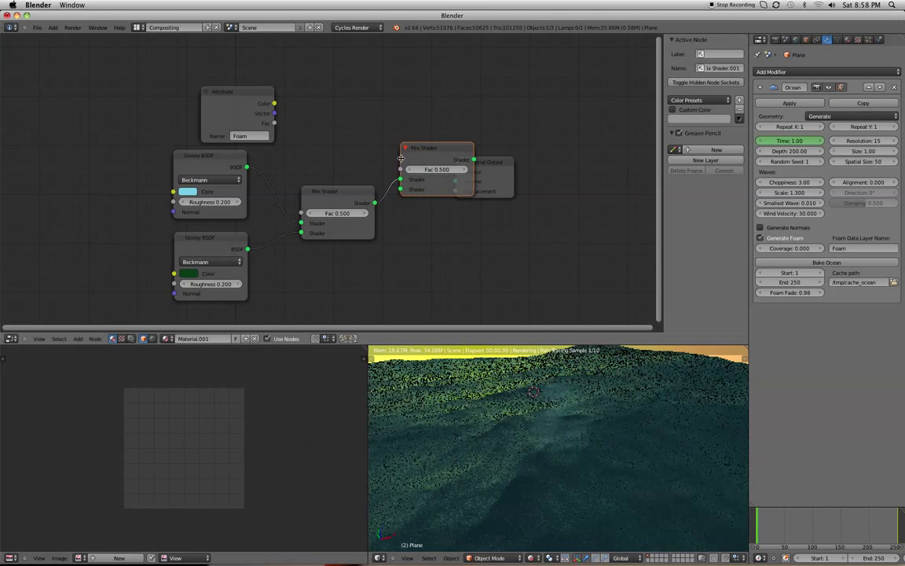
drag(402, 170, 330, 61)
click(254, 94)
Rearrange the new Mix Shader, Material Output and both Glossy BSDF nodes into a clearer layout
click(331, 203)
drag(331, 204, 310, 248)
click(506, 164)
drag(507, 164, 600, 143)
drag(210, 246, 162, 279)
drag(209, 163, 149, 209)
Add a white Diffuse BSDF and link it into the second Mix Shader's lower Shader input
key(shift+a)
mouse_move(209, 174)
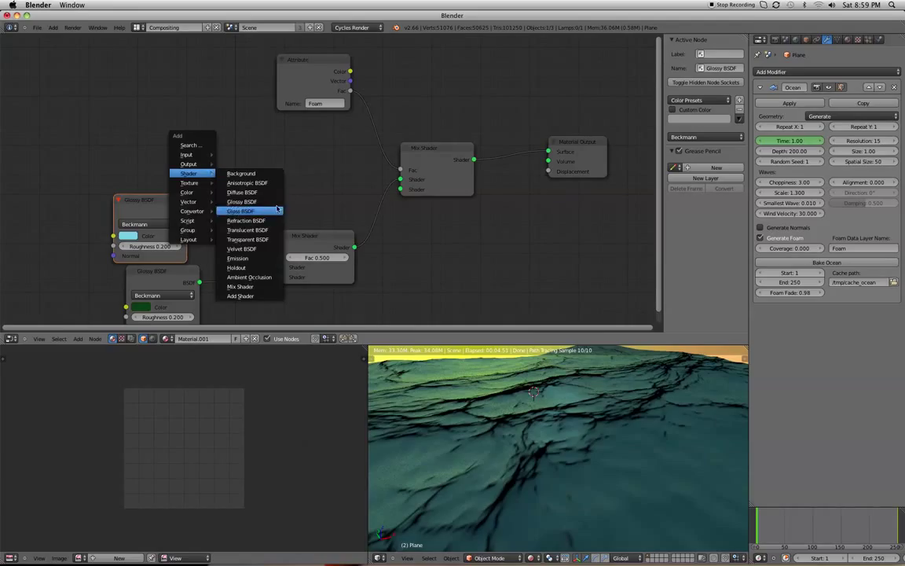
click(242, 192)
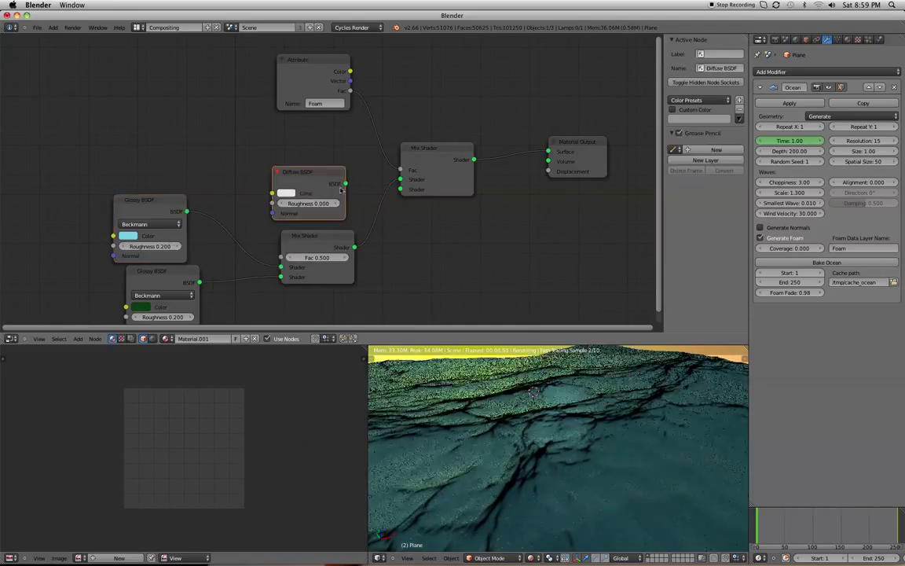
drag(345, 183, 400, 189)
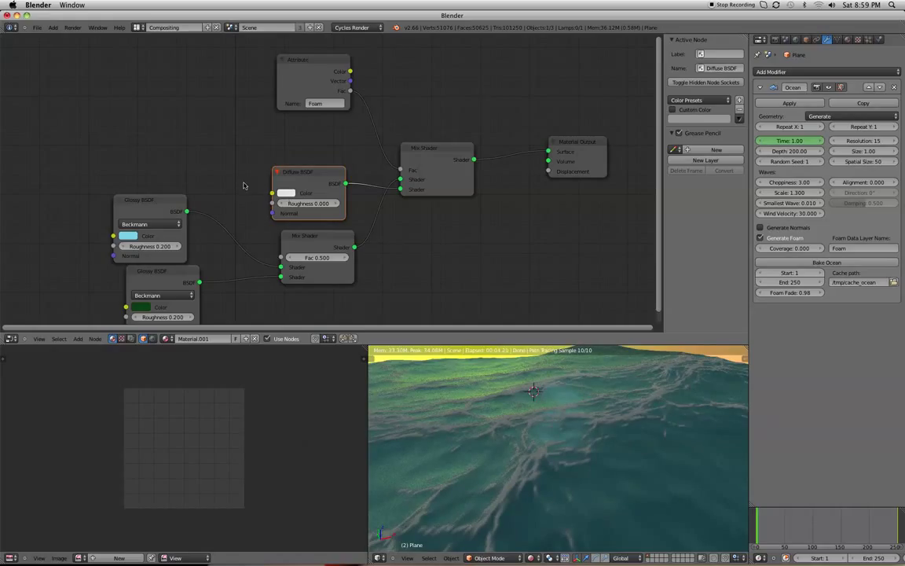
Place a Bright/Contrast node left of the Diffuse BSDF, link it to Color, and set Bright 6.100
key(shift+a)
mouse_move(245, 185)
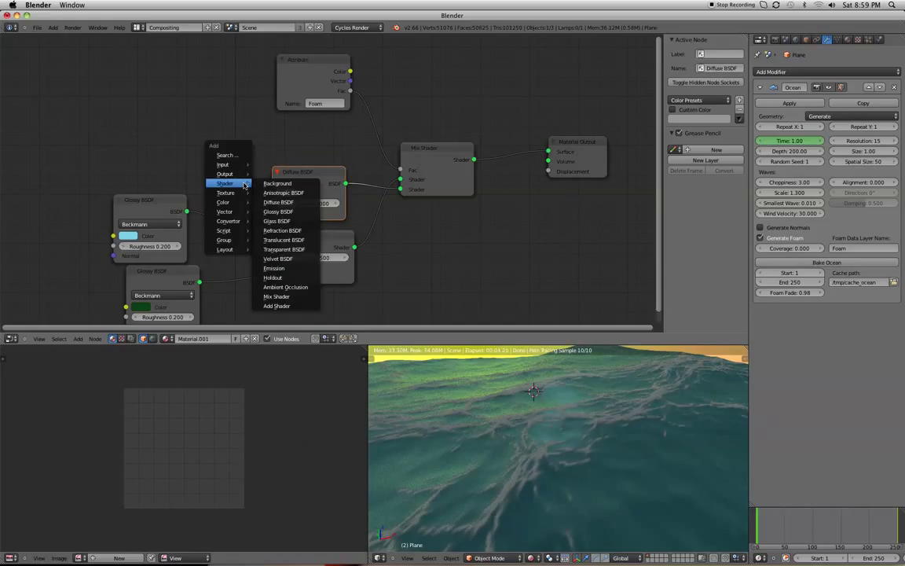
mouse_move(238, 205)
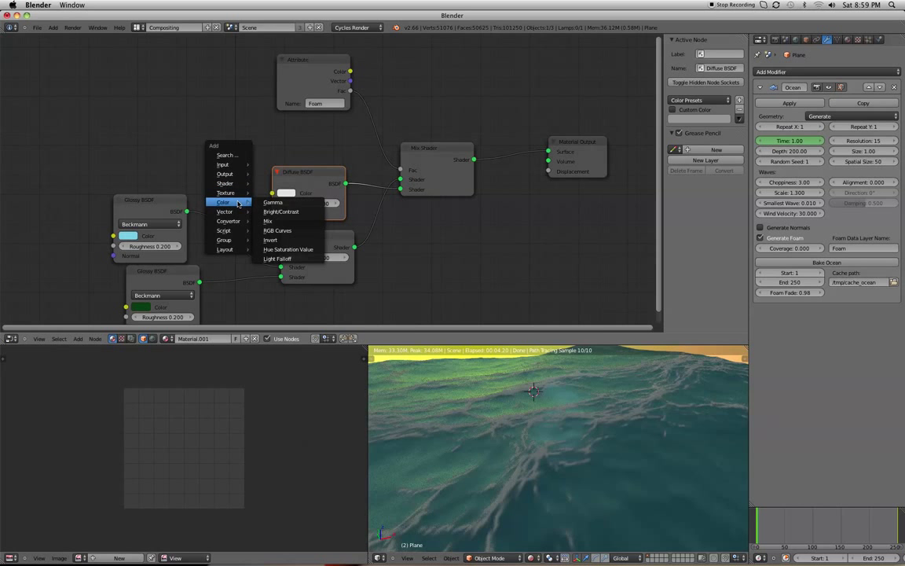
click(287, 213)
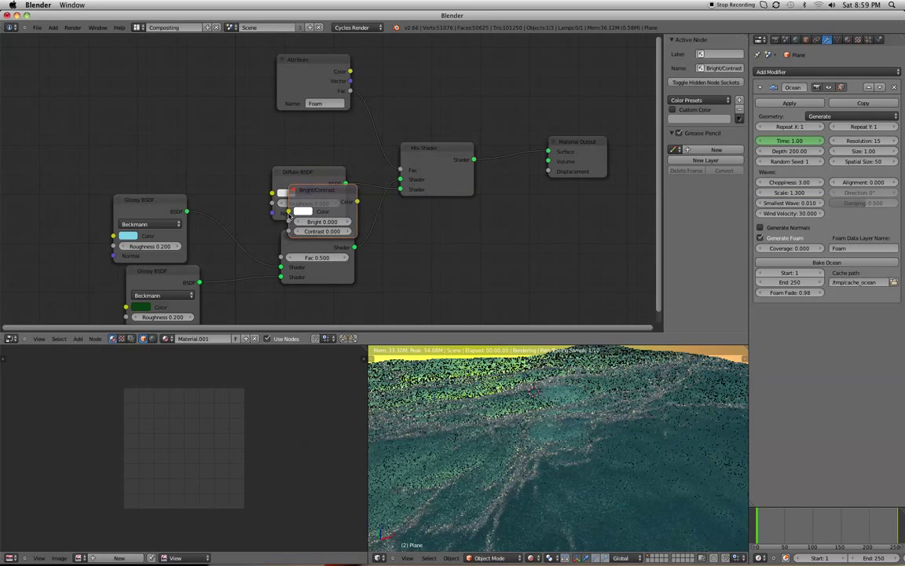
click(167, 128)
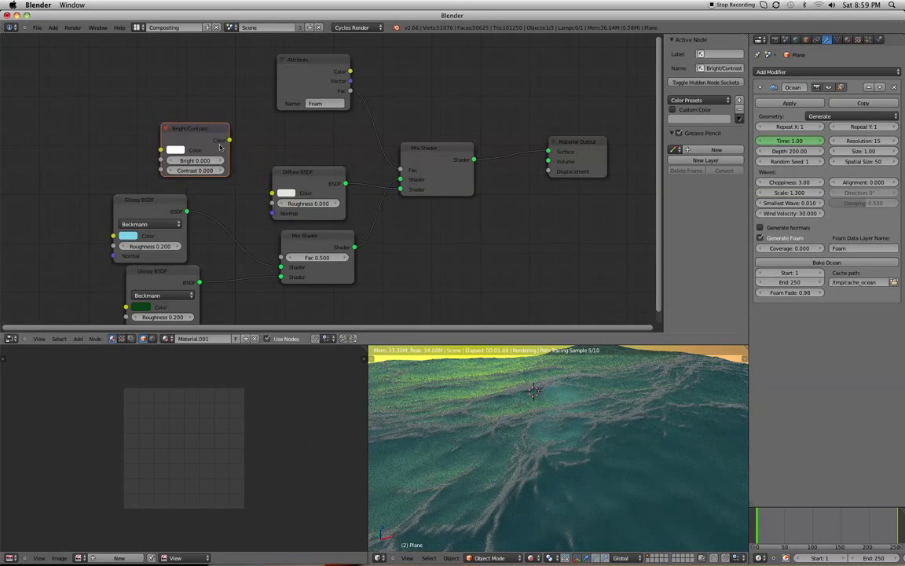
drag(229, 141, 272, 193)
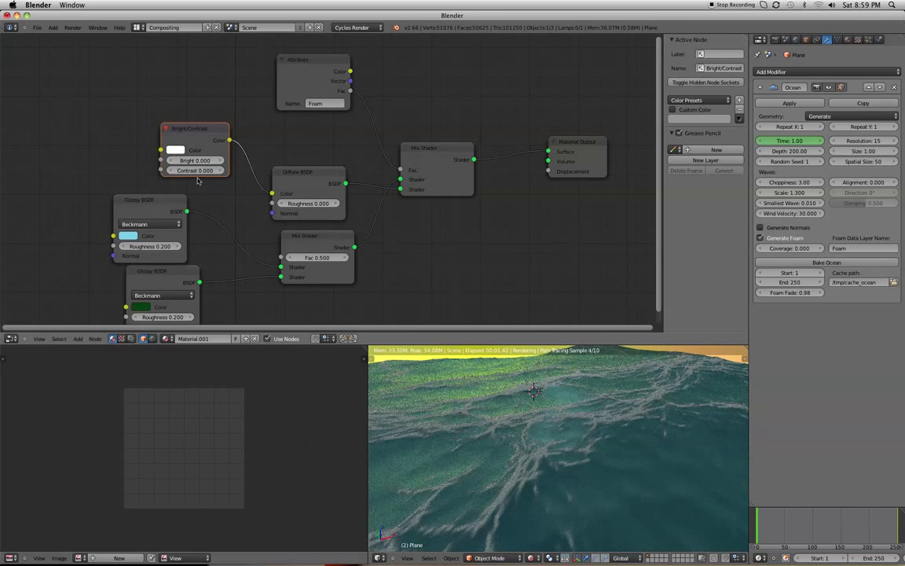
drag(194, 160, 251, 160)
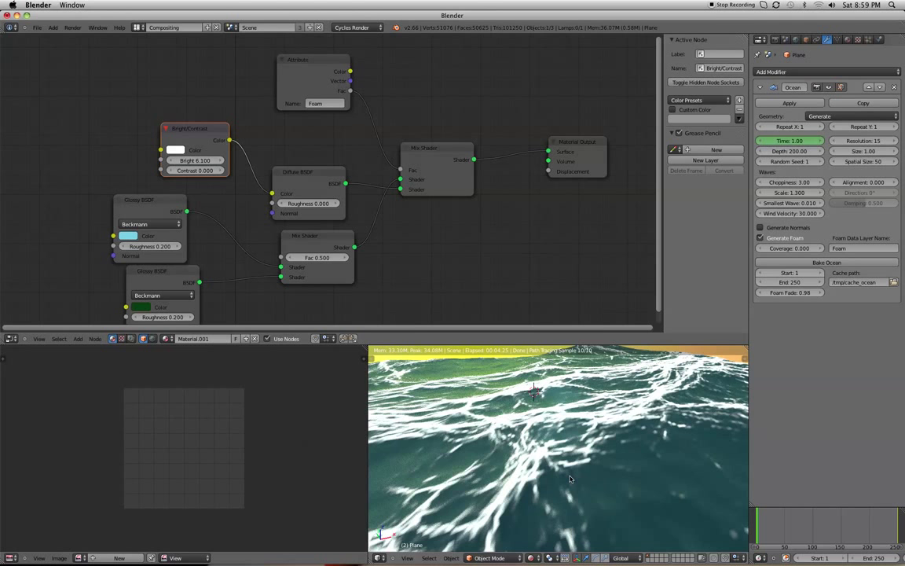
scroll(572, 480, down, 5)
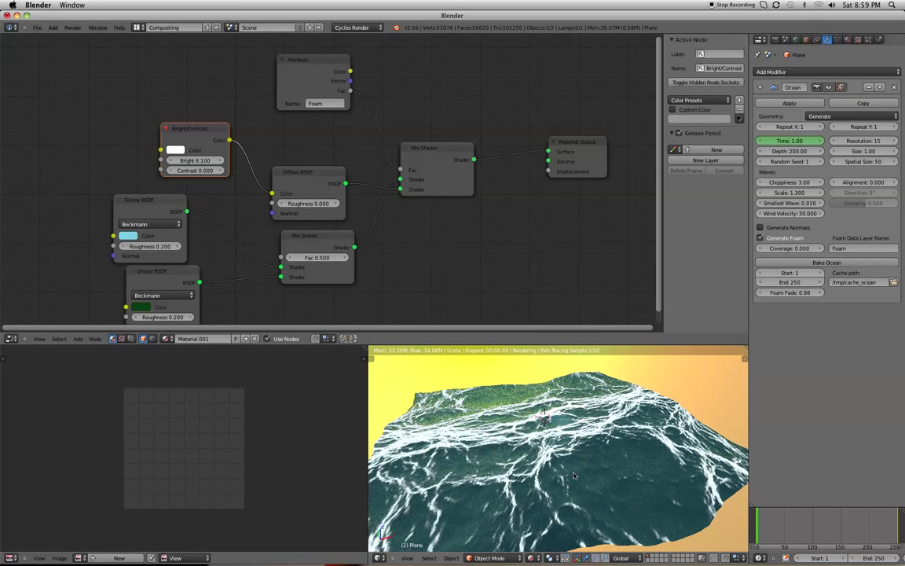
Nudge the Bright/Contrast, Diffuse BSDF and Mix Shader nodes into a tidy layout, then minimise Blender
drag(183, 129, 153, 123)
click(326, 172)
drag(326, 172, 320, 159)
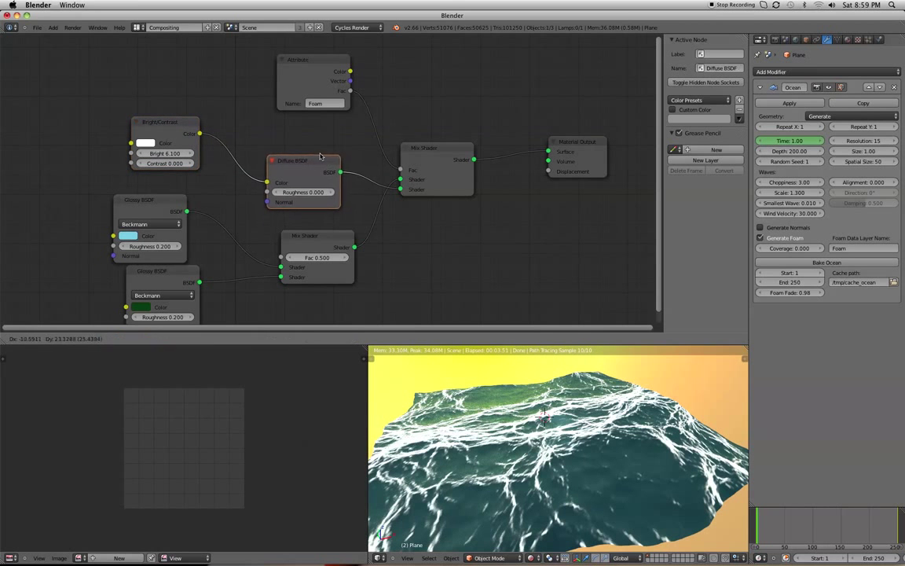
drag(327, 235, 321, 238)
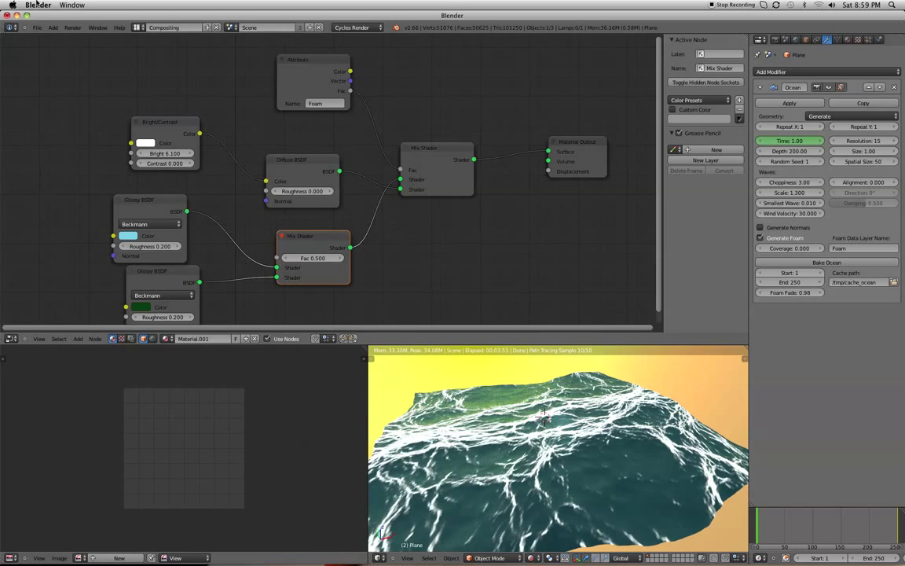
click(17, 15)
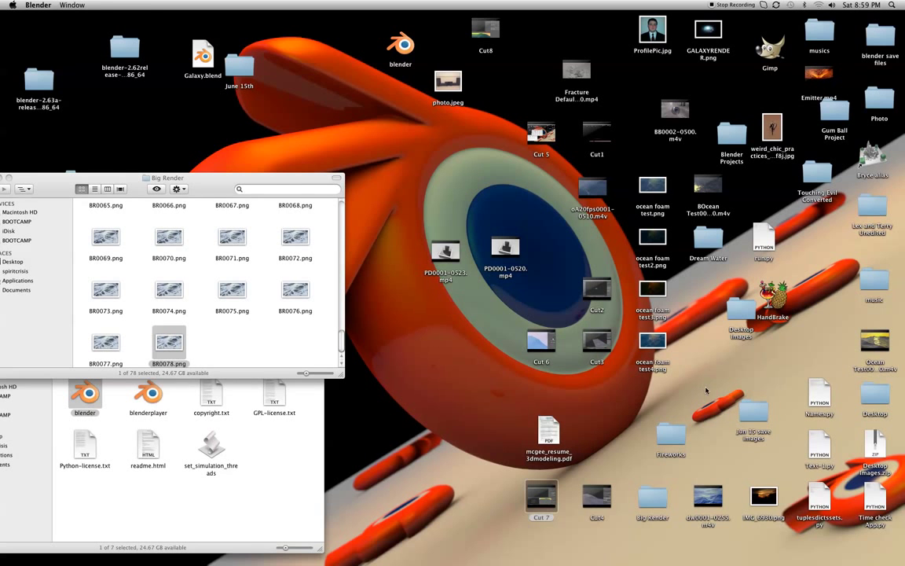
Compare the ocean foam test2, test and test4 renders in Preview, then return to Blender
double_click(653, 238)
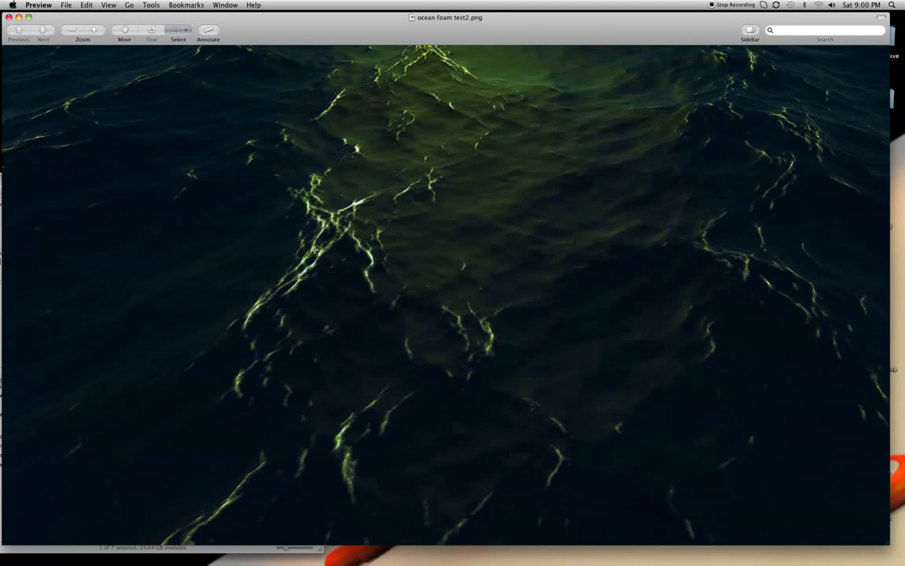
click(9, 16)
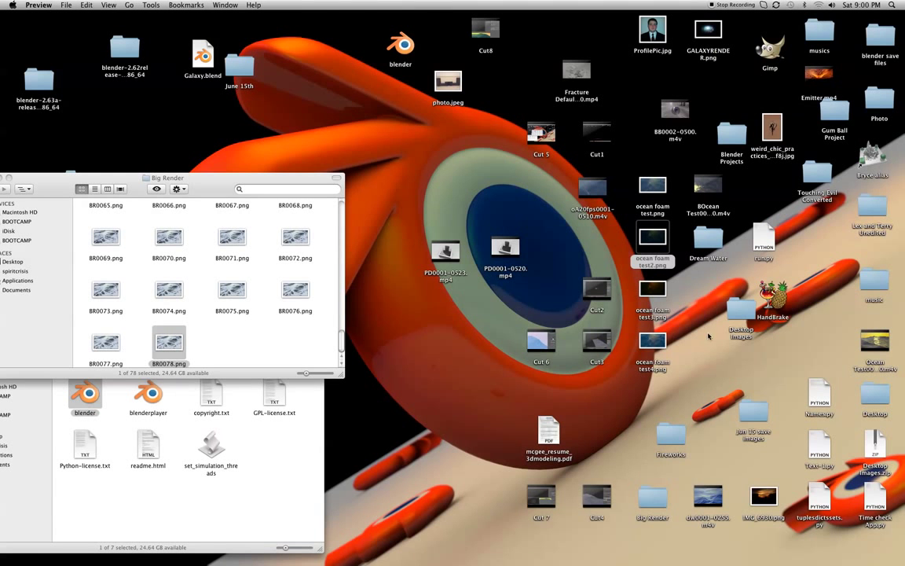
double_click(653, 188)
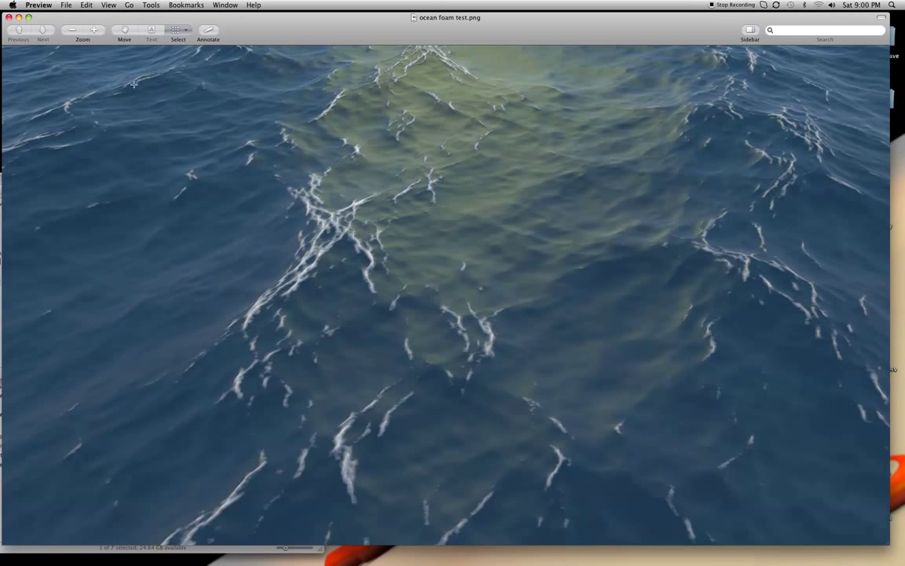
click(8, 17)
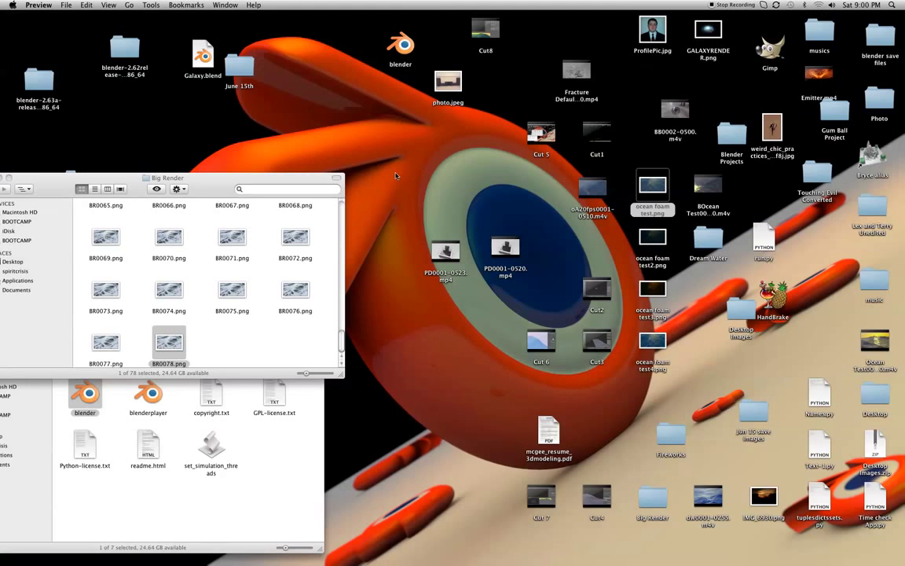
double_click(659, 333)
mouse_move(281, 550)
click(643, 544)
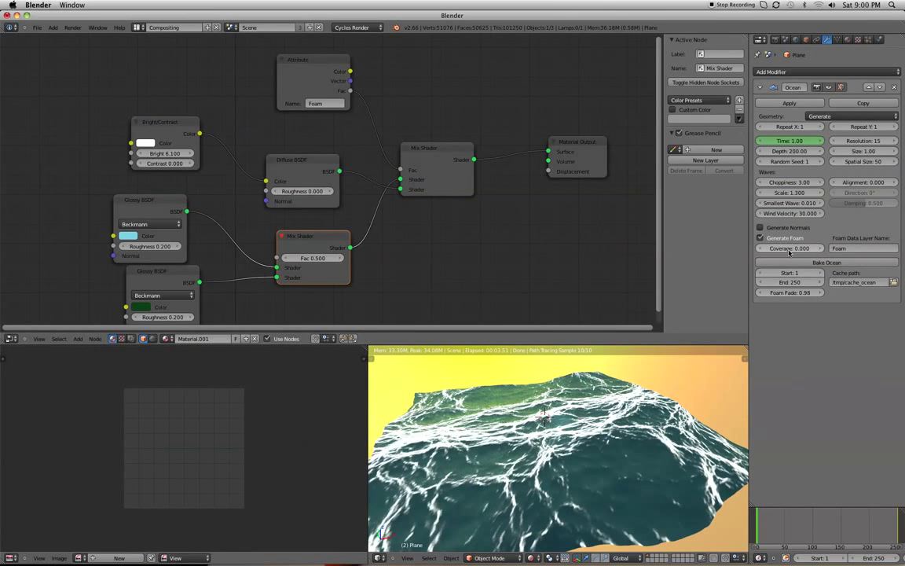
Drag the Ocean modifier's foam Coverage up and back to -0.500, and nudge the upper Mix Shader left
click(807, 249)
drag(806, 248, 880, 249)
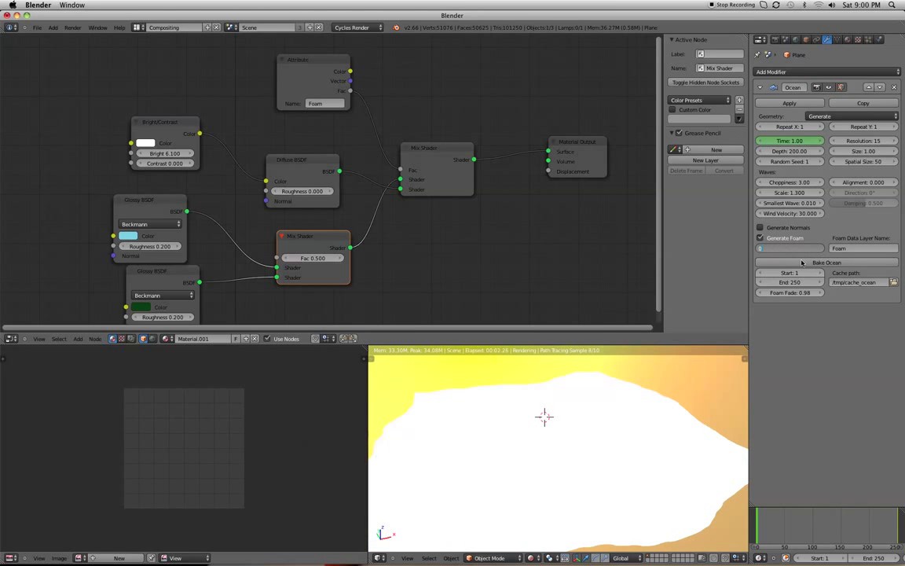
mouse_move(880, 249)
mouse_down()
mouse_move(814, 261)
mouse_move(789, 248)
mouse_move(766, 253)
mouse_move(806, 249)
mouse_up()
scroll(563, 491, up, 5)
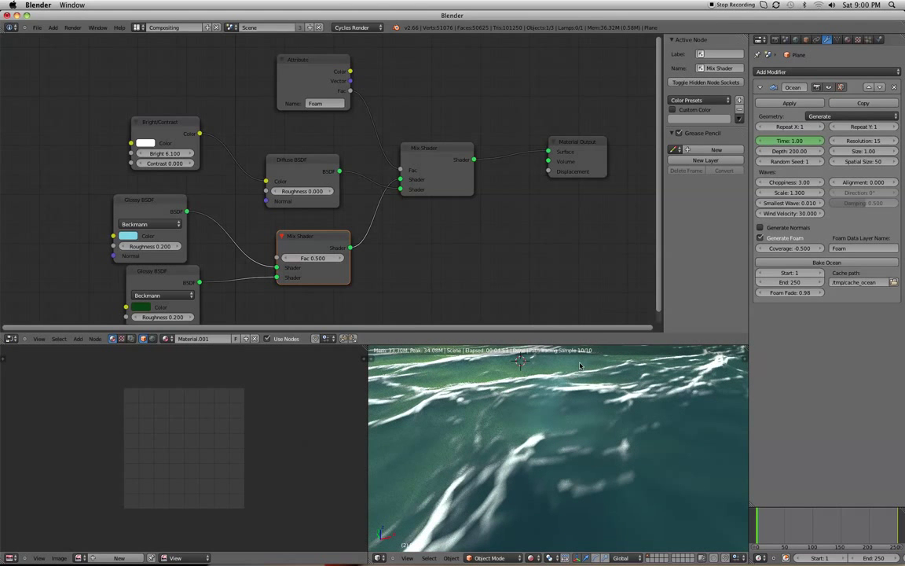
drag(439, 148, 428, 147)
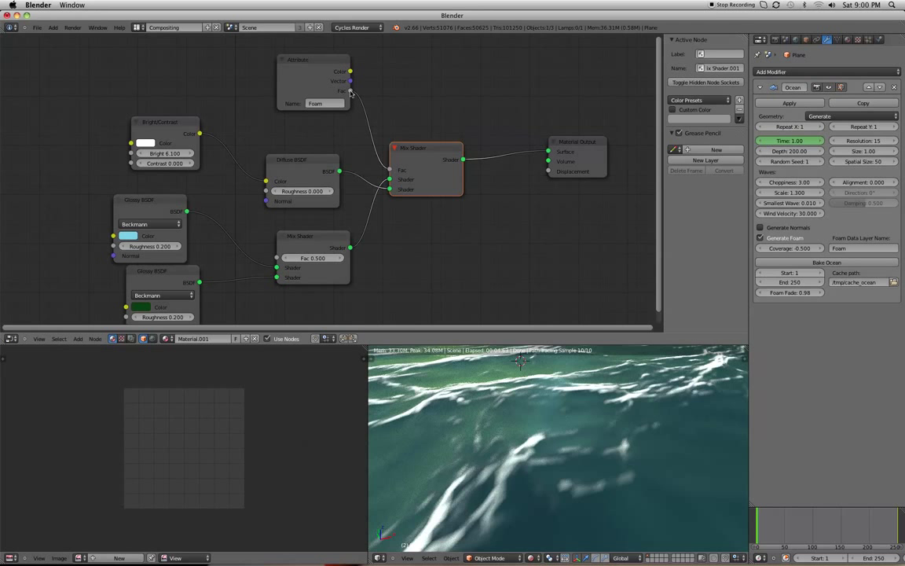
drag(350, 91, 551, 172)
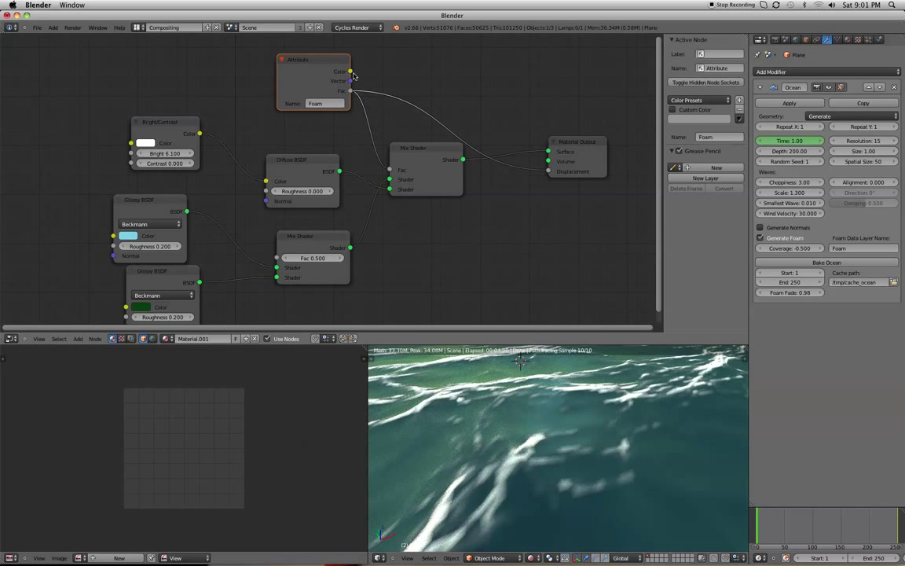
drag(350, 71, 549, 172)
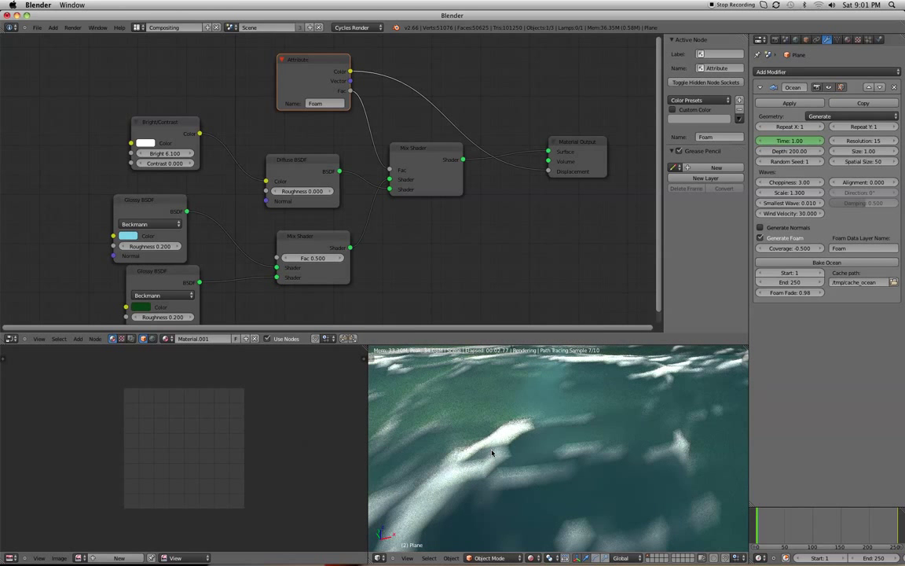
mouse_move(493, 452)
middle_down()
mouse_move(516, 455)
mouse_move(514, 439)
middle_up()
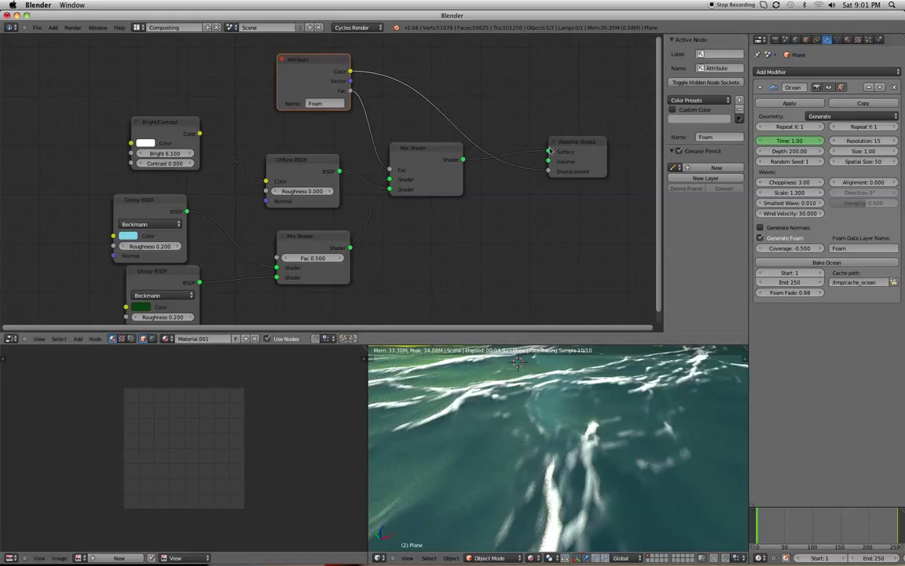
drag(548, 159, 442, 118)
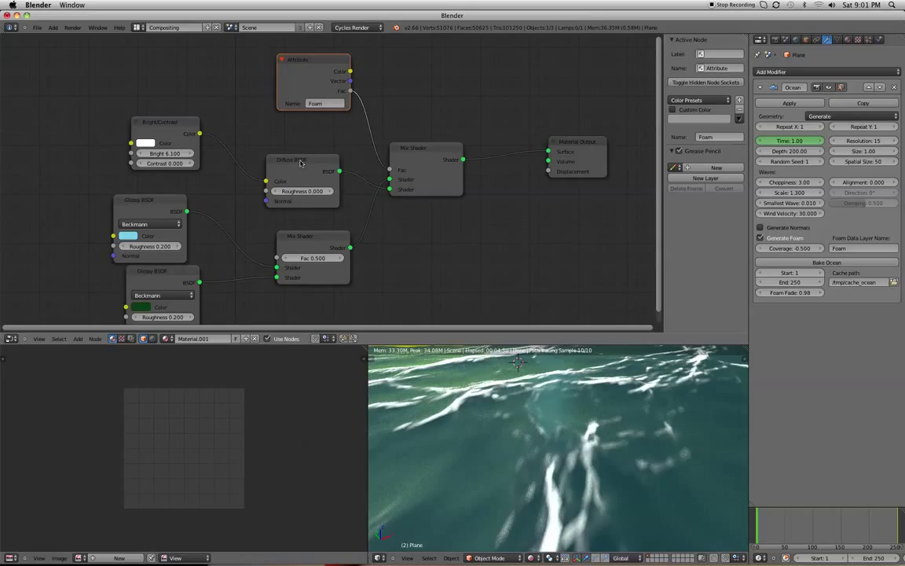
Delete the foam's Diffuse BSDF and add a Glossy BSDF in its place
click(300, 163)
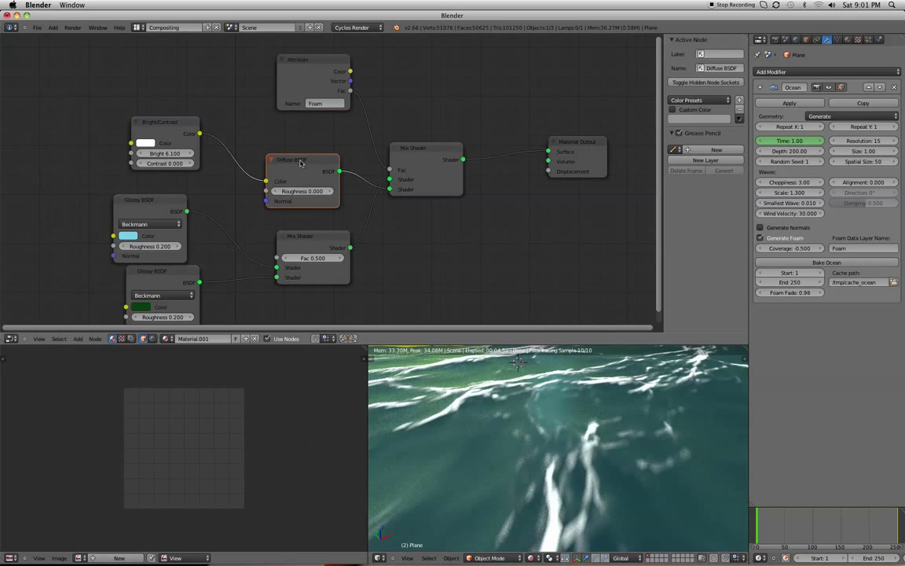
key(x)
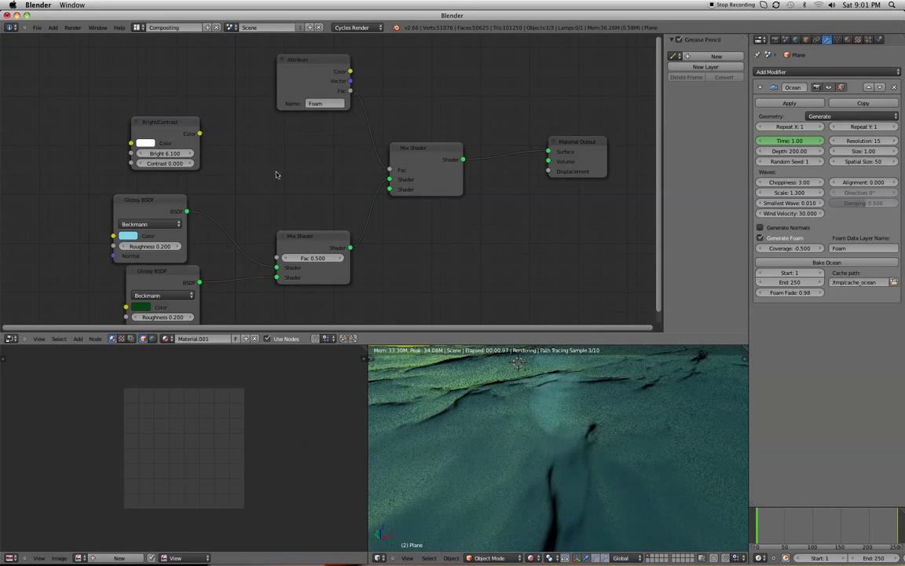
key(shift+a)
mouse_move(277, 173)
mouse_move(268, 139)
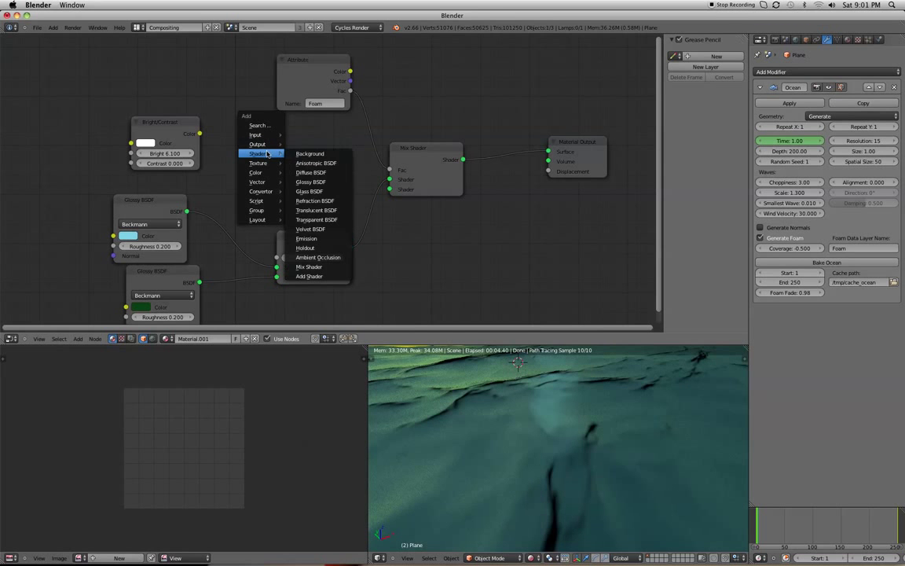
click(310, 182)
click(249, 135)
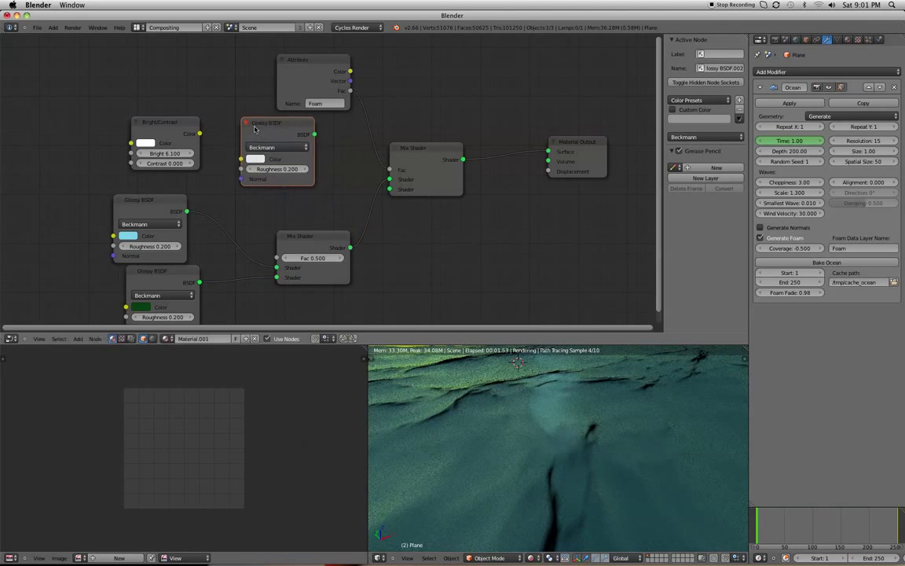
Link Bright/Contrast Color into the Glossy BSDF and the Glossy output into the foam Mix Shader
drag(198, 134, 241, 159)
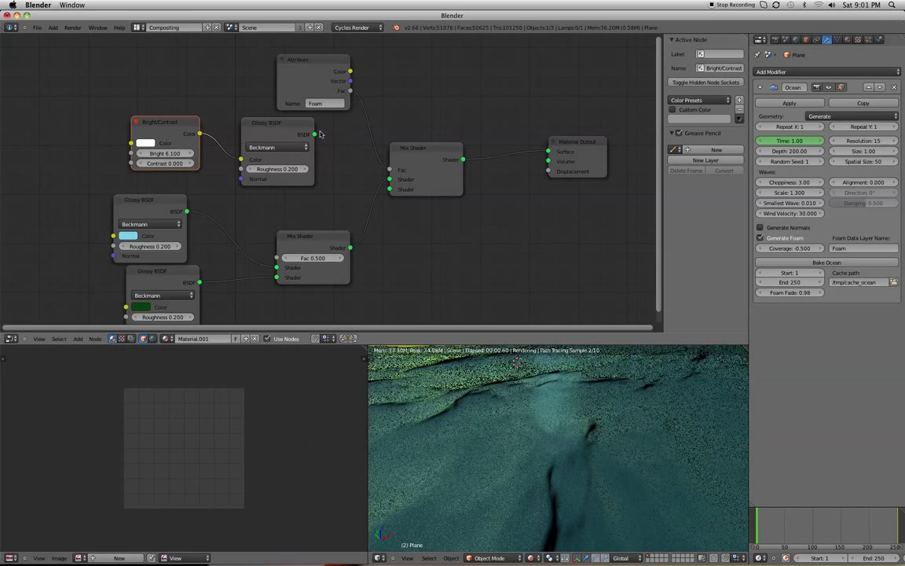
drag(316, 135, 398, 183)
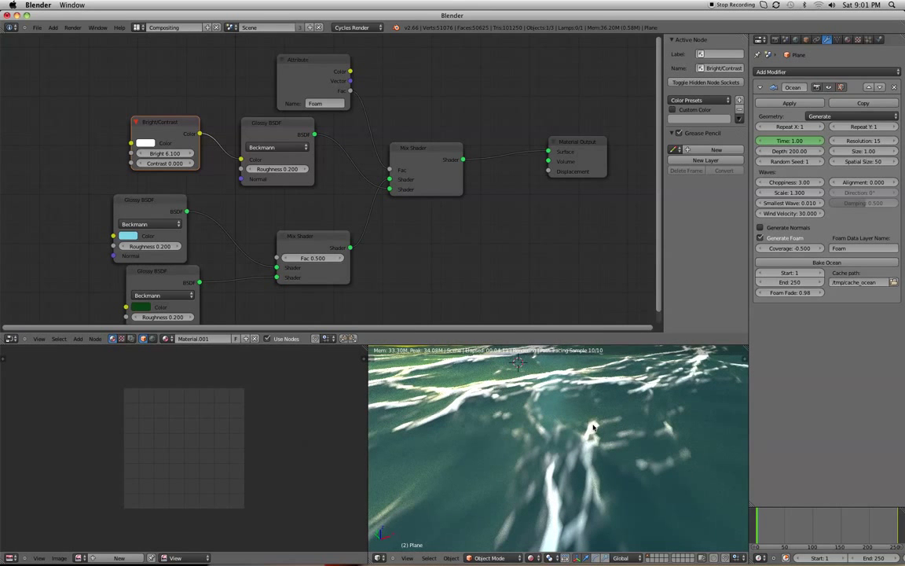
mouse_move(580, 428)
middle_down()
mouse_move(521, 466)
mouse_move(555, 475)
middle_up()
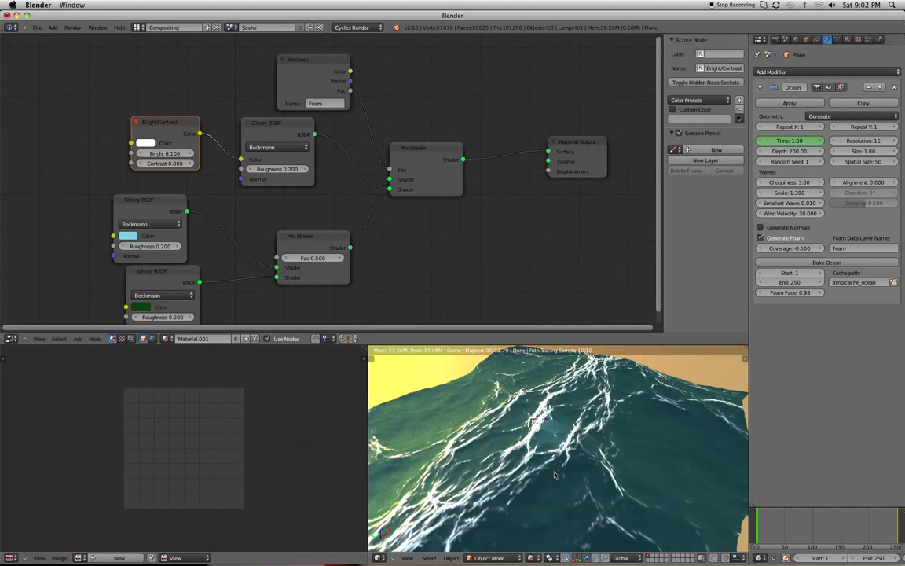
middle_drag(555, 474, 543, 454)
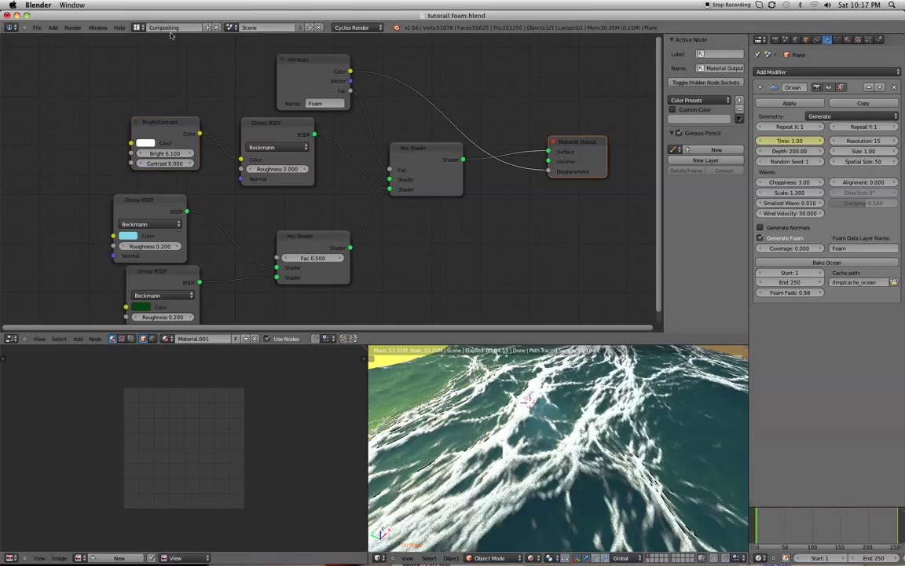
Switch to the Default screen layout and play the ocean animation, pausing at frame 100
click(138, 27)
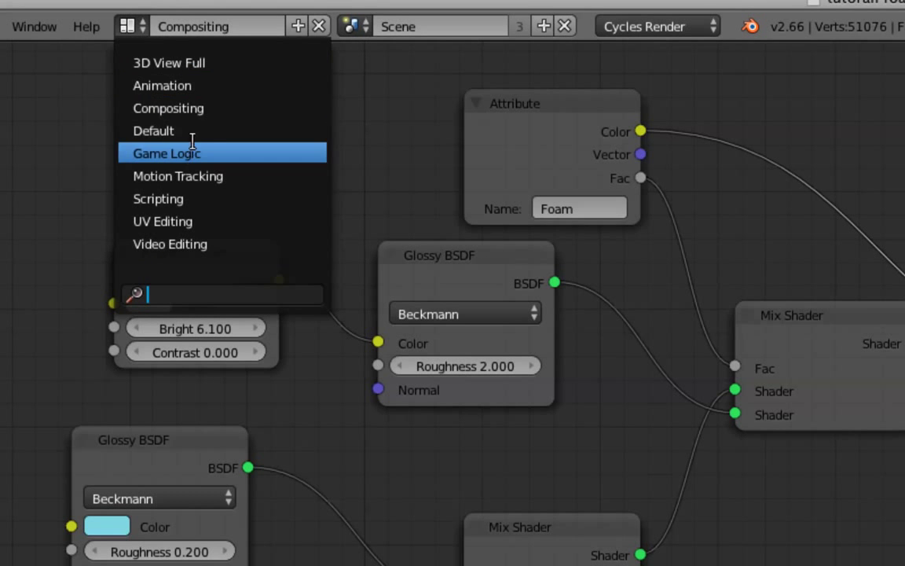
click(168, 130)
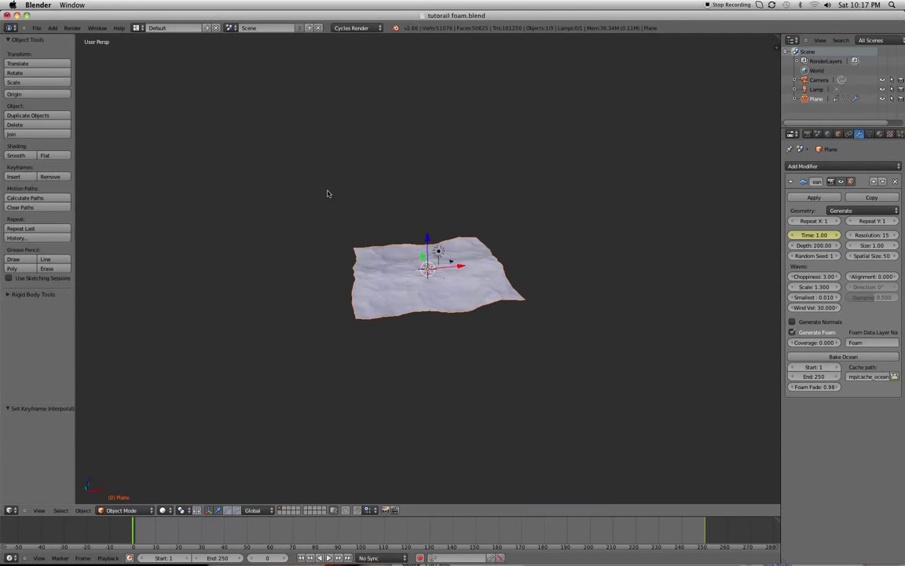
scroll(393, 220, up, 8)
scroll(408, 228, down, 4)
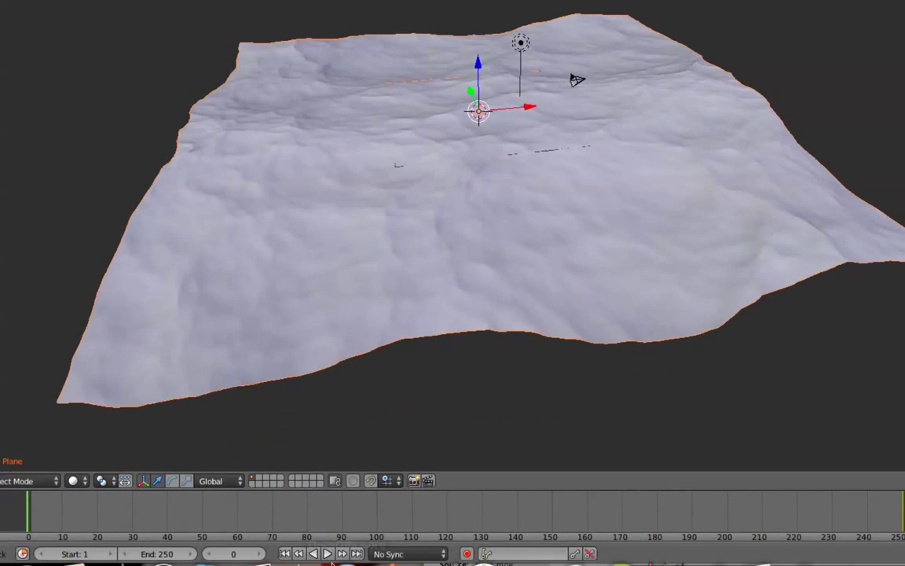
click(321, 553)
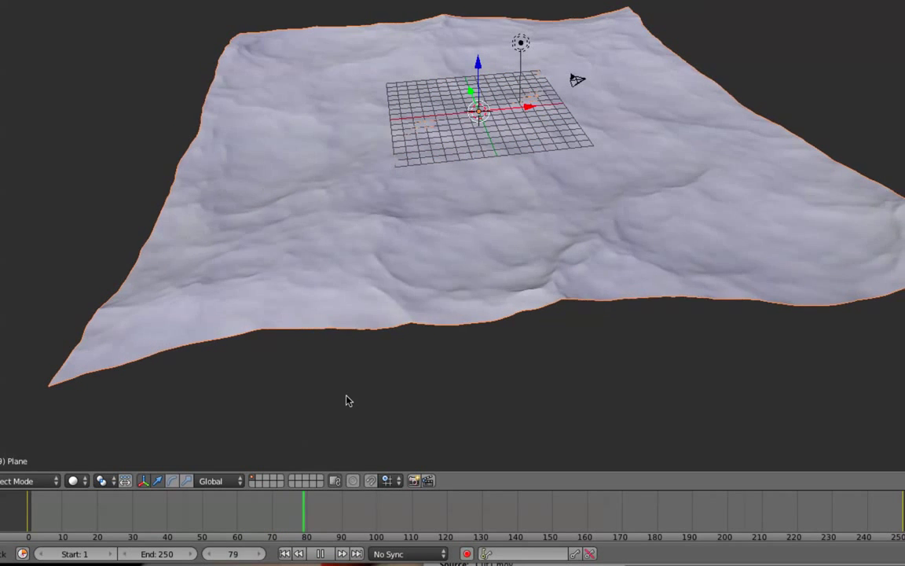
click(320, 553)
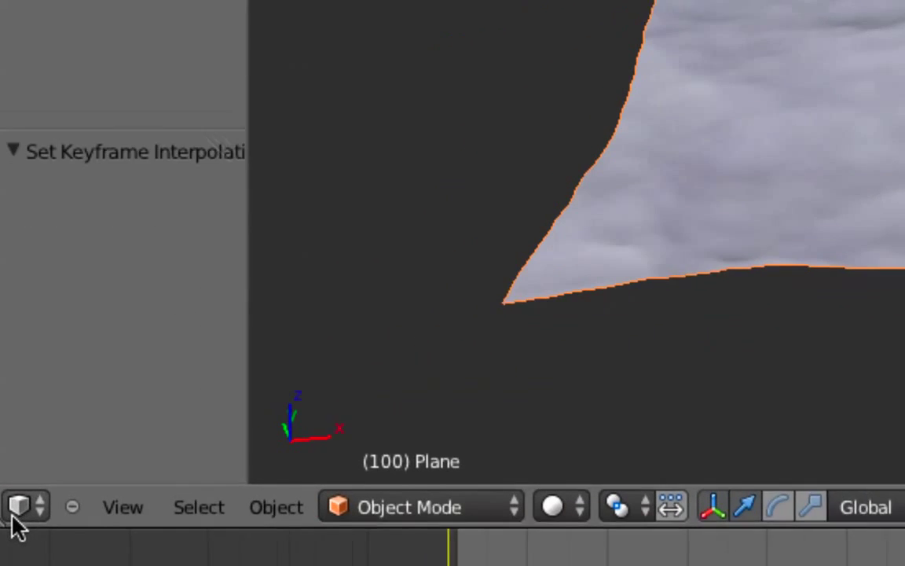
Show the Graph Editor and set the ocean Time keyframes to Linear interpolation
click(15, 516)
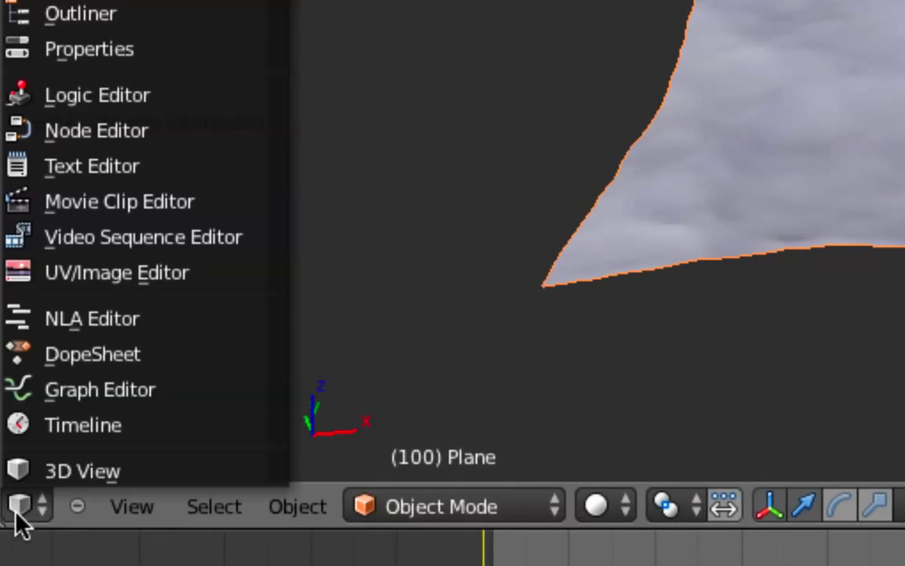
click(110, 390)
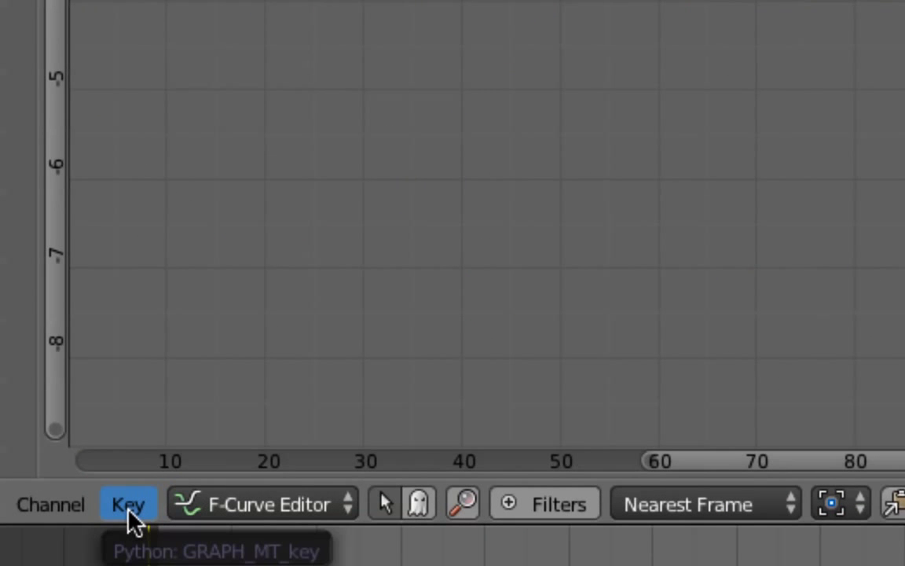
click(125, 511)
mouse_move(322, 86)
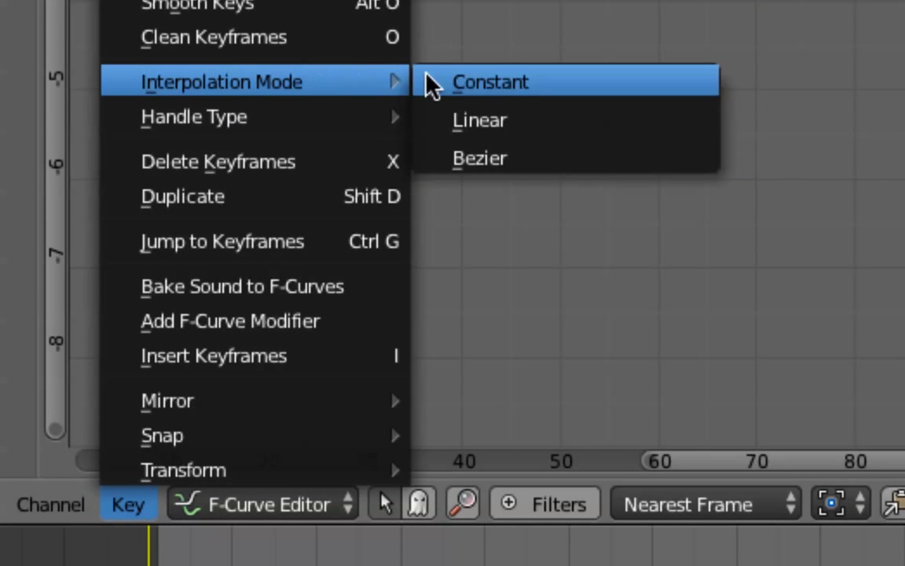
click(484, 130)
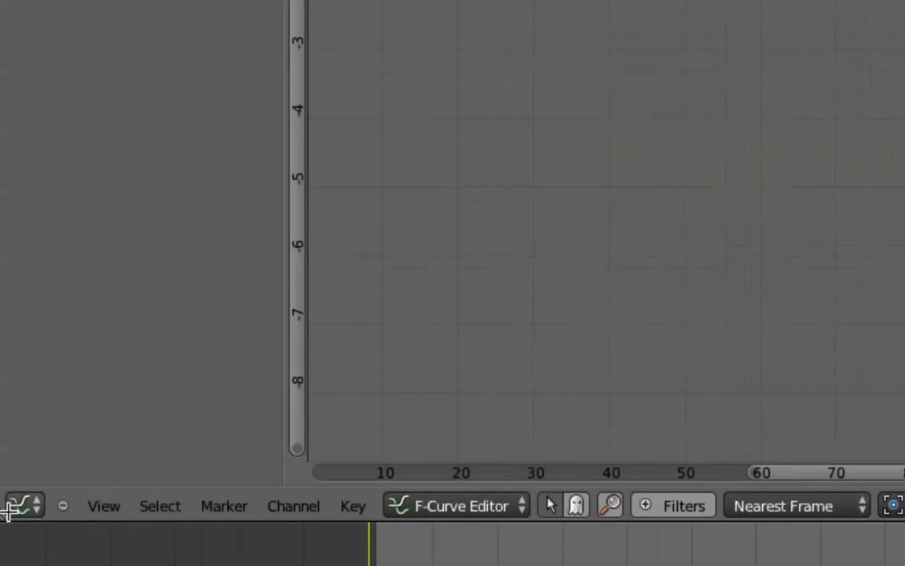
click(21, 507)
click(69, 474)
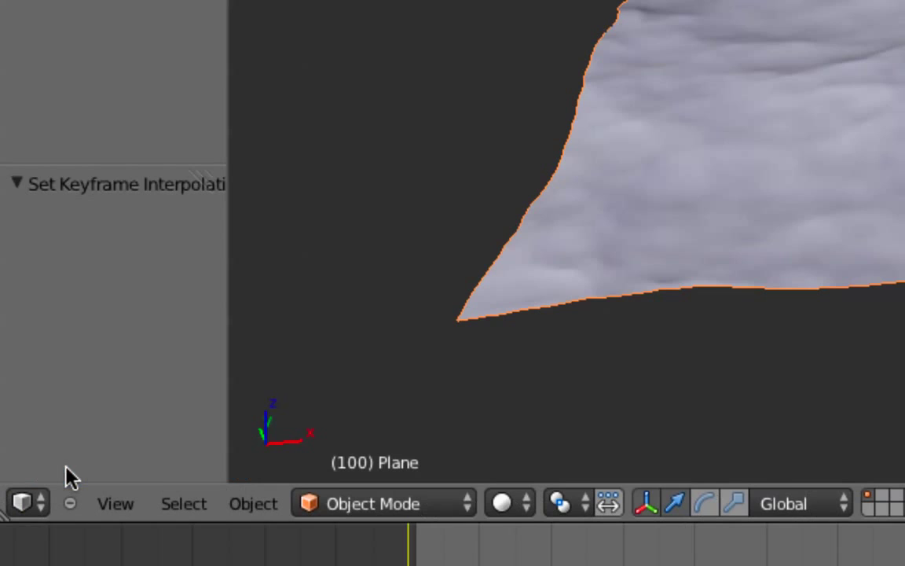
click(101, 525)
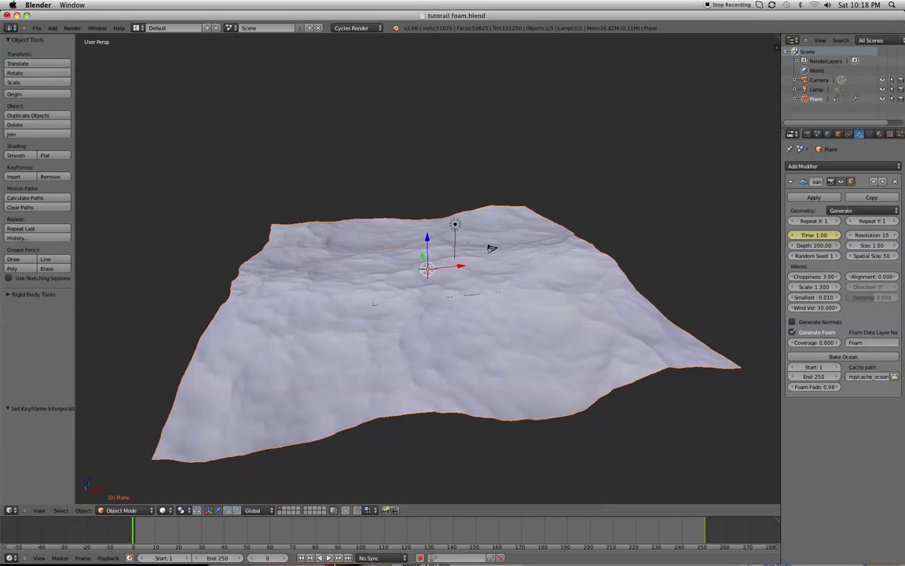
click(329, 558)
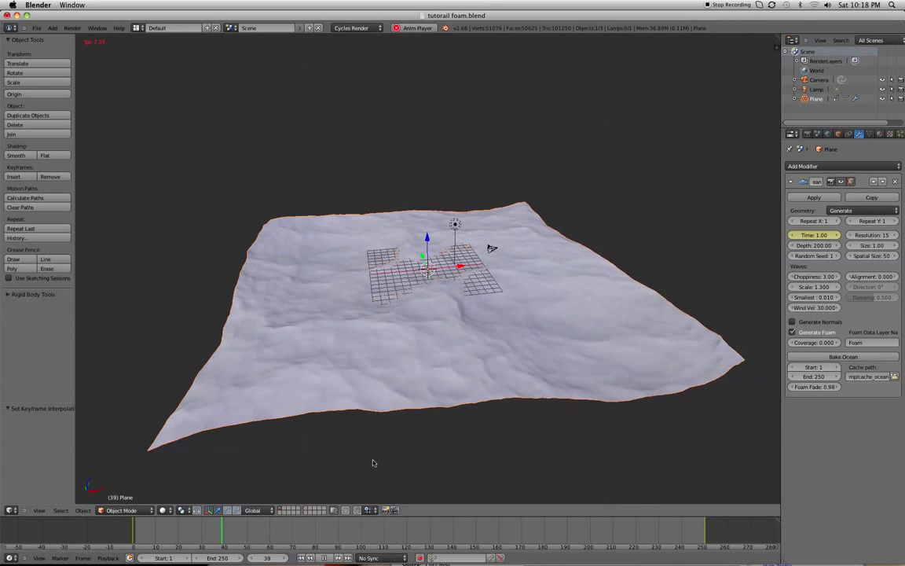
key(alt+a)
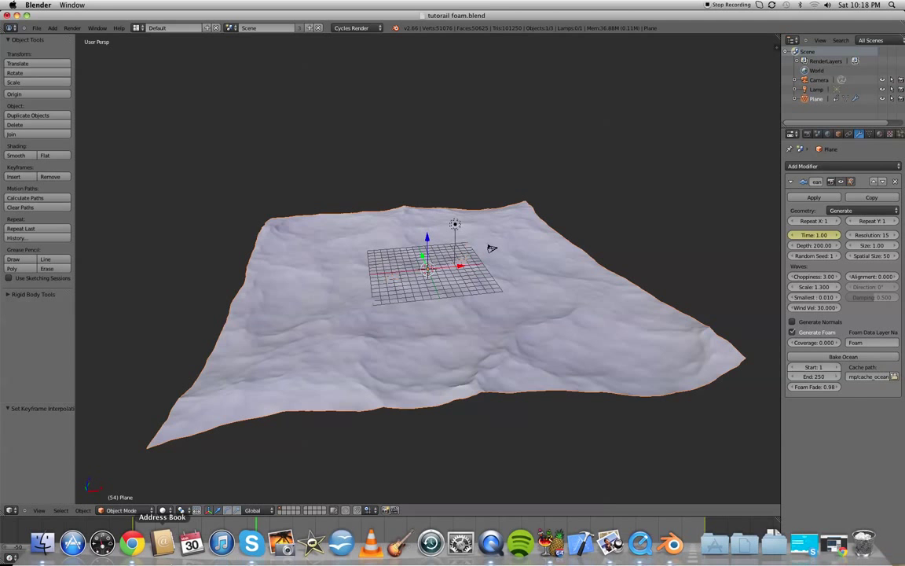
Switch to Chrome to show the YouTube channel with the Blender 2.66 Ocean Test W/ Foam video
click(140, 547)
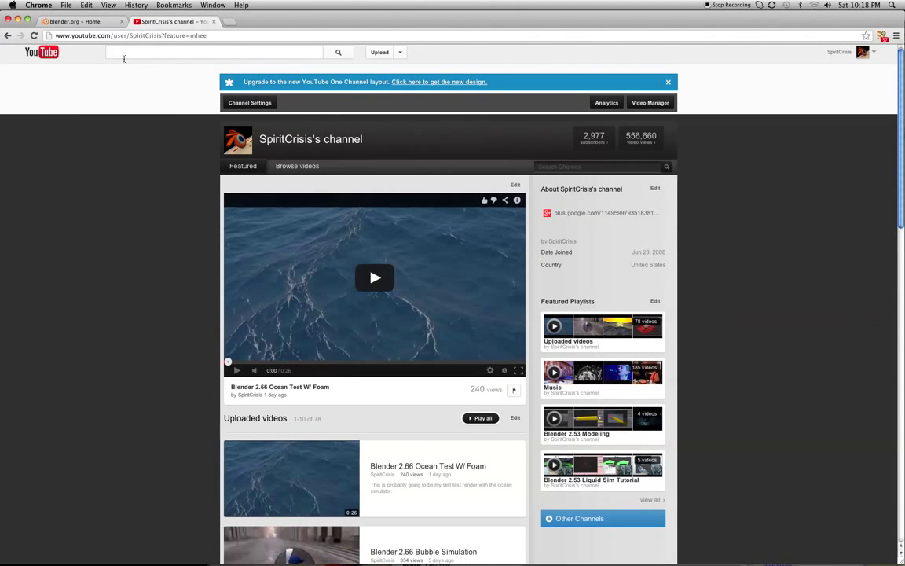